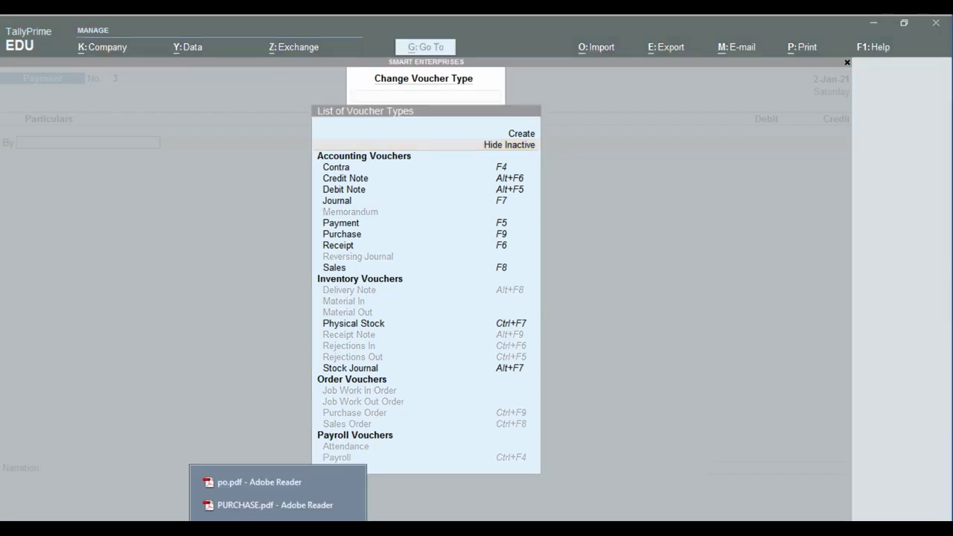
Switch to po.pdf in Adobe Reader and examine the purchase order's reference, date, supplier, stock item, quantity and rate
left_click(256, 483)
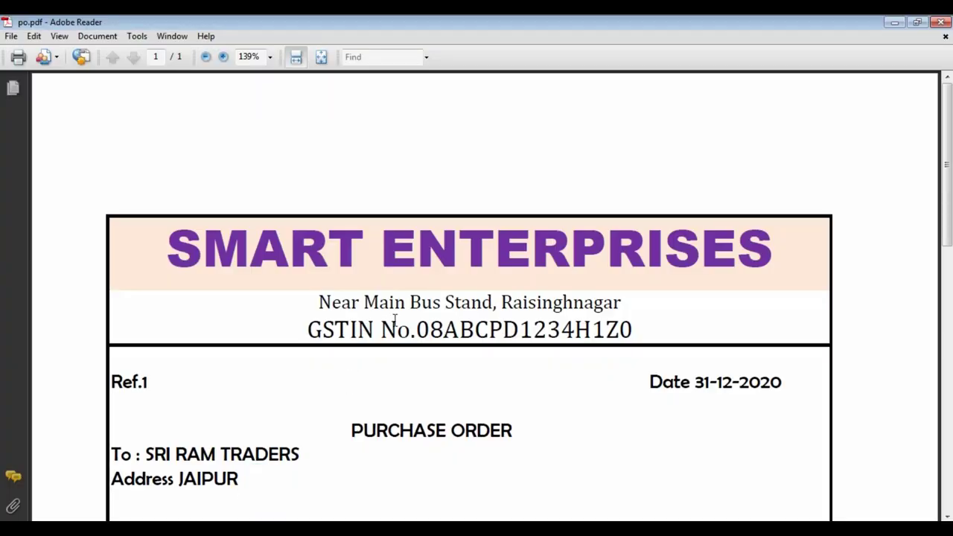
scroll(398, 320, "down", 2)
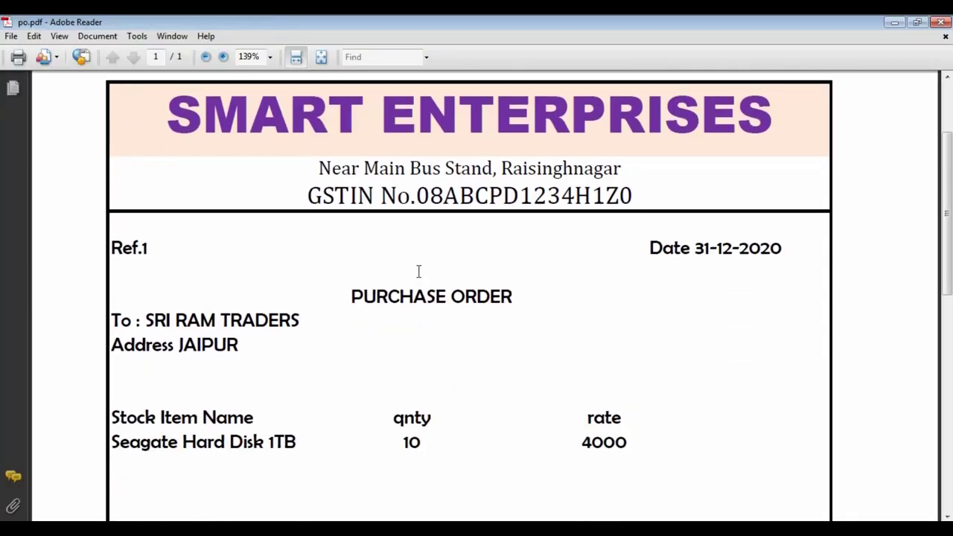
scroll(432, 277, "down", 1)
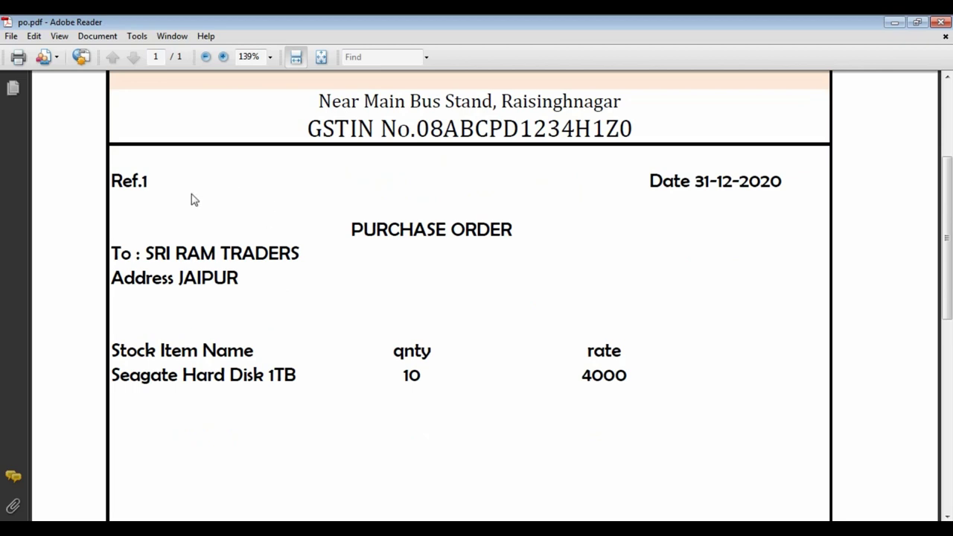
scroll(168, 222, "down", 1)
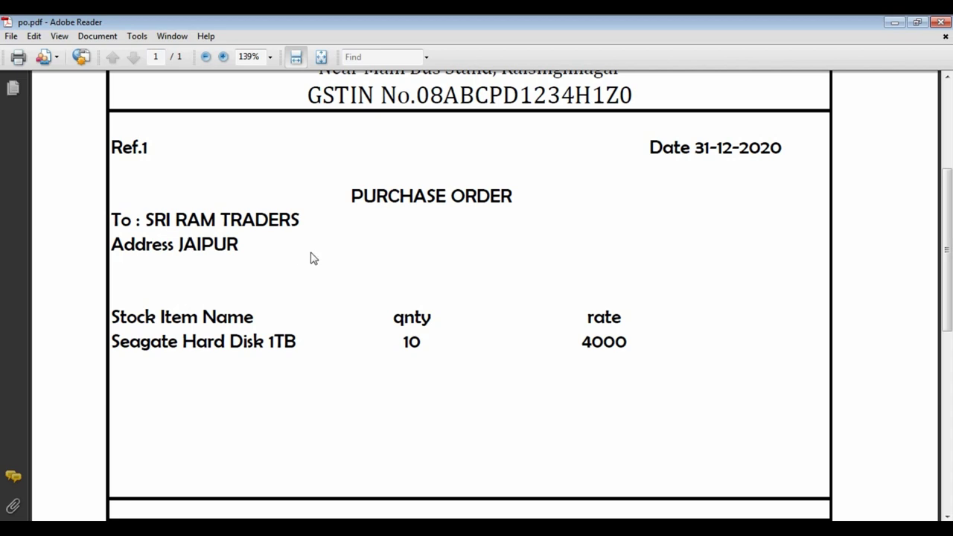
scroll(309, 255, "down", 1)
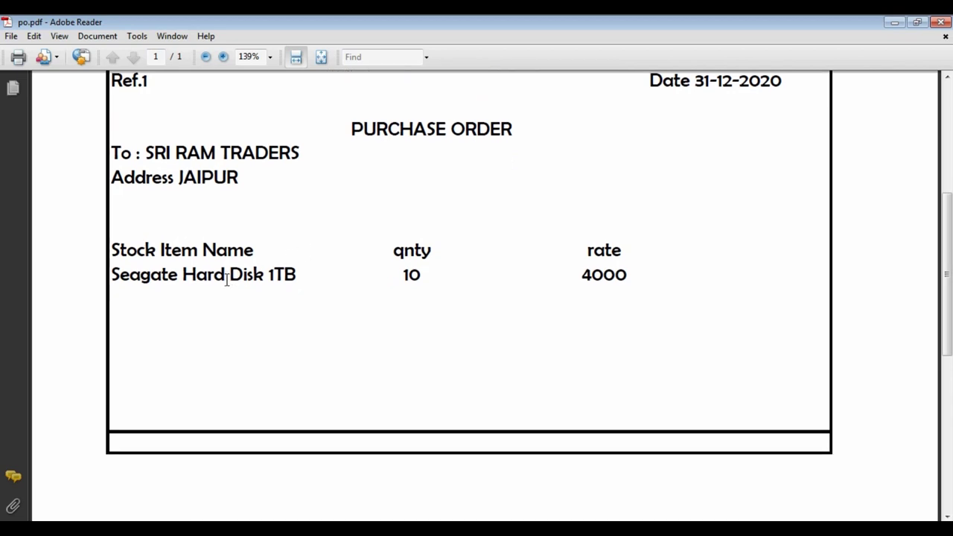
left_click(385, 275)
left_click(562, 277)
scroll(502, 272, "up", 2)
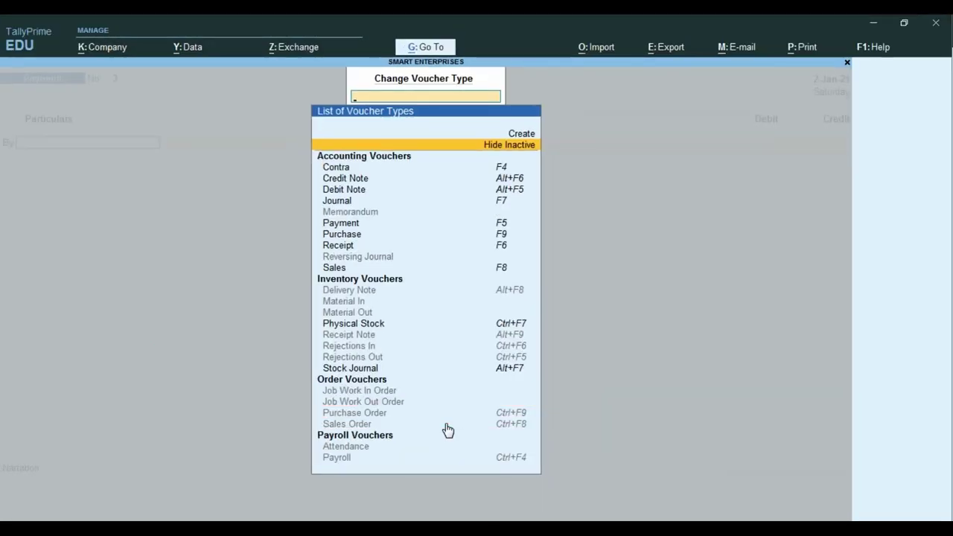
left_click(446, 423)
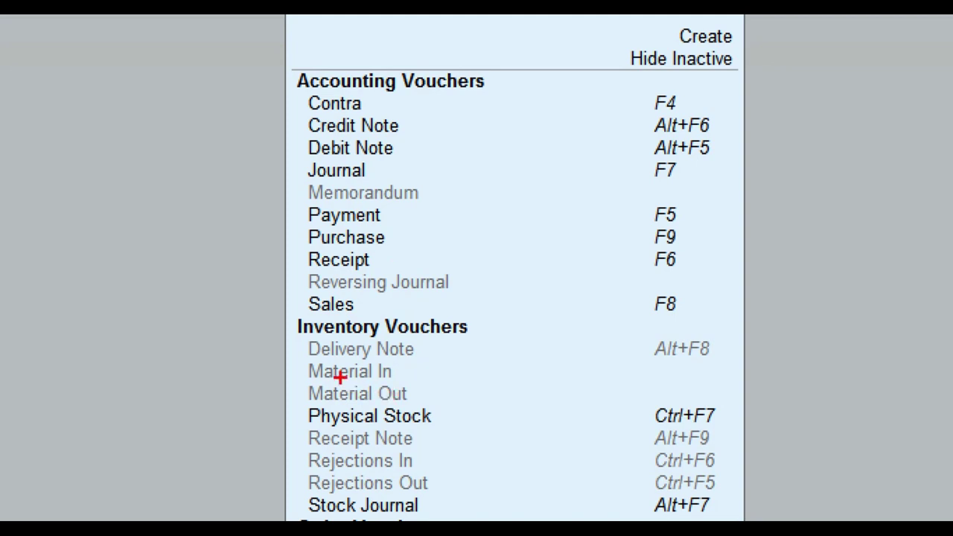
left_click_drag(268, 344, 340, 406)
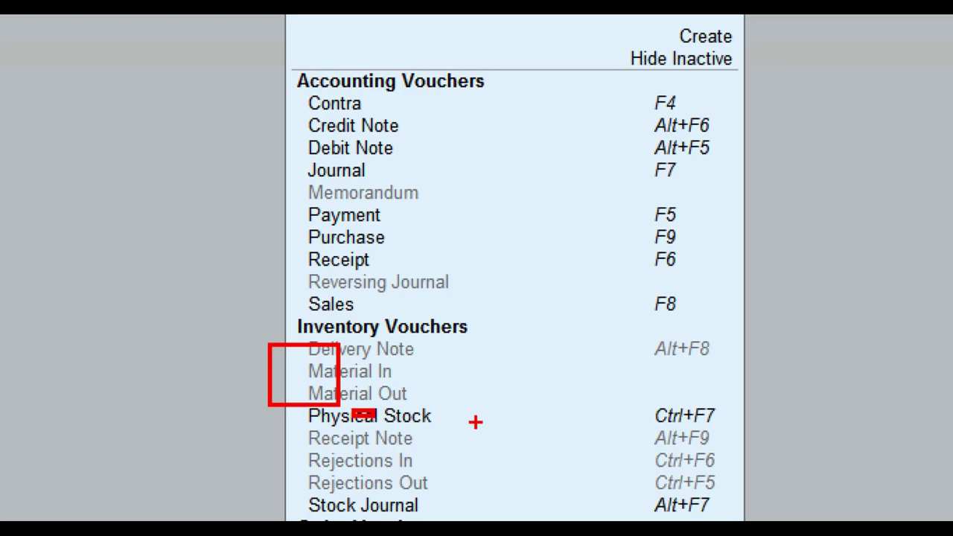
key("Escape")
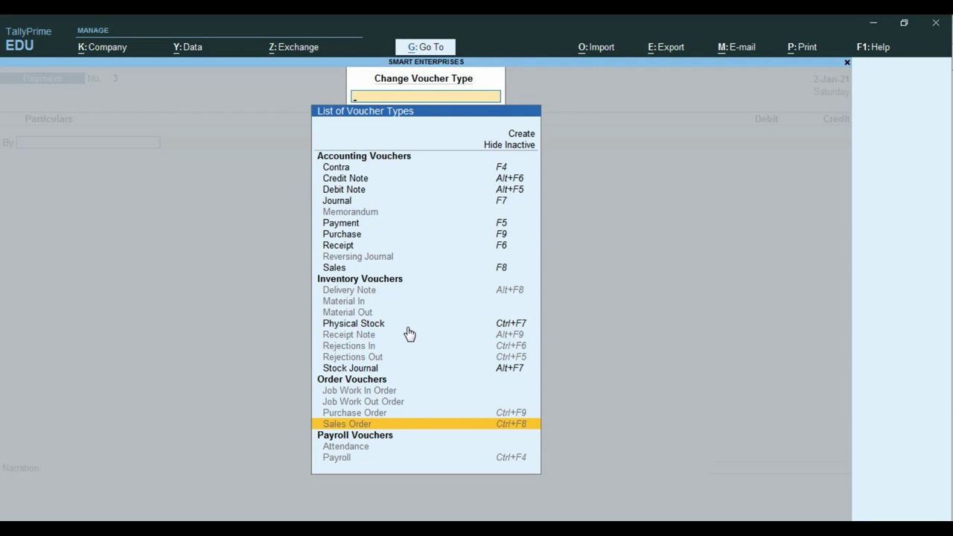
Dismiss the voucher type list and leave the payment voucher to return to the Gateway of Tally
key("Escape")
key("Escape")
key("Escape")
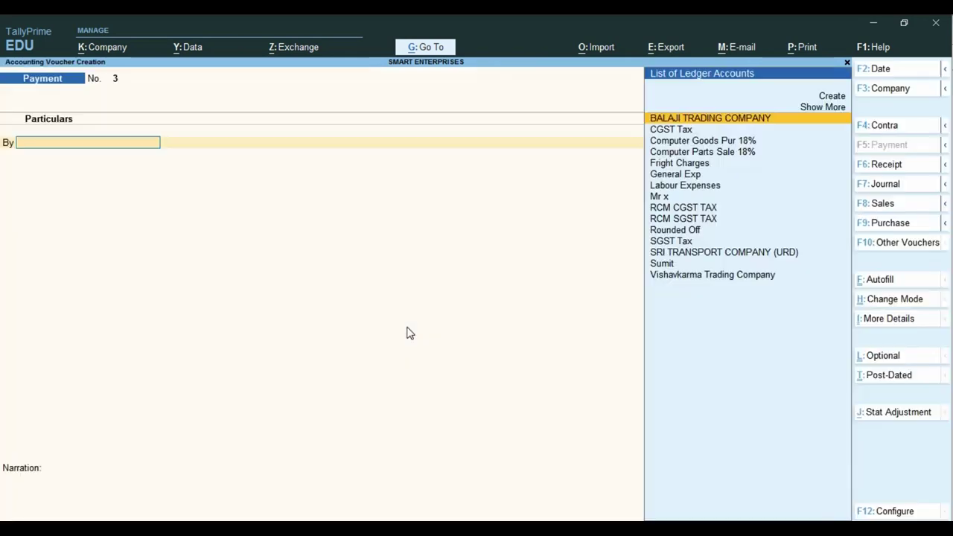
key("Escape")
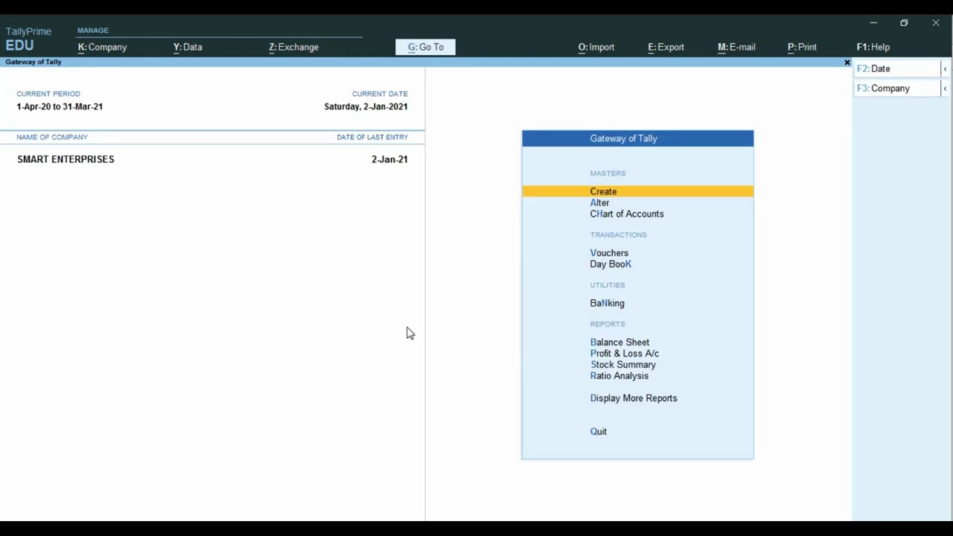
Open the Purchase Order voucher type for alteration from the voucher type masters
key("Down")
key("Return")
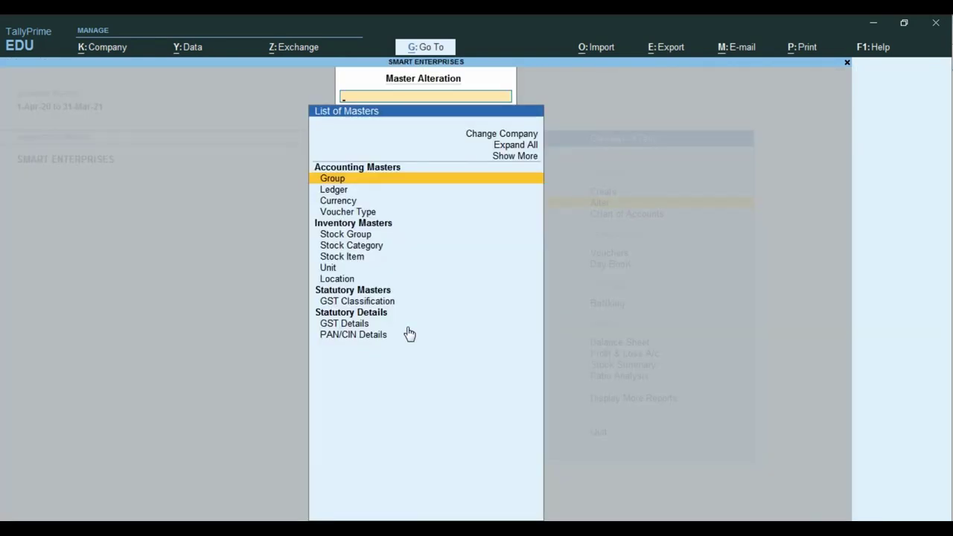
key("Down")
key("Down")
key("Down")
key("Return")
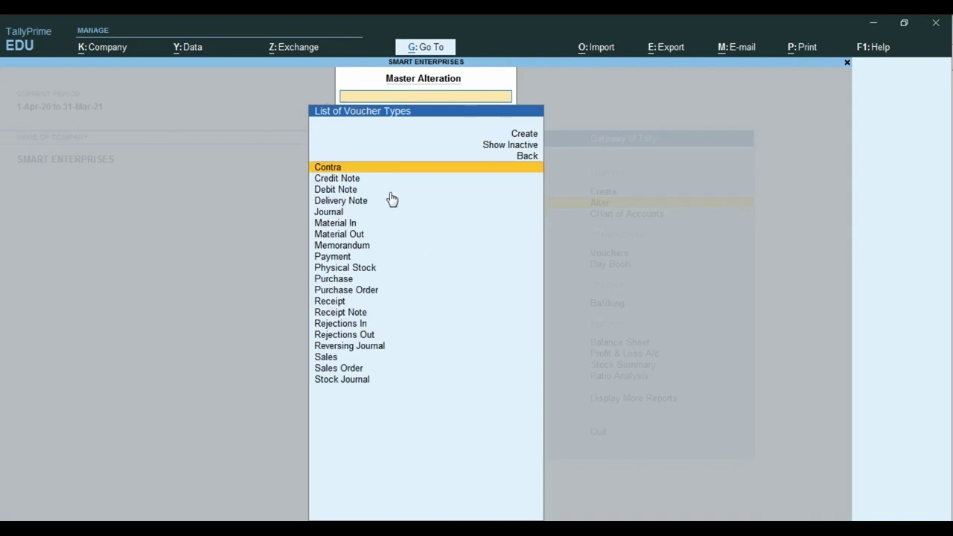
left_click(364, 296)
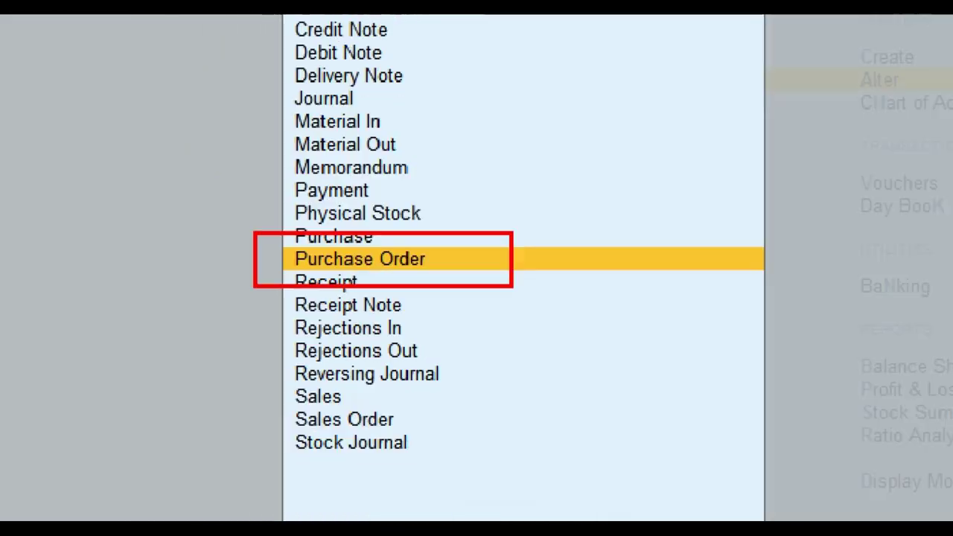
key("Return")
Activate the Purchase Order voucher type by setting its activation option to Yes, and save it
key("Return")
key("Return")
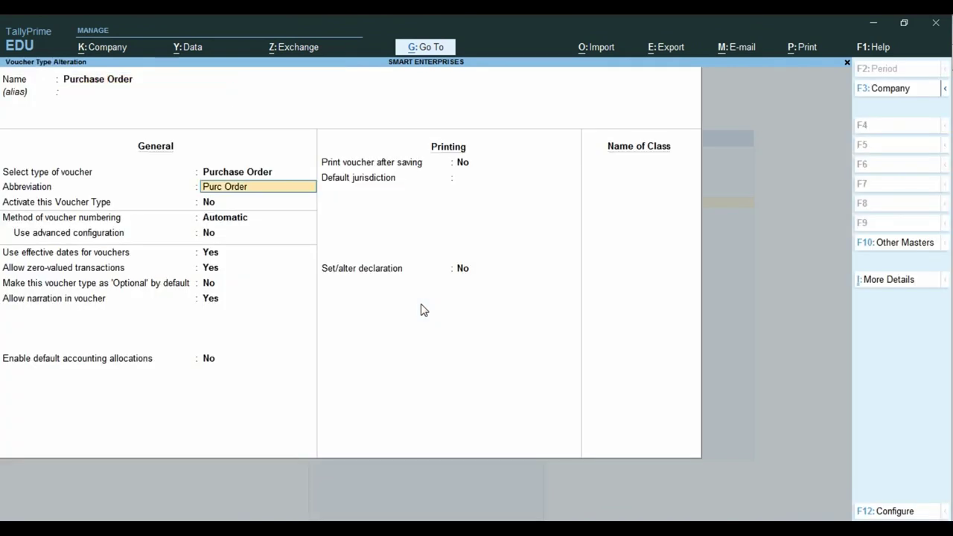
key("Return")
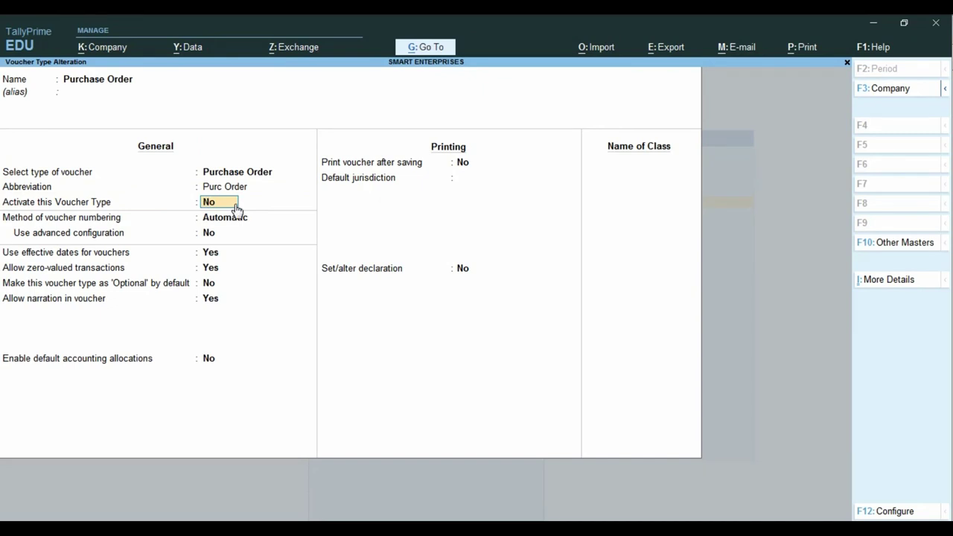
type("y")
key("Return")
key("Return")
key("ctrl")
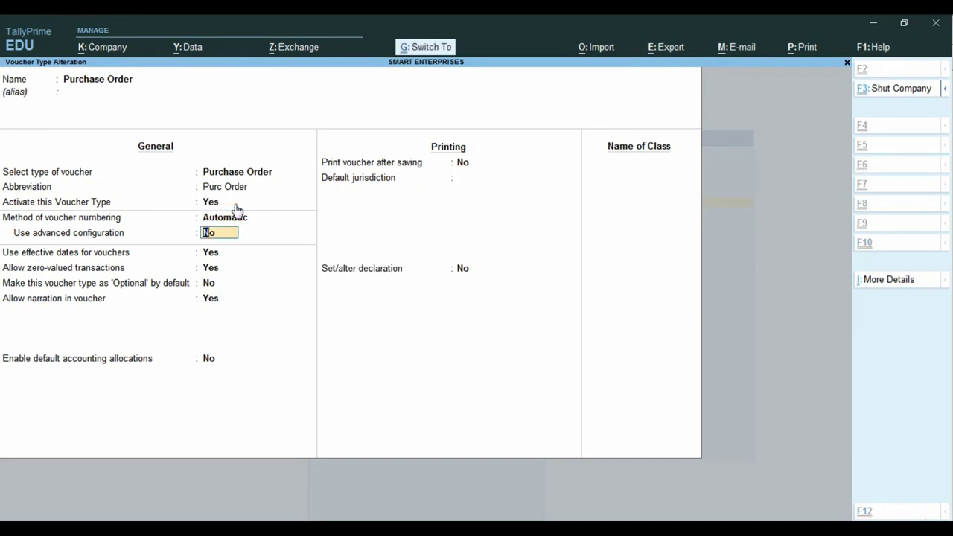
key("ctrl+a")
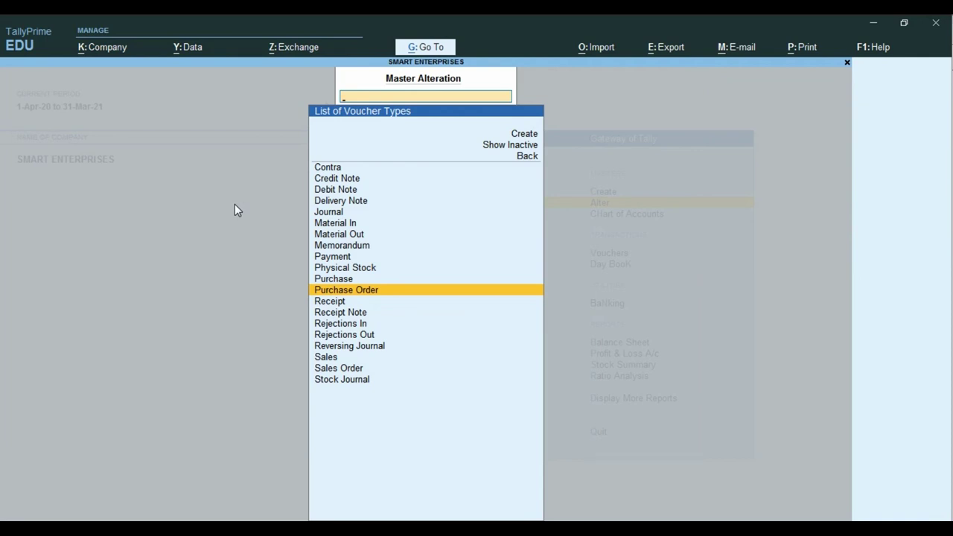
Open the Receipt Note voucher type, set its activation to Yes and save it
key("Down")
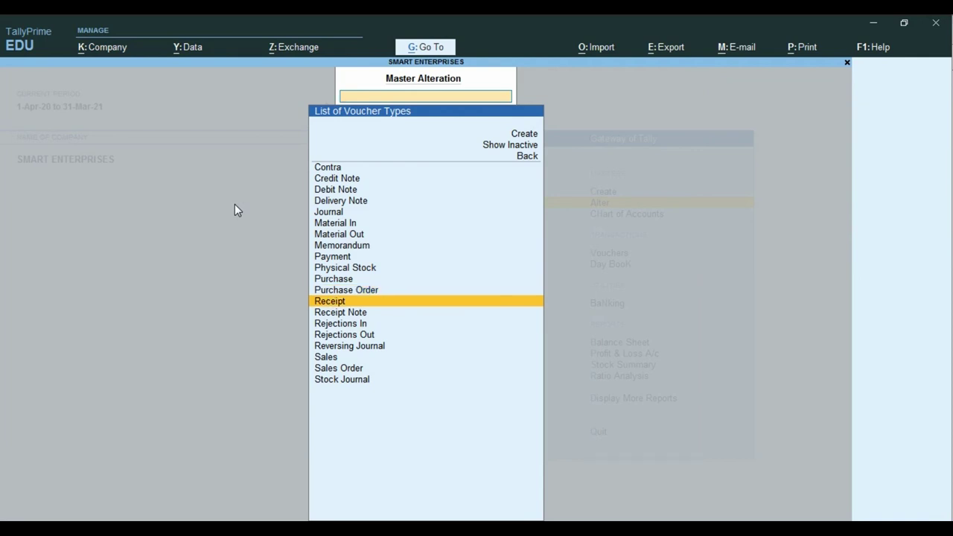
key("Down")
key("Return")
key("Return")
key("Return")
type("Y")
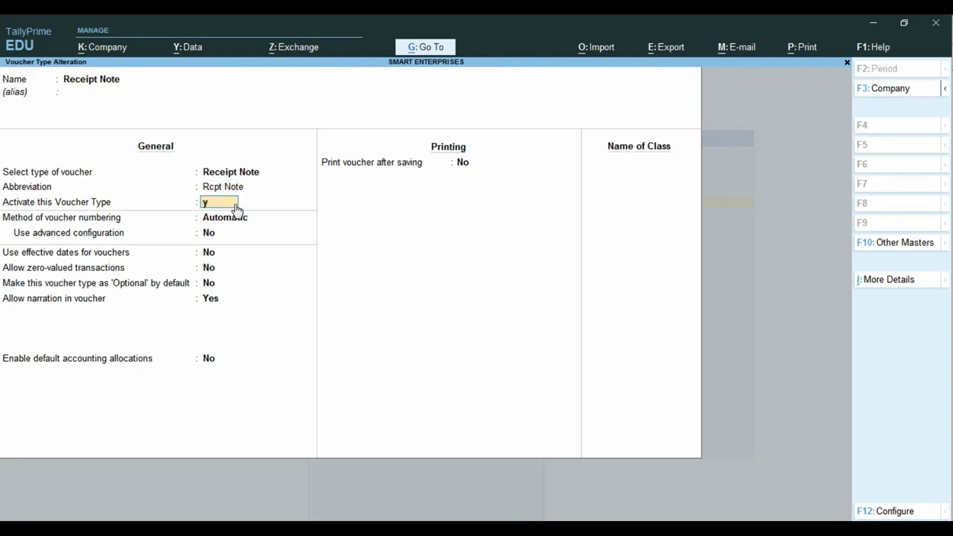
key("Return")
key("ctrl+a")
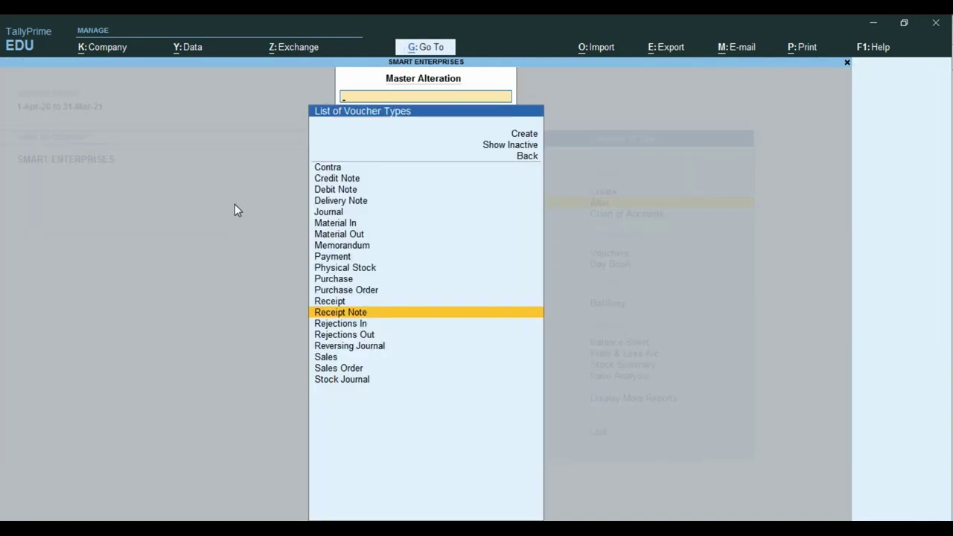
Activate and save the Rejections Out voucher type, and return to the Gateway of Tally
key("Down")
key("Down")
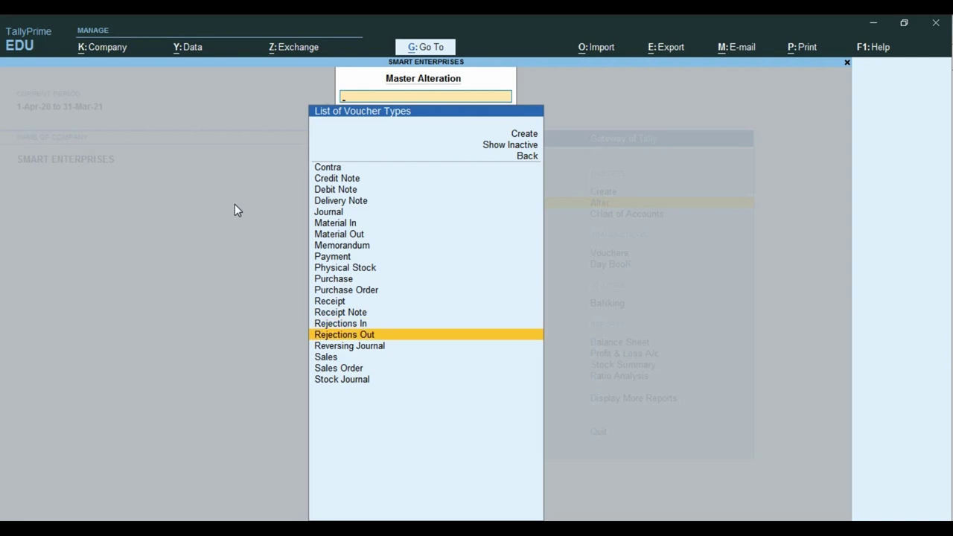
key("Return")
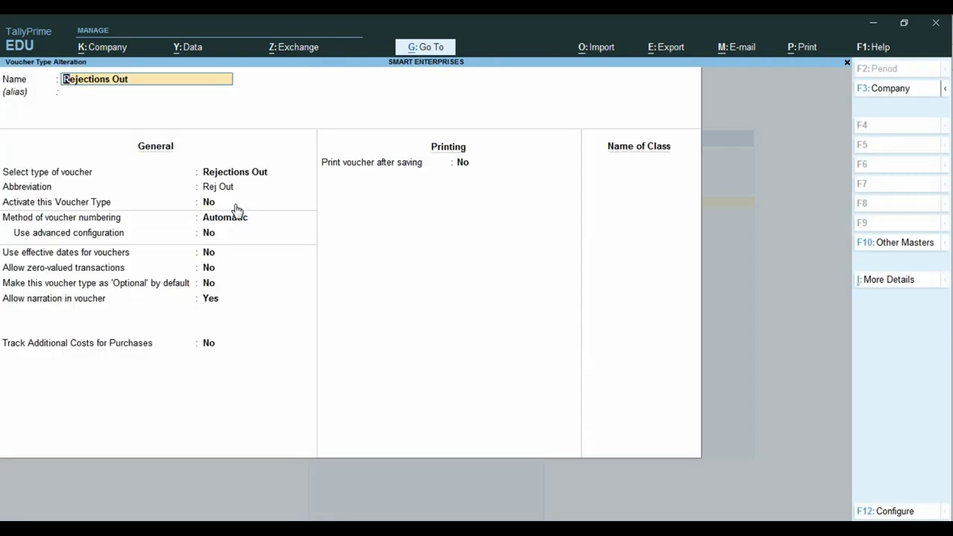
key("Return")
key("Return")
key("Return")
type("y")
key("Return")
key("ctrl+a")
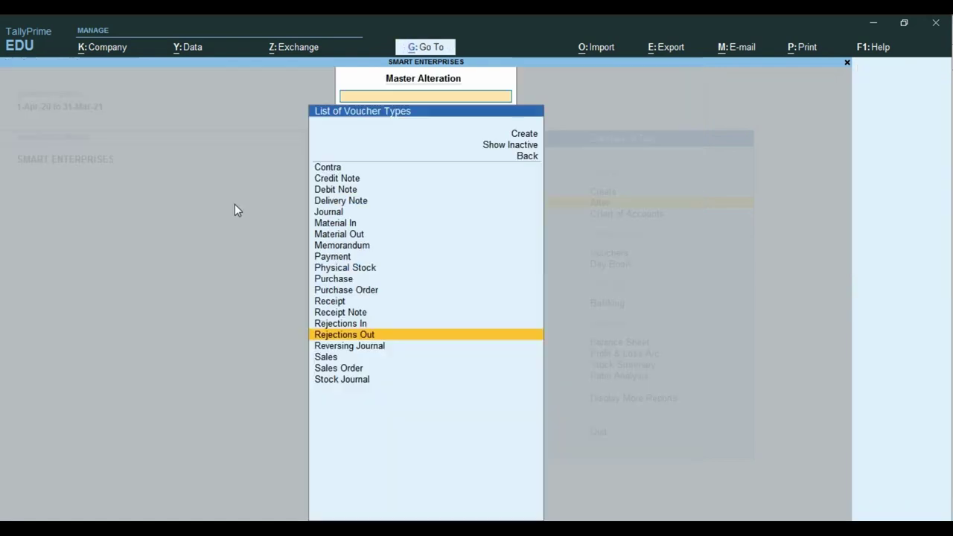
key("Escape")
key("Escape")
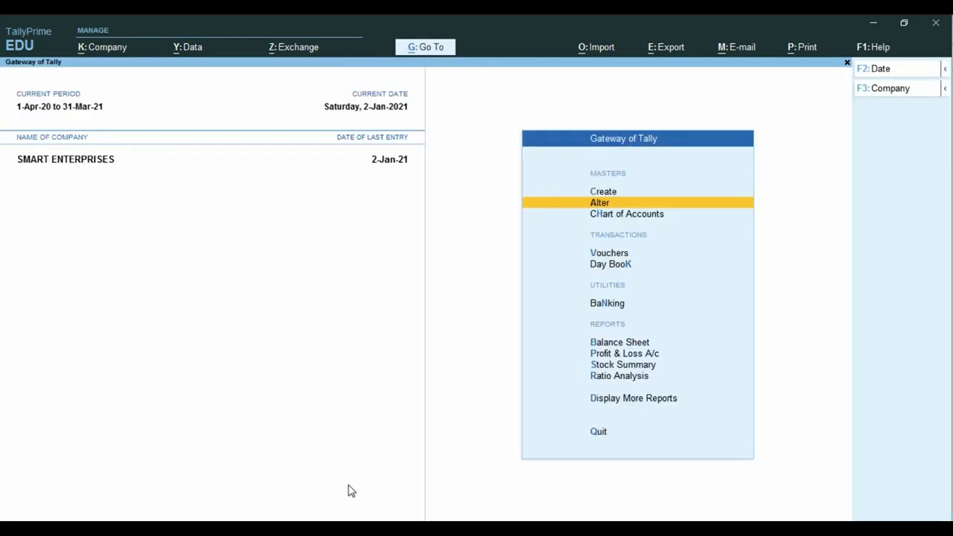
Check the supplier, quantity and rate in po.pdf in Adobe Reader, and switch back to TallyPrime
left_click(258, 525)
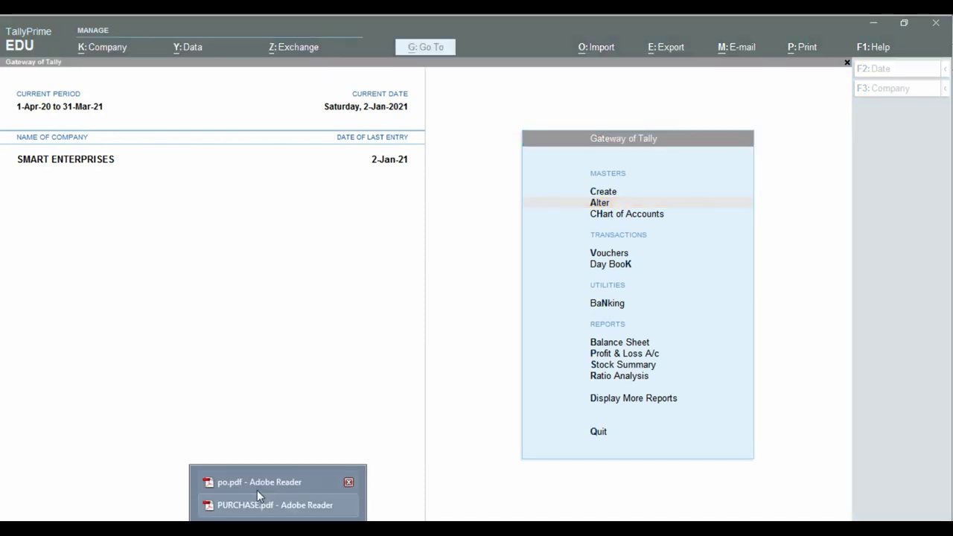
left_click(257, 480)
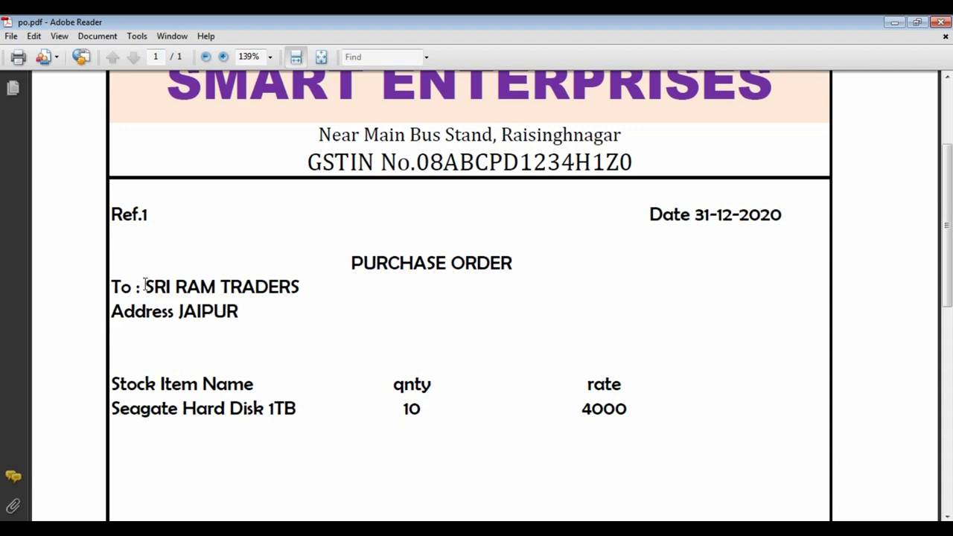
left_click_drag(145, 286, 299, 288)
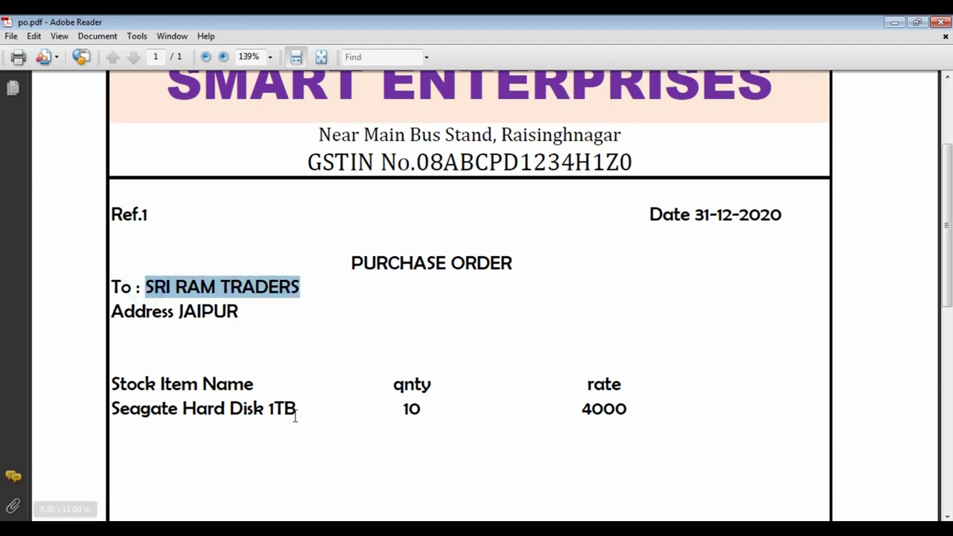
double_click(400, 409)
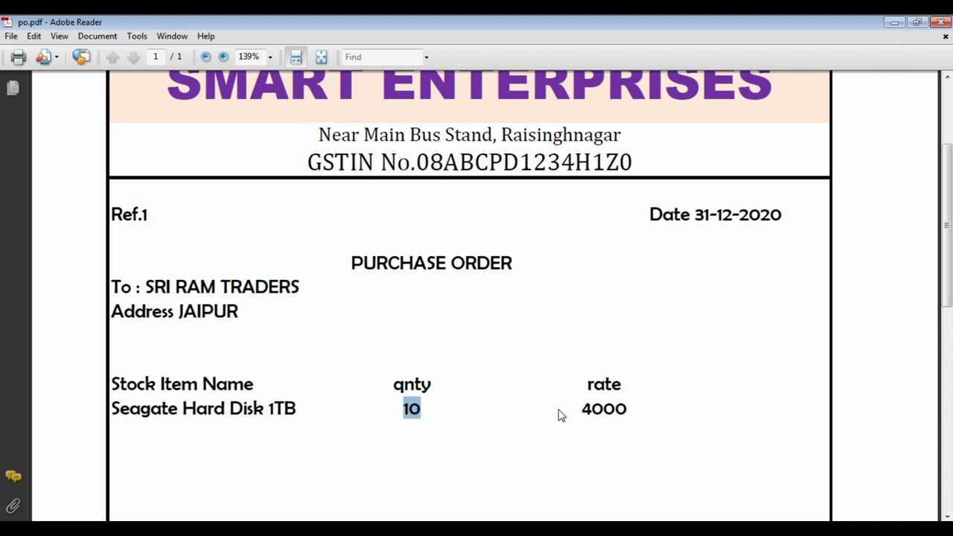
left_click_drag(582, 411, 632, 407)
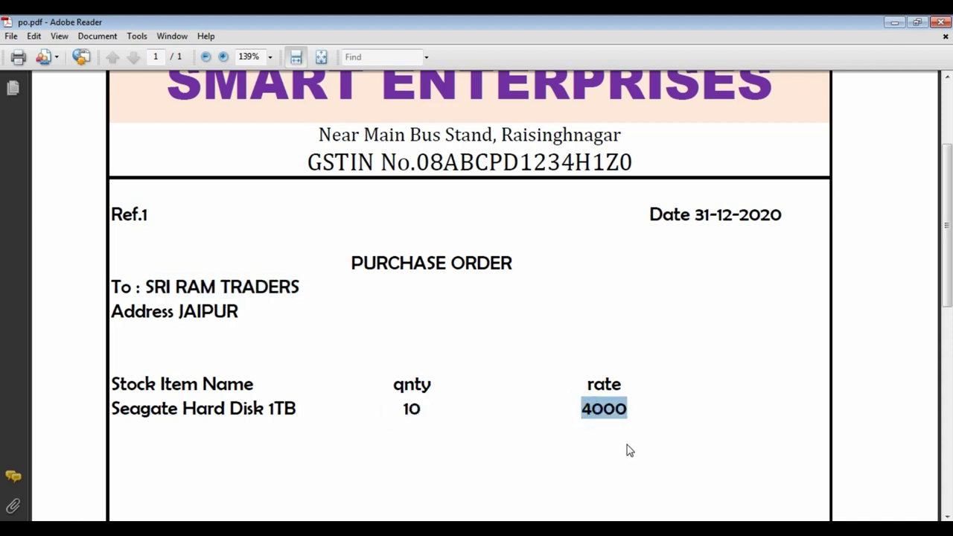
left_click(342, 515)
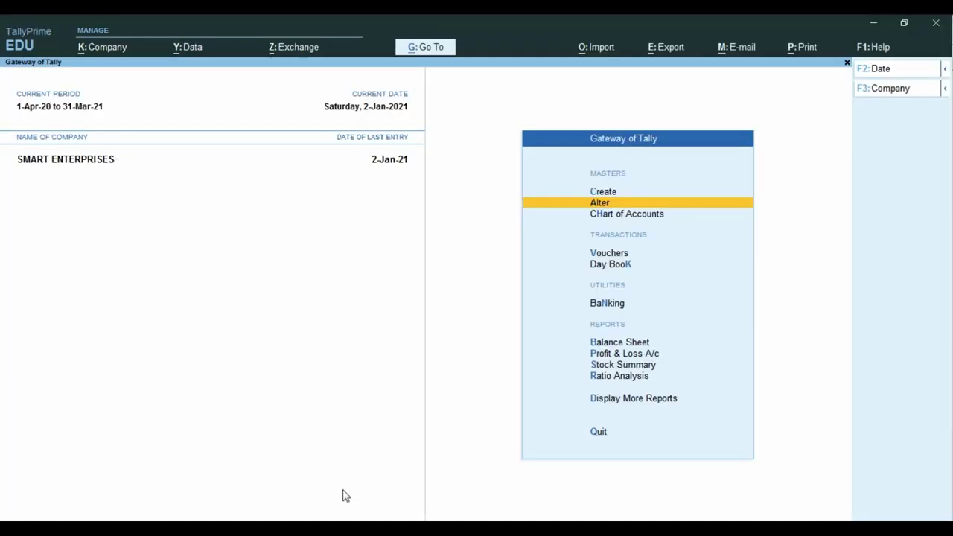
Open voucher entry from the Gateway of Tally
key("Up")
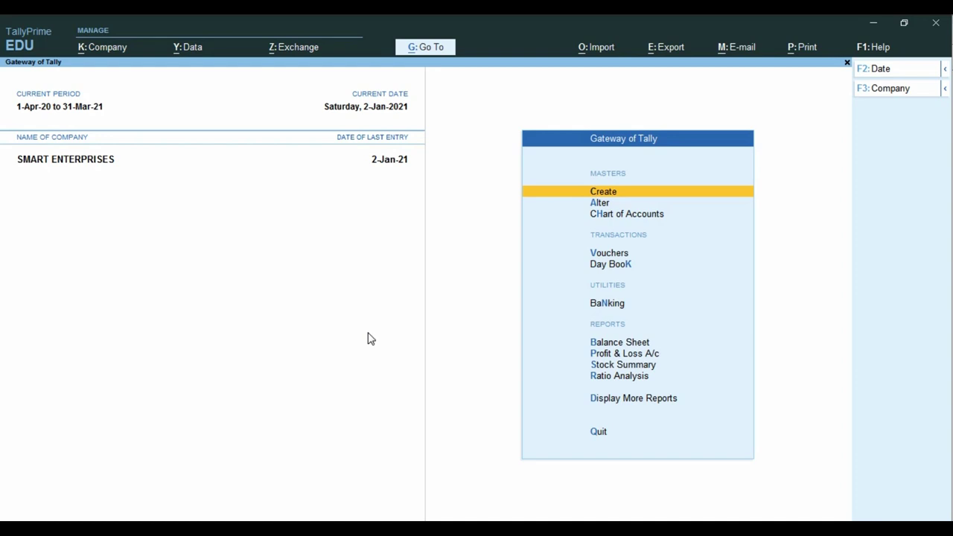
key("Down")
key("Down")
key("Down")
key("Return")
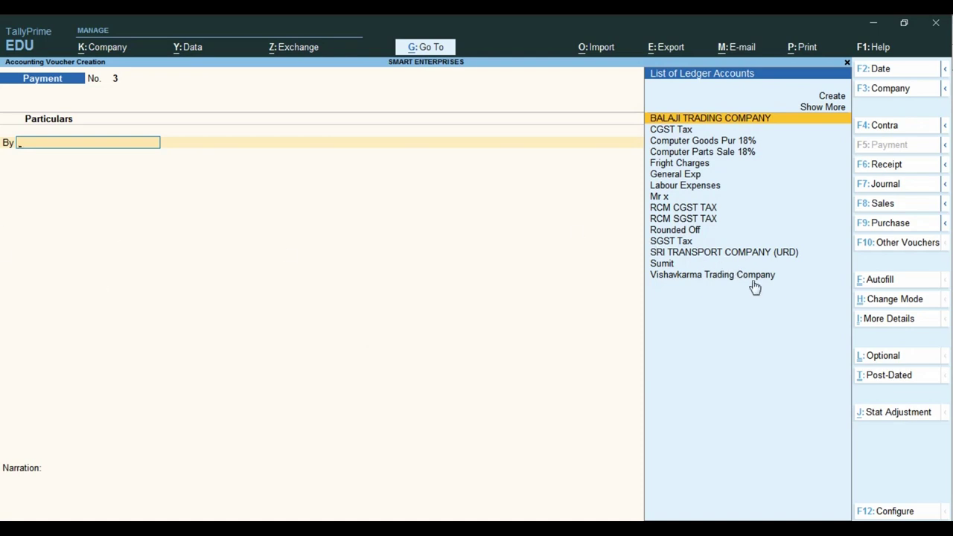
Examine the available voucher types and their shortcuts, including the inactive ones, and return to the voucher entry
key("ctrl")
key("ctrl")
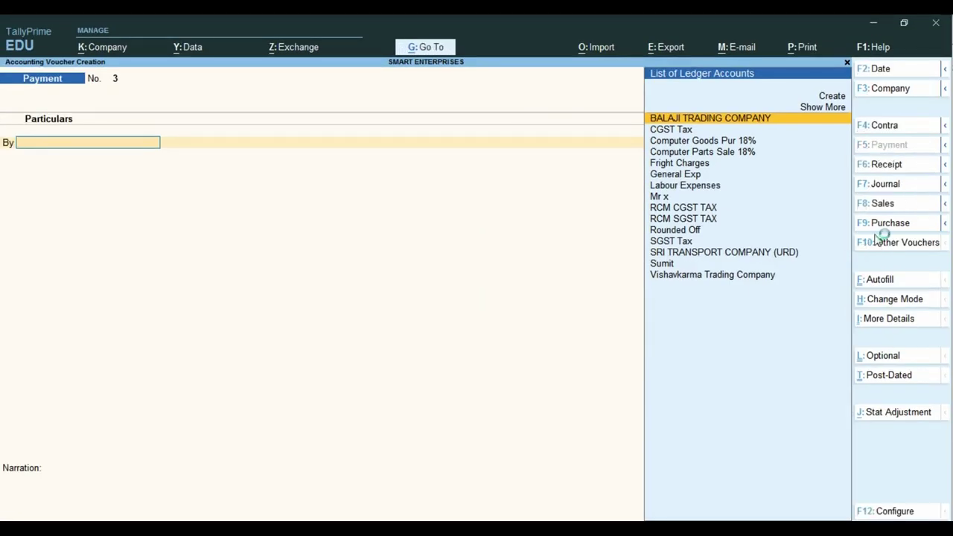
key("ctrl")
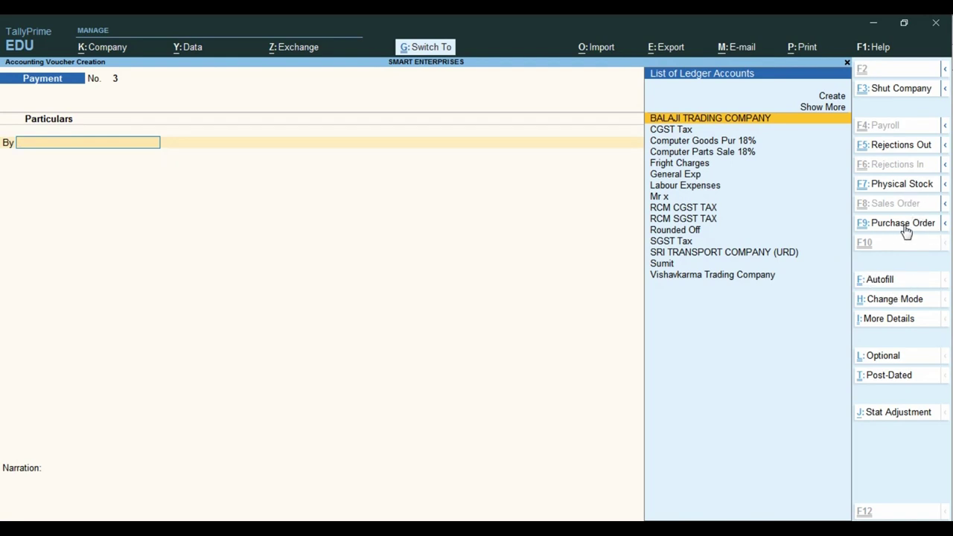
key("ctrl")
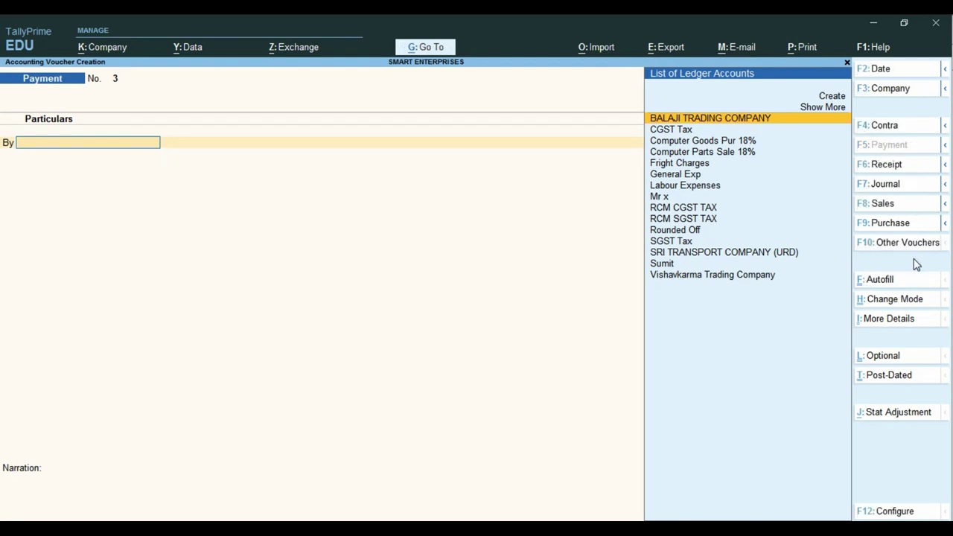
key("F10")
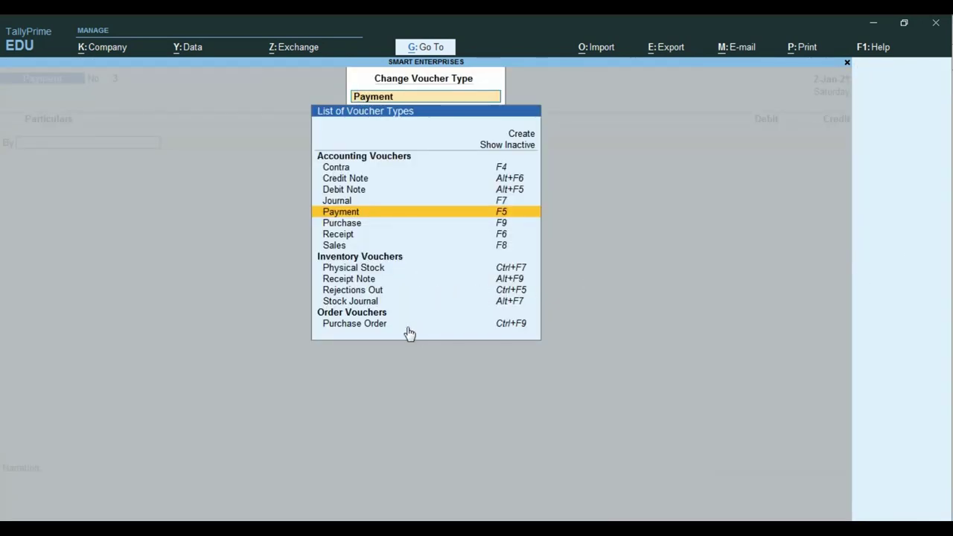
left_click(372, 328)
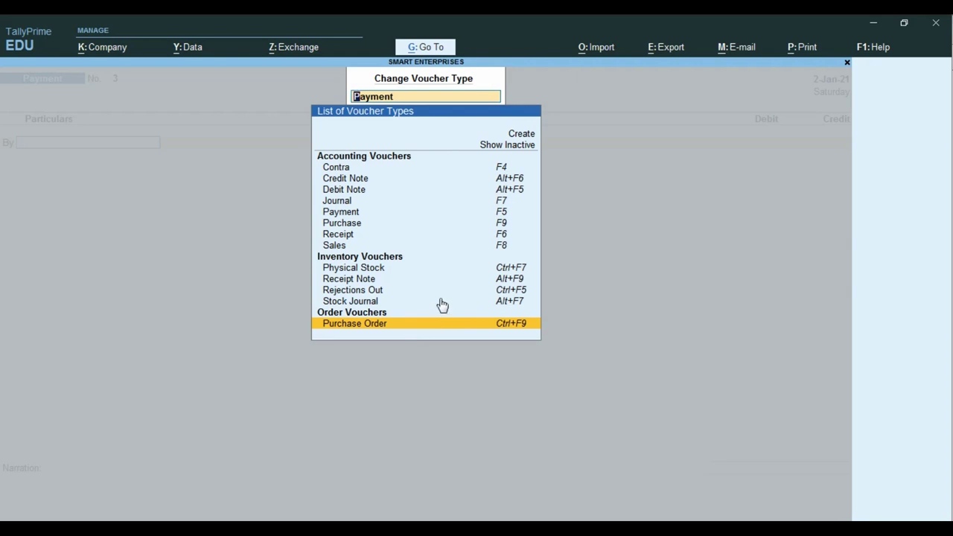
key("Up")
key("Up")
key("Up")
key("Up")
key("Up")
key("Up")
key("Up")
key("Up")
key("Up")
key("Up")
key("Up")
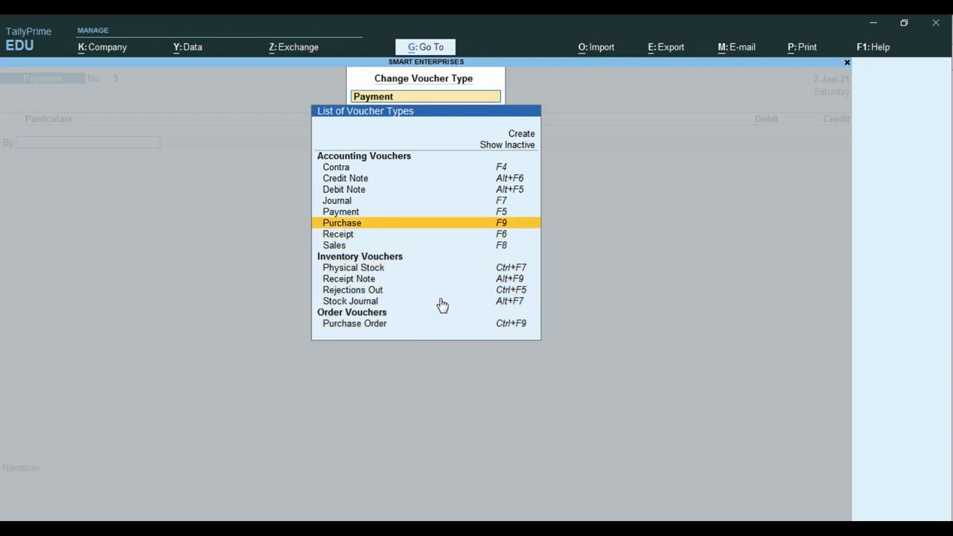
key("Up")
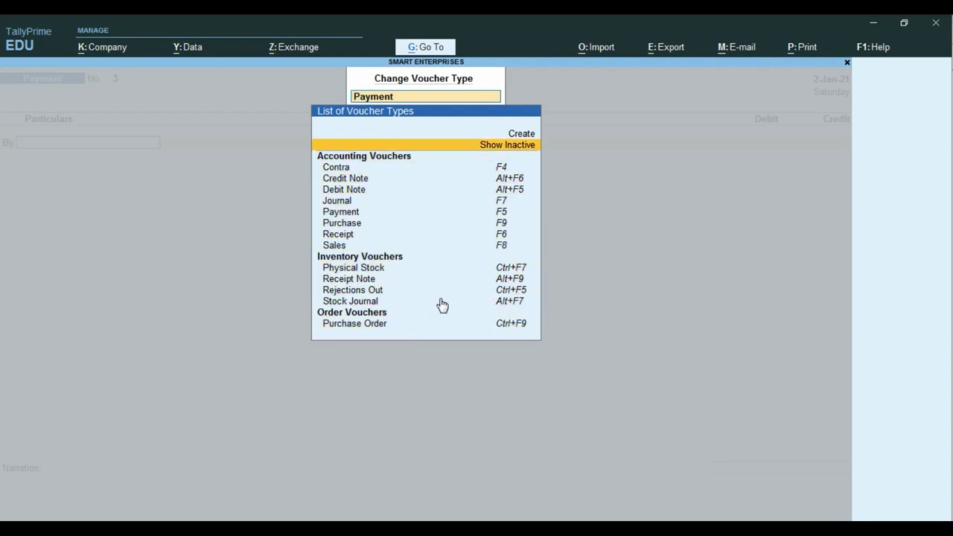
key("Return")
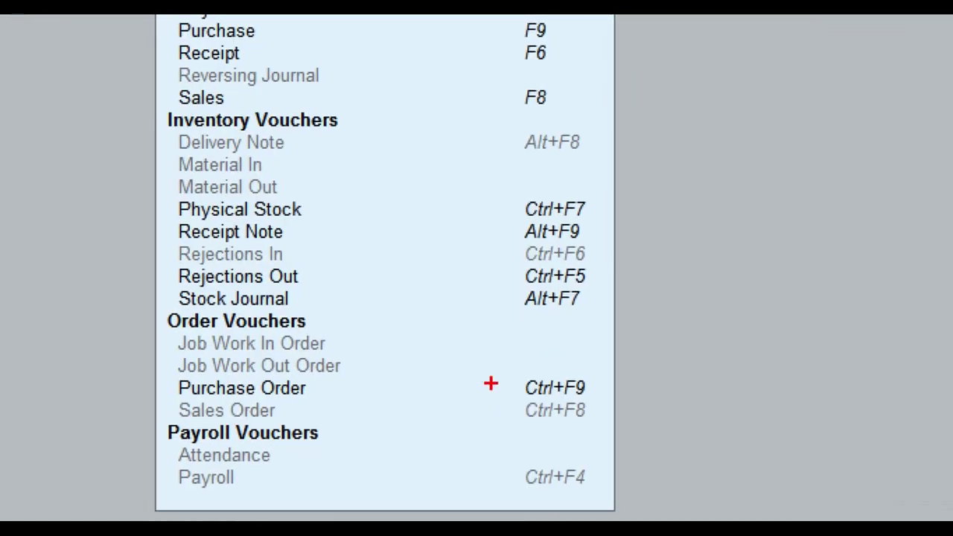
mouse_move(145, 368)
left_mouse_down()
mouse_move(161, 383)
mouse_move(714, 408)
left_mouse_up()
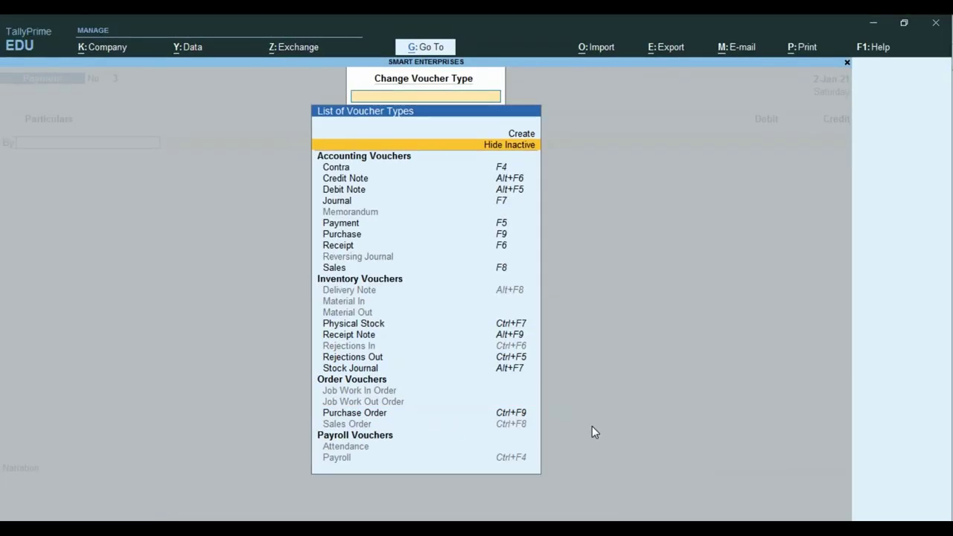
key("Escape")
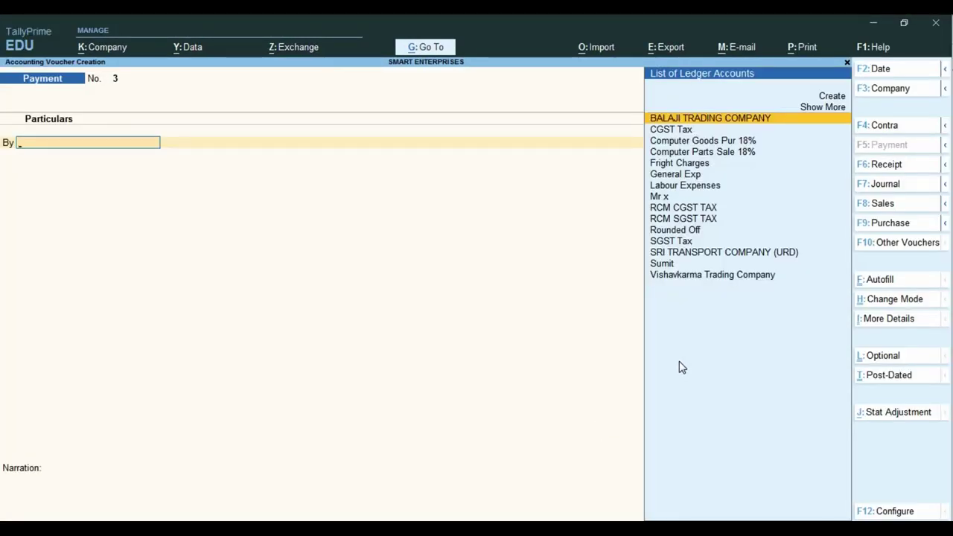
Start a Purchase Order voucher and set its date to 31.12.2020, keeping the effective date
key("ctrl+F9")
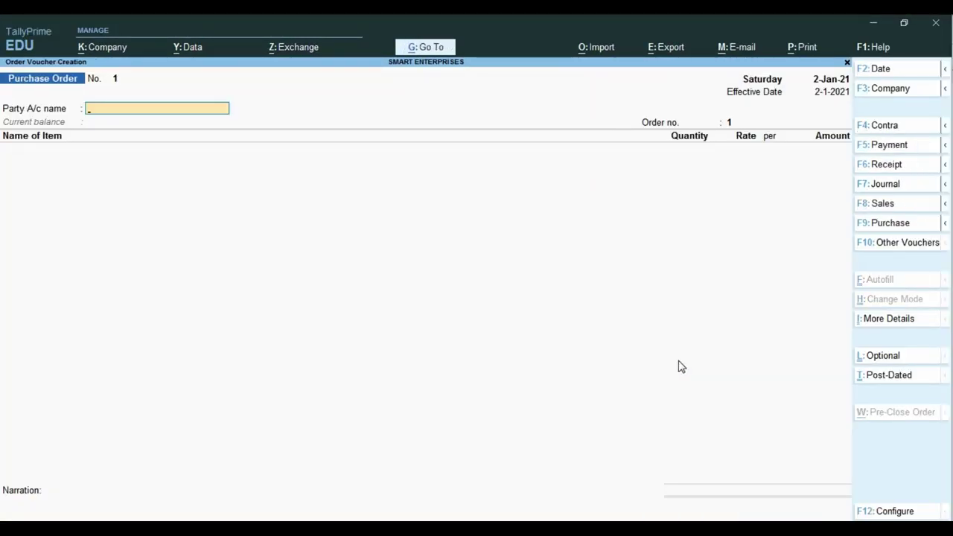
key("ctrl")
key("F2")
type("31.12")
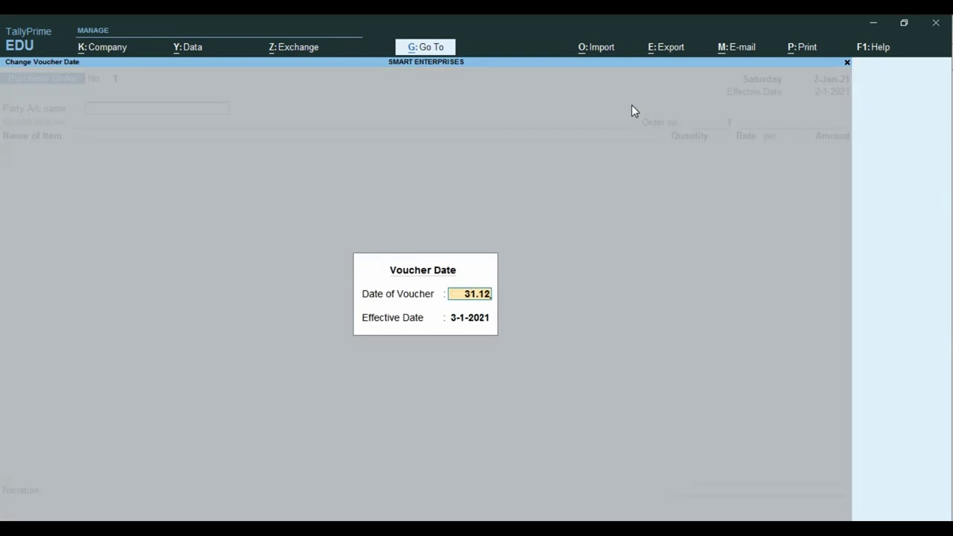
type(".2020")
key("Return")
key("Return")
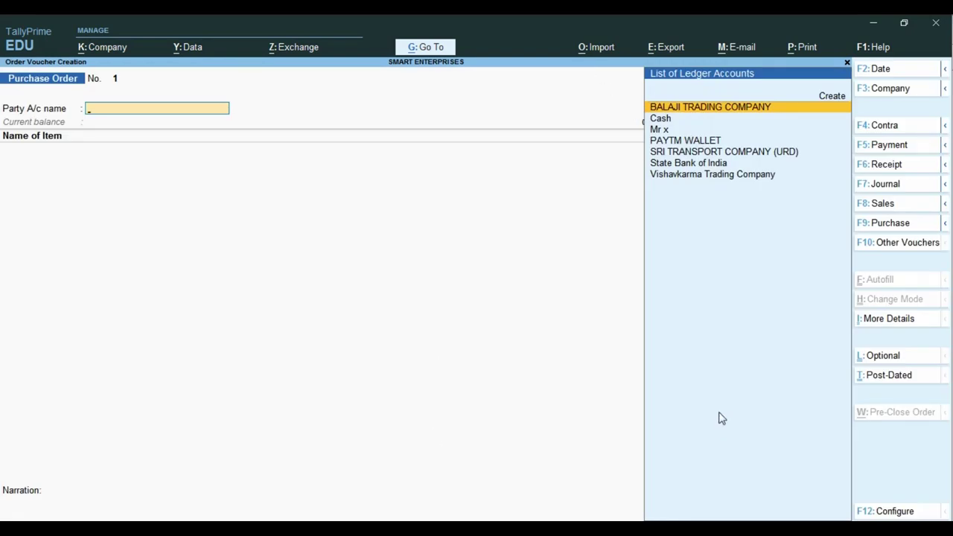
Check the supplier's name and address in po.pdf in Adobe Reader, and switch back to TallyPrime
left_click(260, 487)
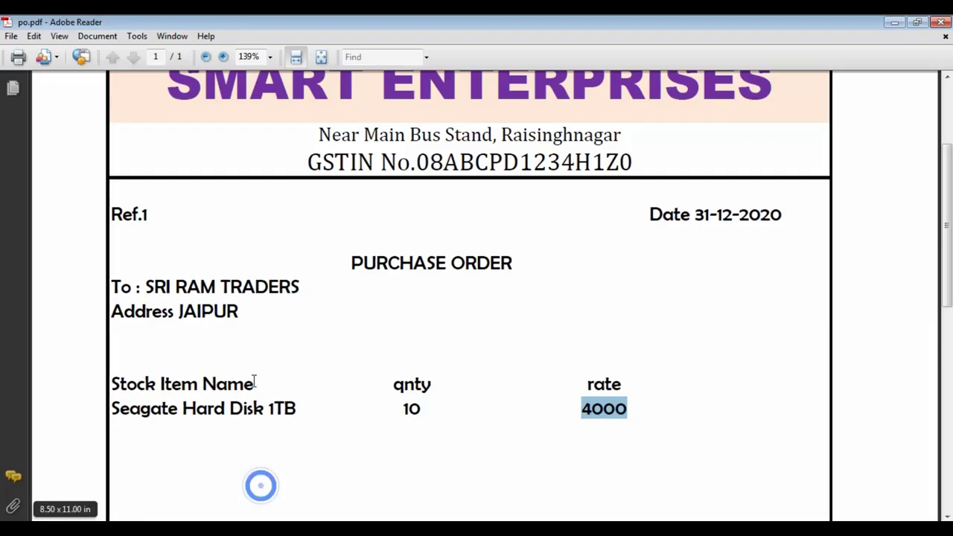
scroll(198, 299, "up", 1)
left_click(199, 321)
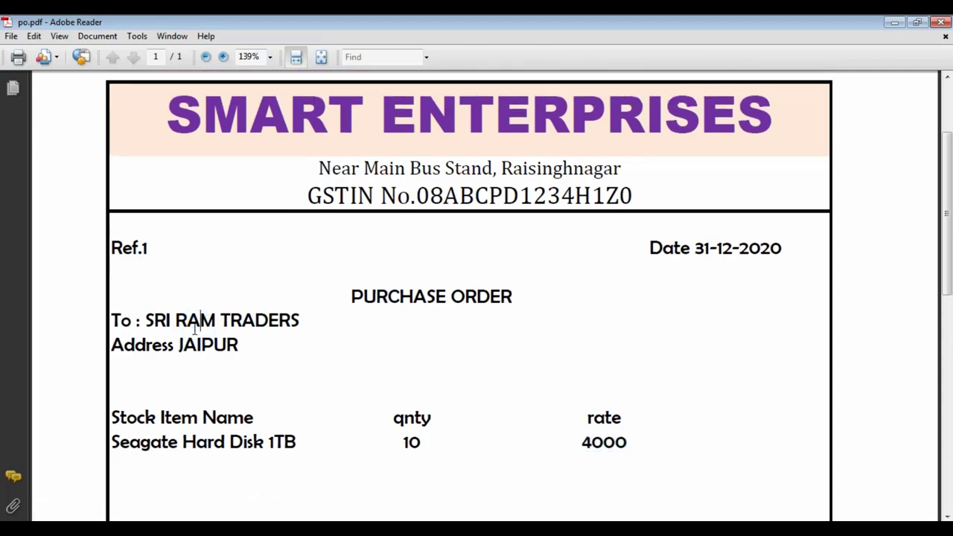
left_click(322, 519)
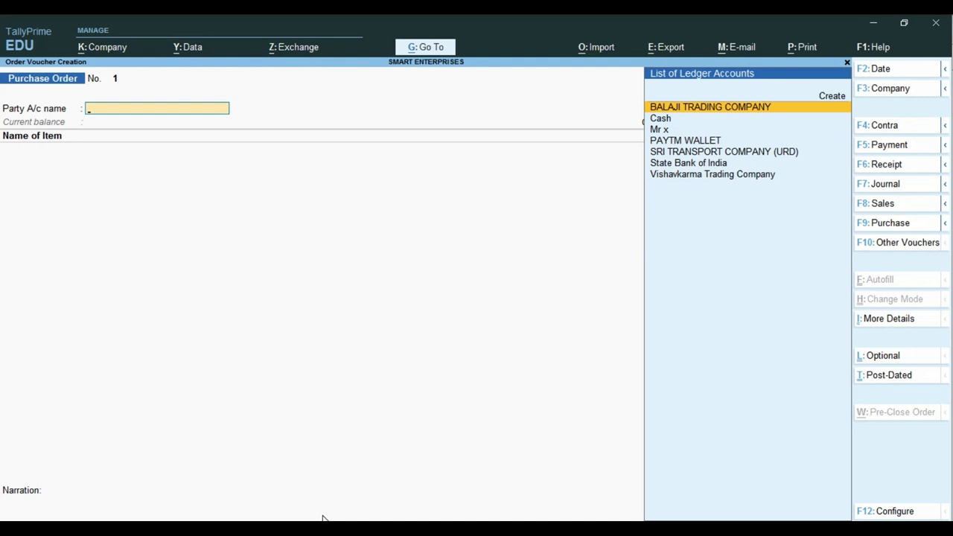
Create a party ledger named Sri Ram Traders from the order voucher and place it under Sundry Creditors
key("alt")
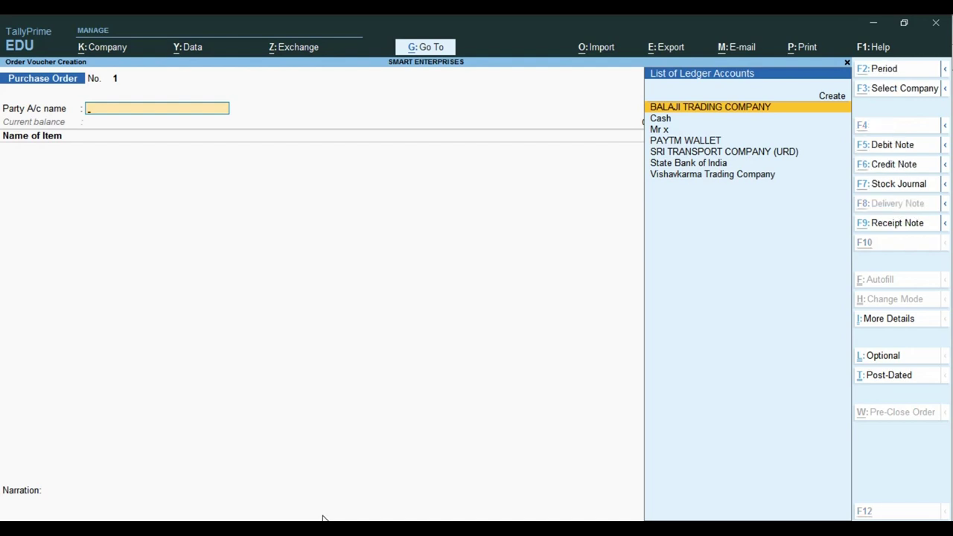
key("alt+c")
type("Sri Ram traders")
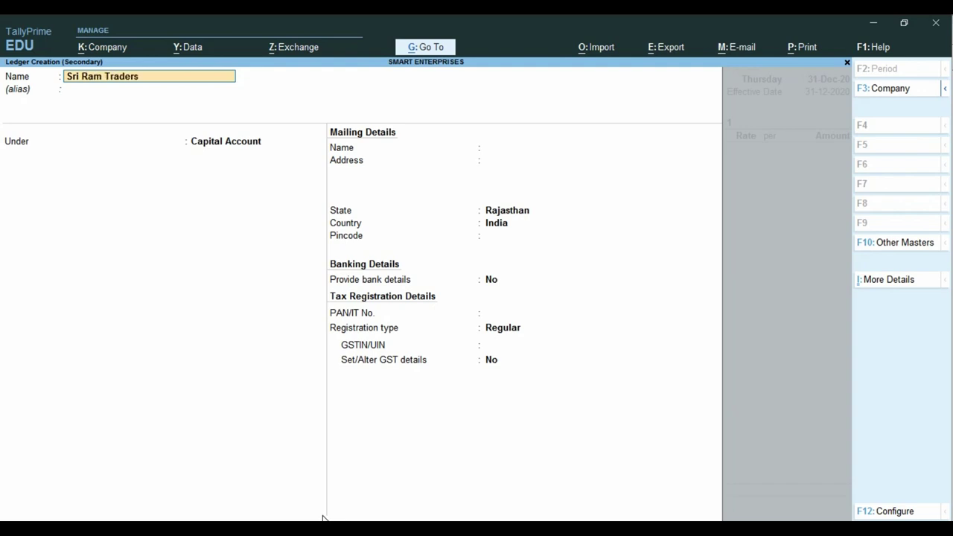
key("Return")
key("Return")
type("Sund")
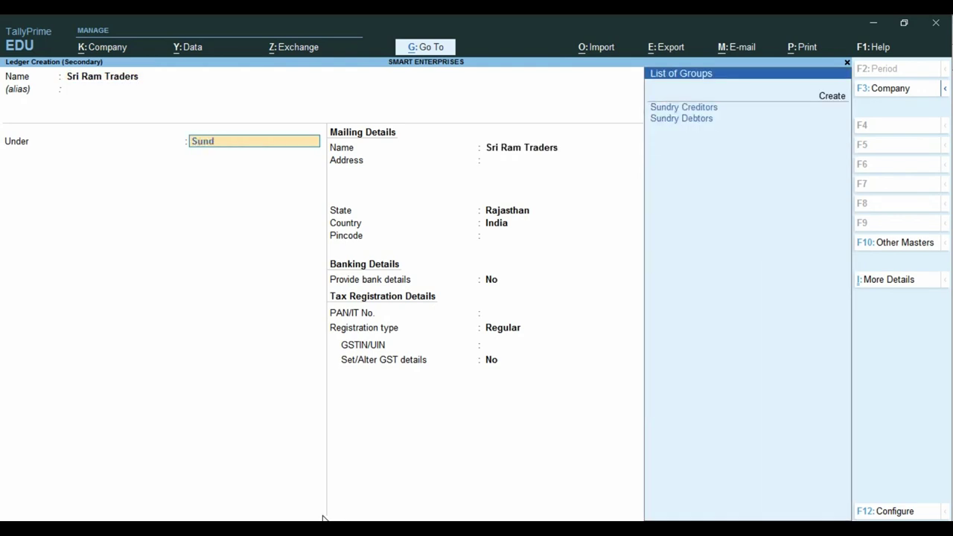
key("Return")
Keep the ledger's bill-by-bill settings and mailing name, and enter the supplier's city from po.pdf as the address
key("Return")
key("Return")
key("Return")
key("Return")
key("BackSpace")
type("Jaipur")
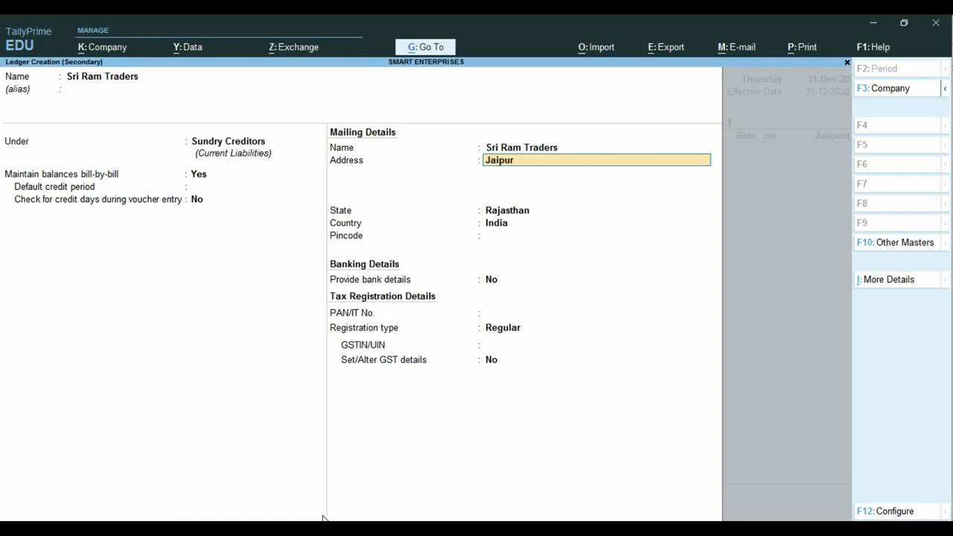
Keep the default state, bank and tax registration details, leave GSTIN/UIN blank, and save the Sri Ram Traders ledger
key("Return")
key("Return")
key("Return")
key("Return")
key("Return")
key("Return")
key("Return")
key("Return")
key("Return")
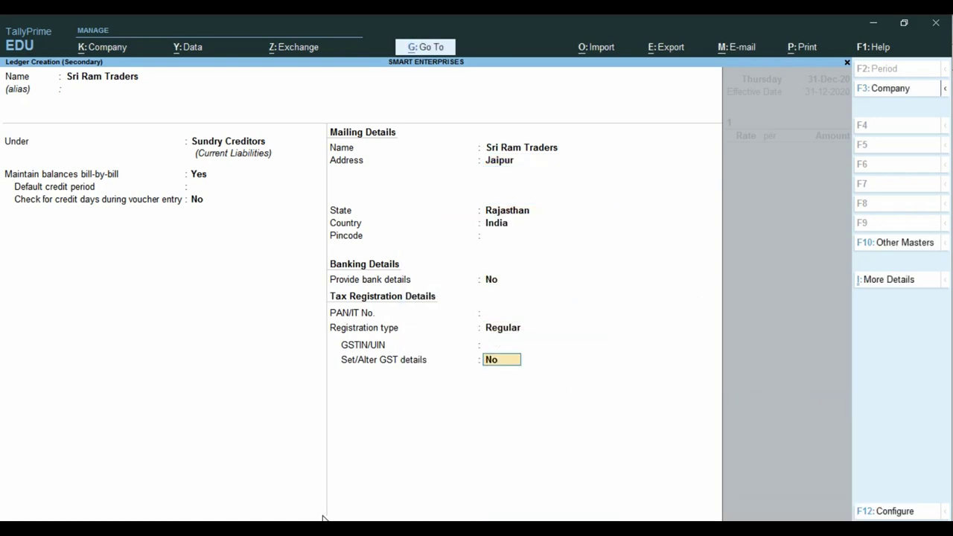
key("Return")
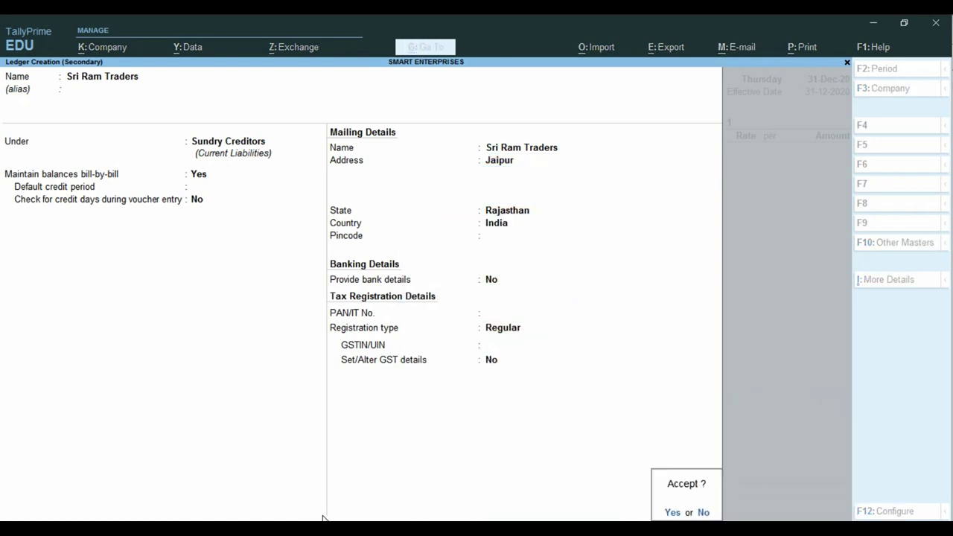
key("n")
key("Up")
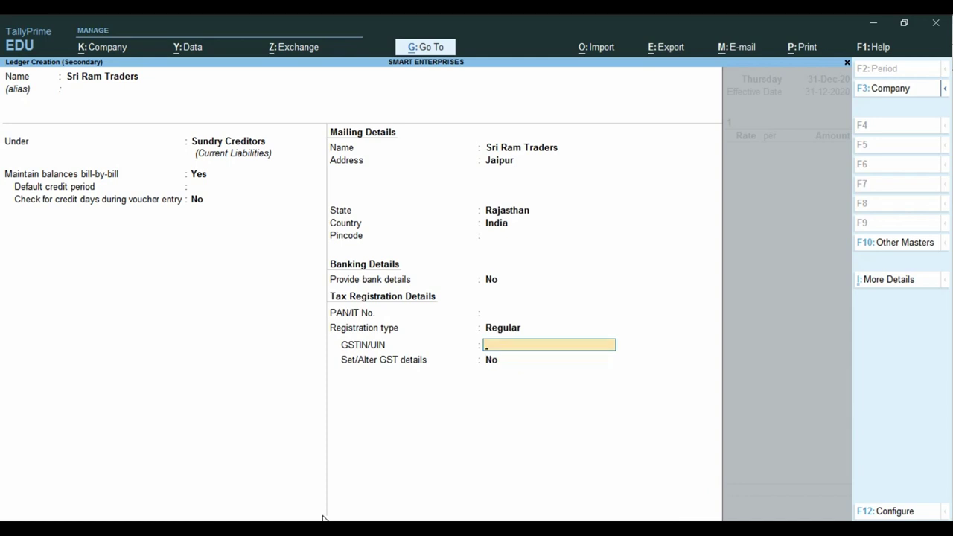
key("Return")
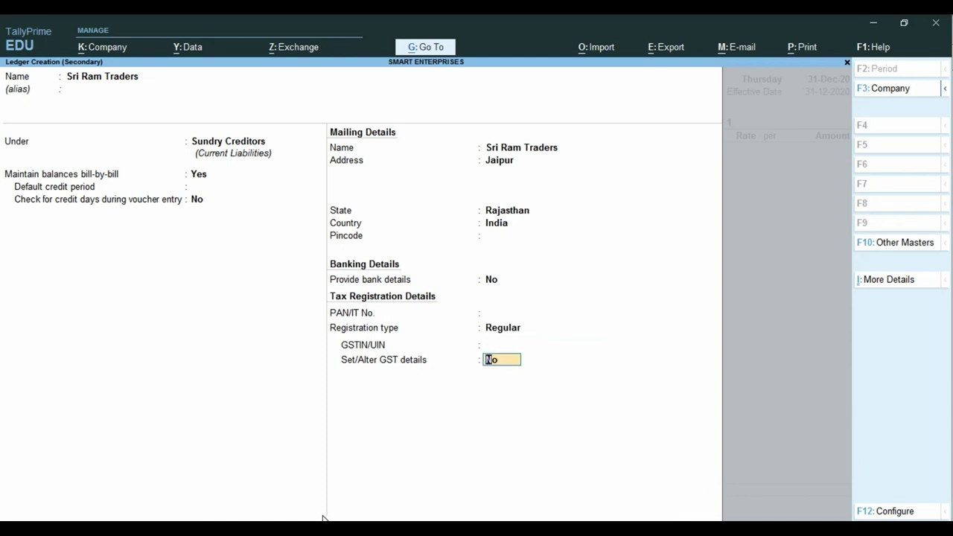
key("Return")
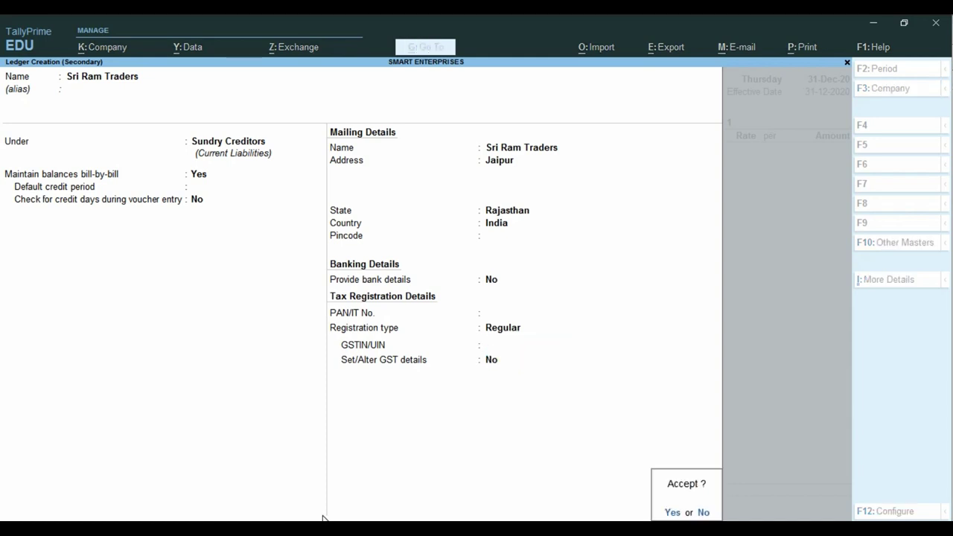
key("y")
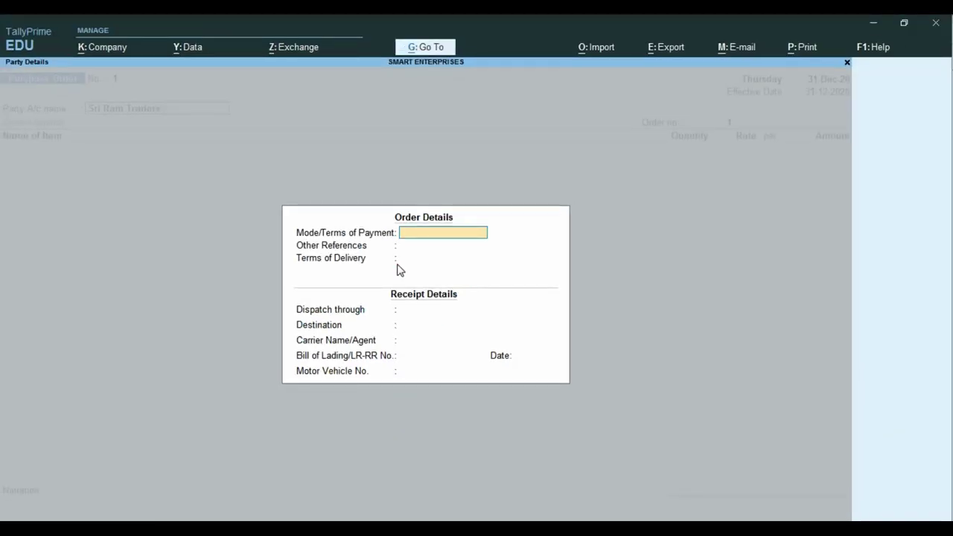
Fill in the order details with payment mode Neft, other references CASH and delivery terms 2 DAYS
type("Neft")
key("Return")
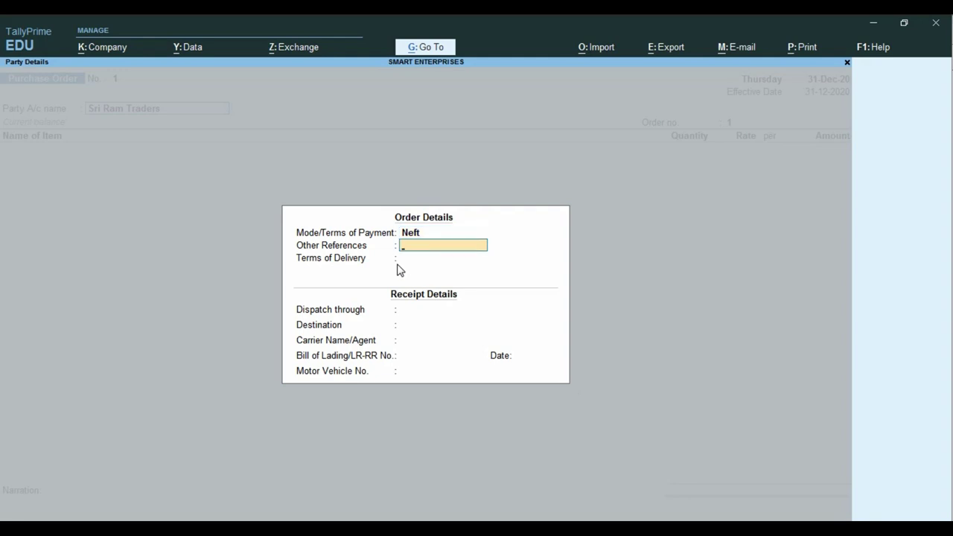
type("CASH")
key("Return")
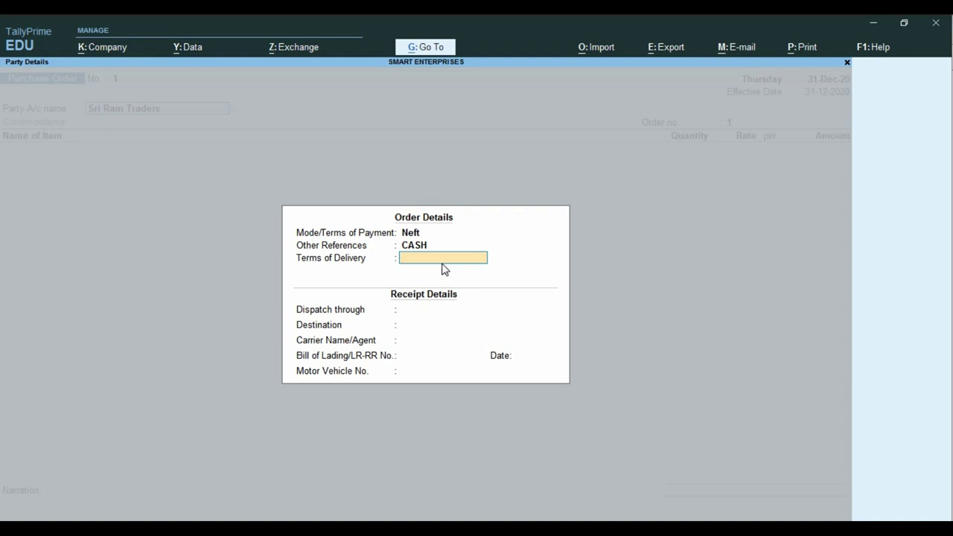
type("2")
key("Return")
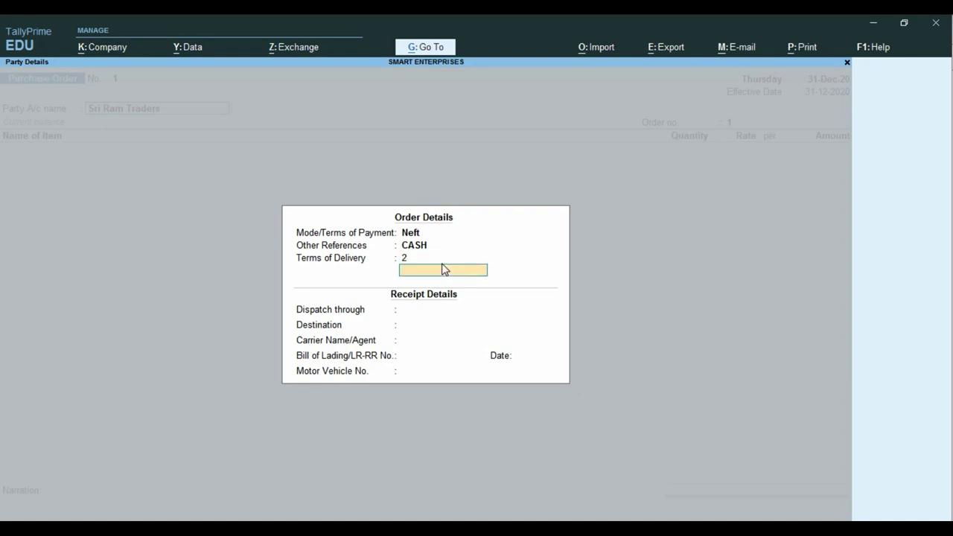
key("BackSpace")
type("DAYS")
key("Return")
key("Return")
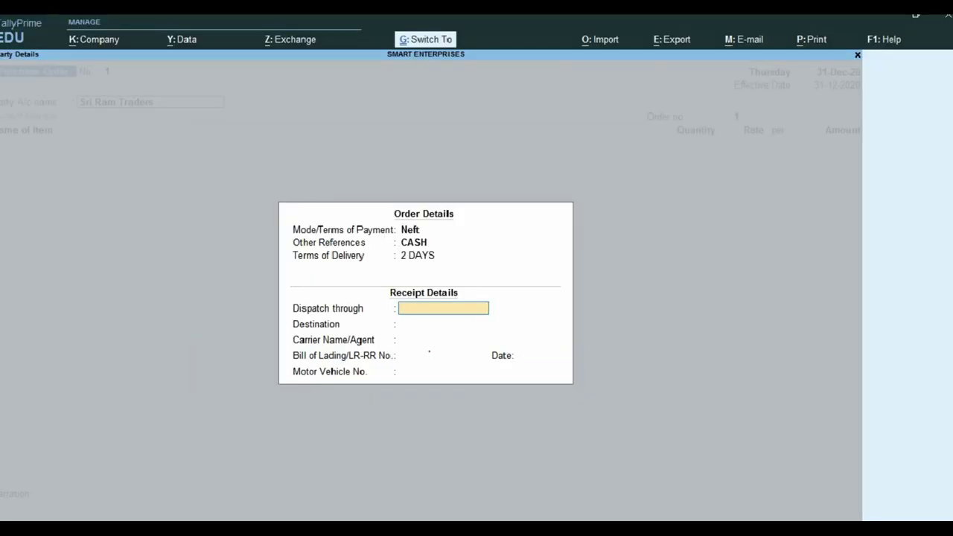
Fill in the receipt details with dispatch through BY TRANSPORT, destination RAISINGHNAGAR and carrier SELF, leaving bill of lading and vehicle number blank
type("BY TR")
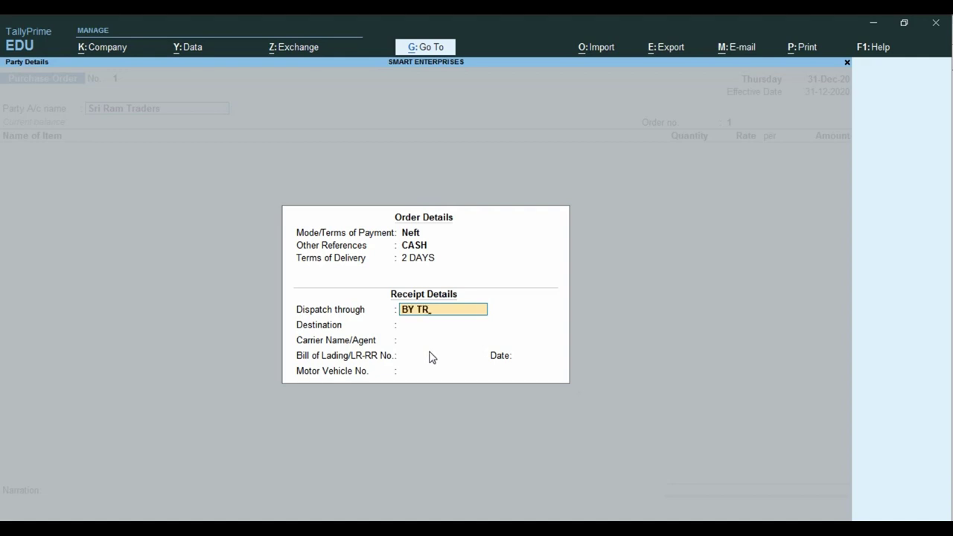
type("ANSPORT")
key("Return")
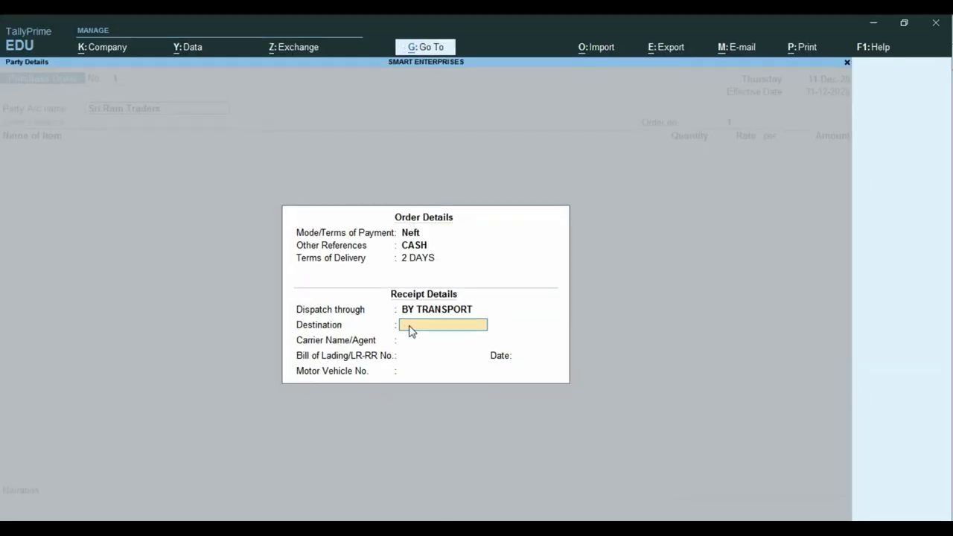
type("RAISINGHNAGAR")
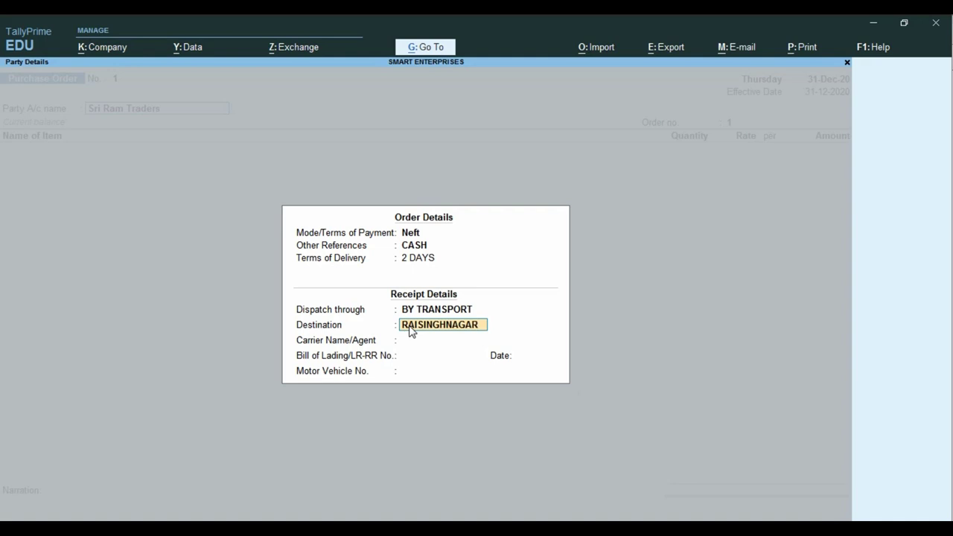
key("Return")
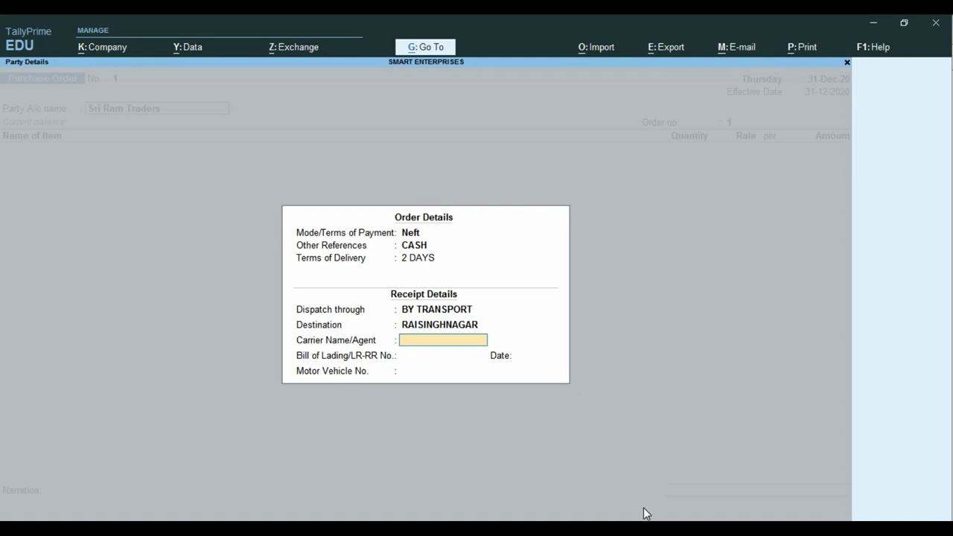
type("SELF")
key("Return")
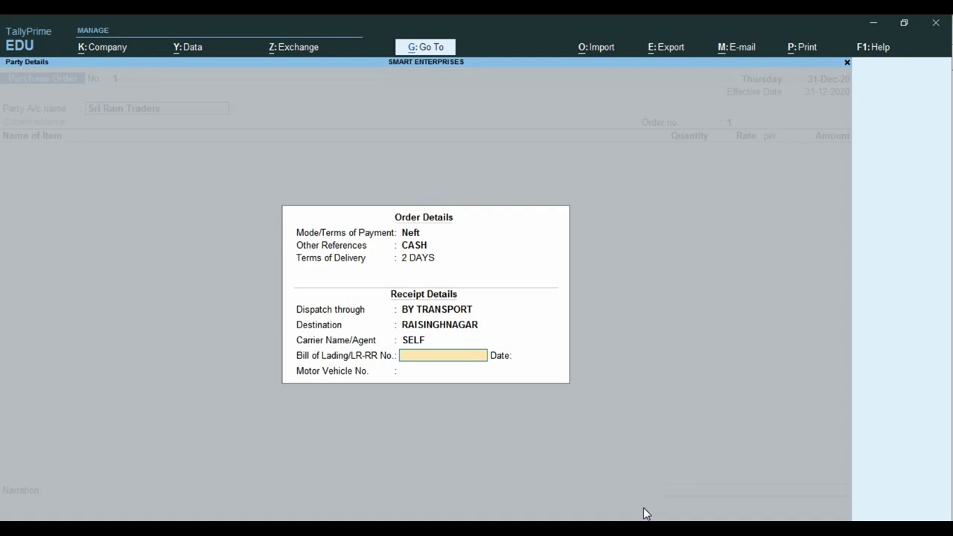
key("Return")
key("Return")
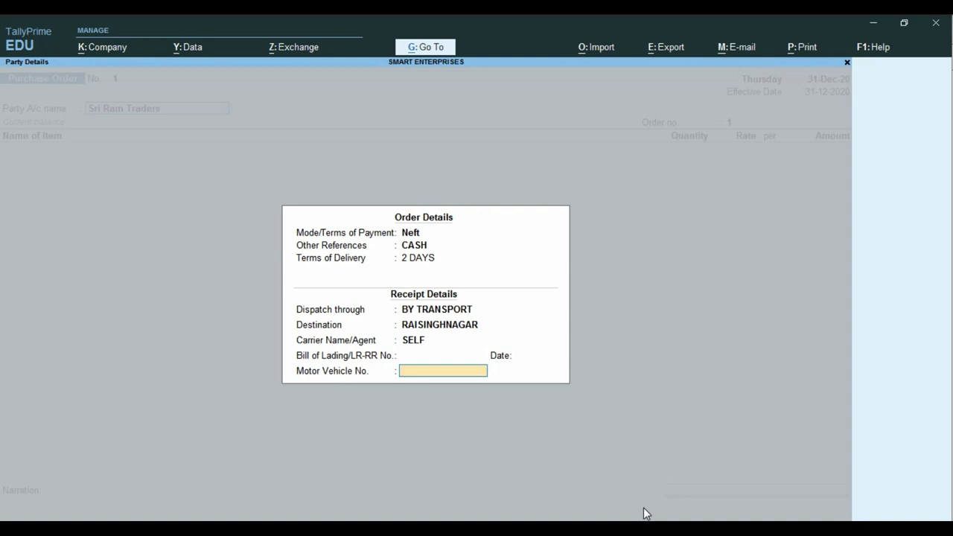
key("Return")
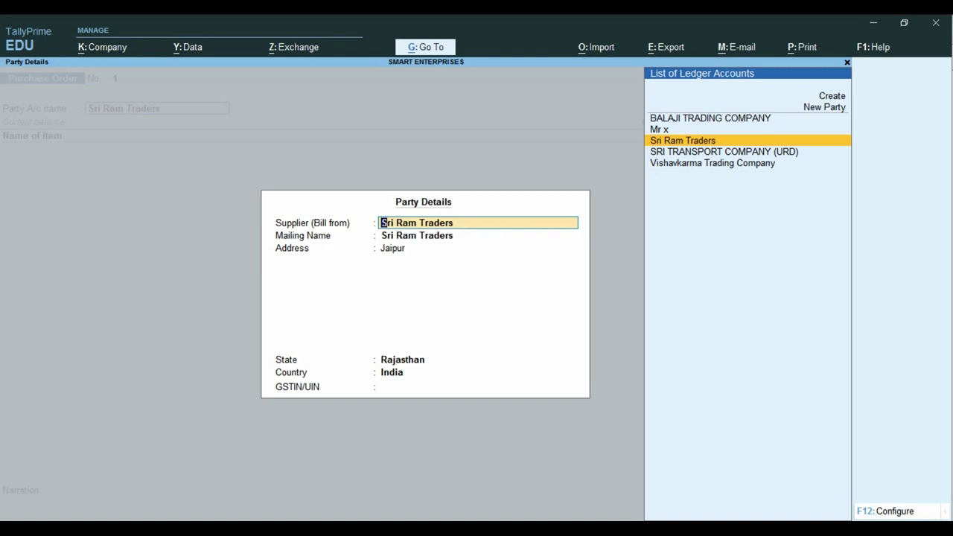
Accept the party details for Sri Ram Traders with state Rajasthan and country India, leaving GSTIN/UIN blank
key("Return")
key("Return")
key("Return")
key("Return")
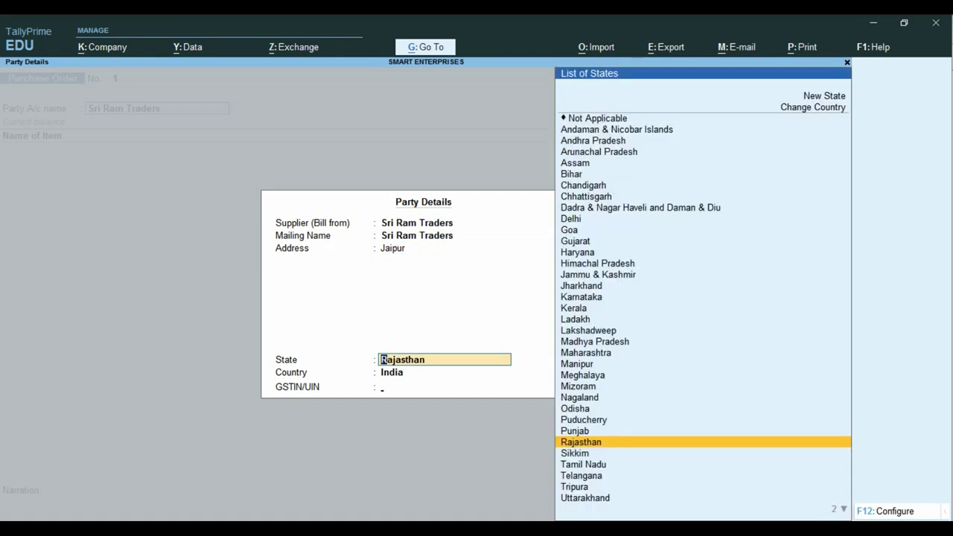
key("Return")
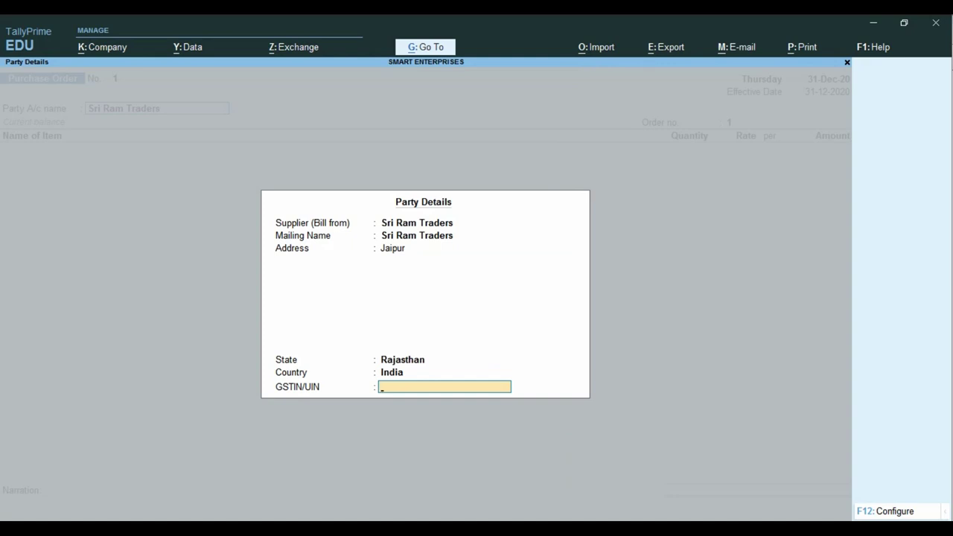
key("Return")
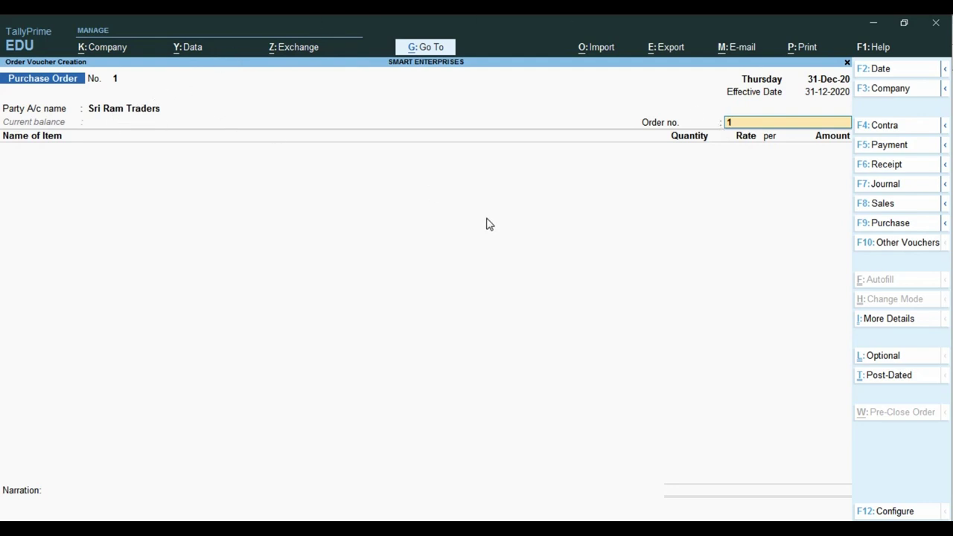
Enter the supplier's order number and select SeaGate HD 1TB as the stock item
type("SRT-1")
key("Return")
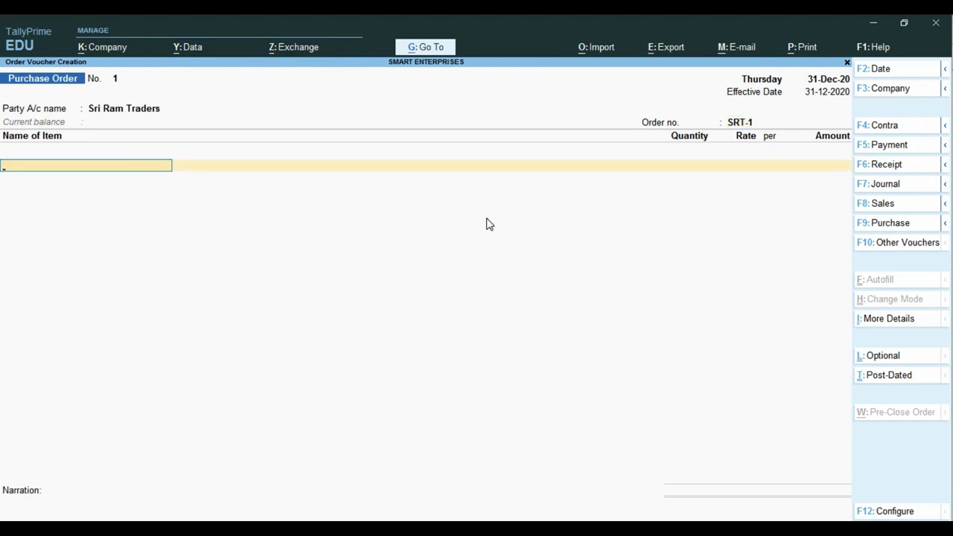
type("S")
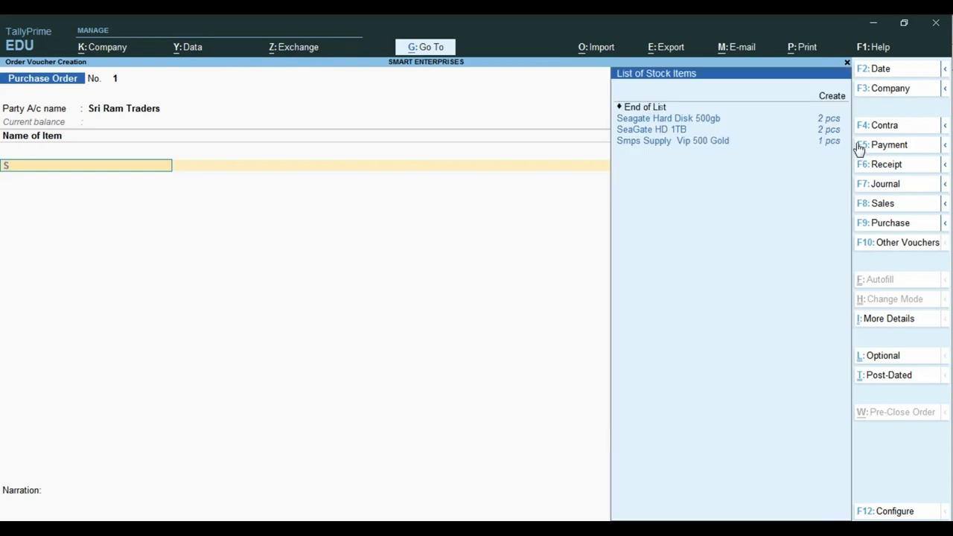
key("ctrl")
key("Down")
key("Down")
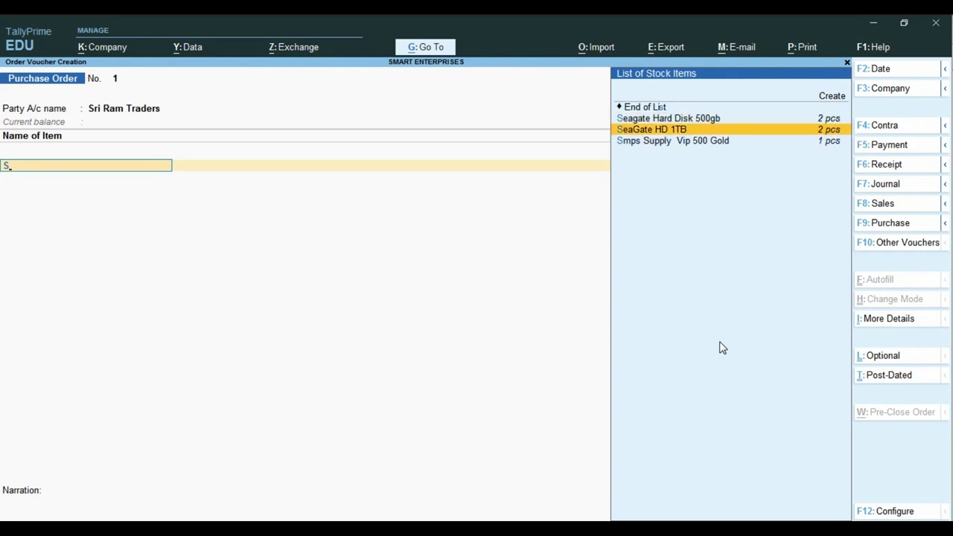
key("Return")
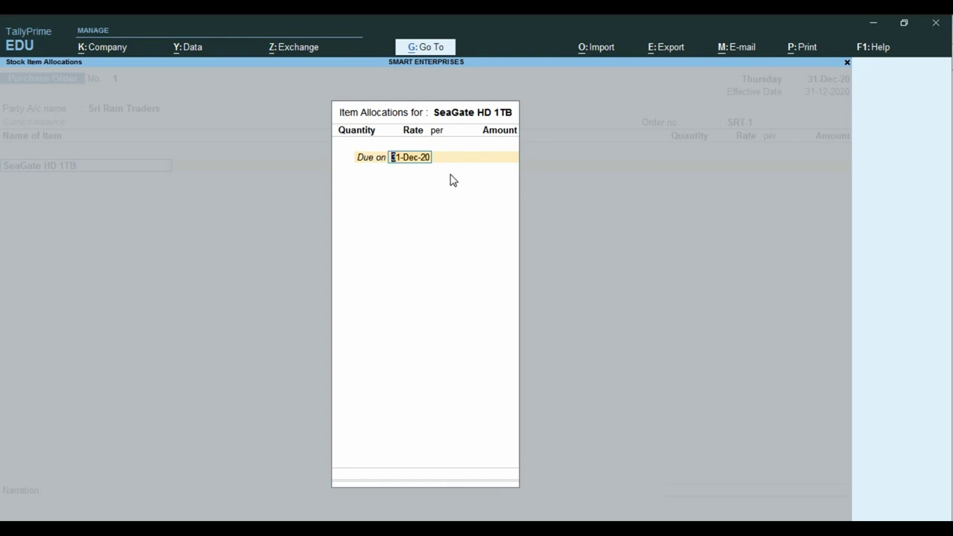
Allocate SeaGate HD 1TB with due date 2-Jan-21, quantity 10 pcs and rate 4,000
type("2.1")
key("Return")
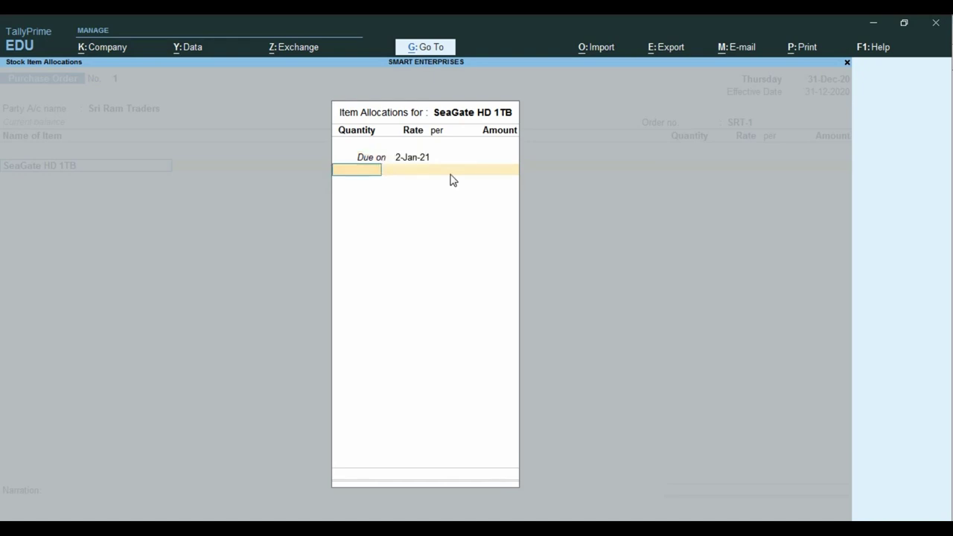
type("10")
key("Return")
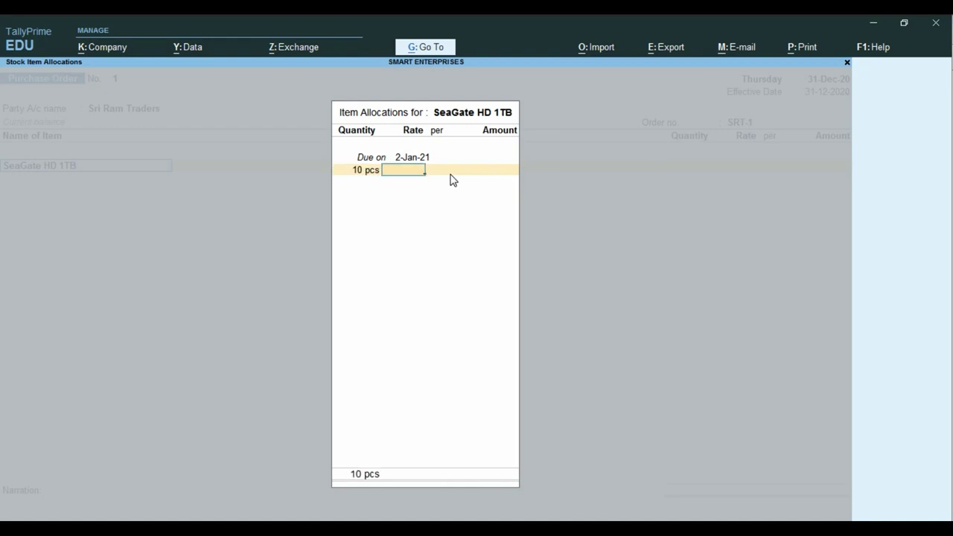
type("4000")
key("Return")
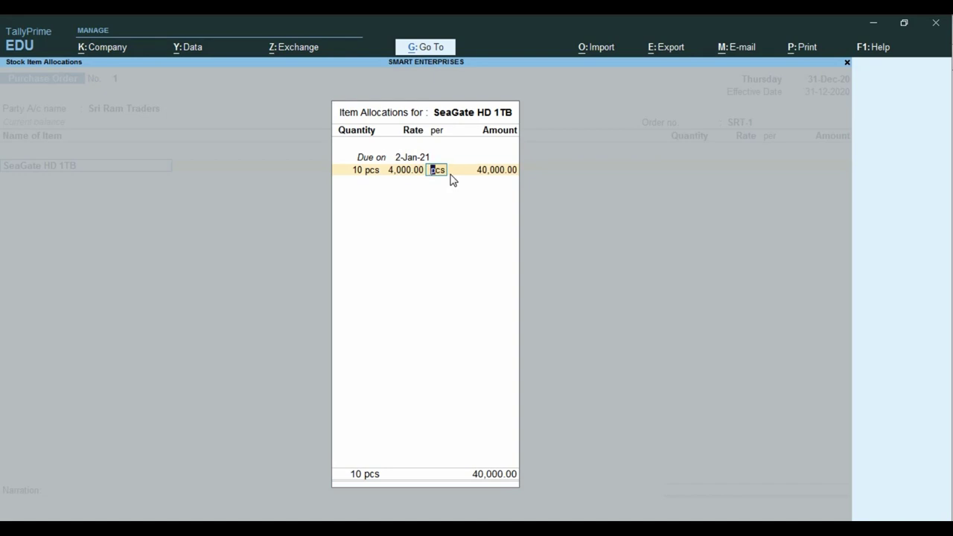
Clear the SeaGate HD 1TB rate in the item allocation and re-enter it as 4000
key("Return")
key("BackSpace")
key("BackSpace")
key("BackSpace")
key("BackSpace")
key("BackSpace")
key("BackSpace")
key("Return")
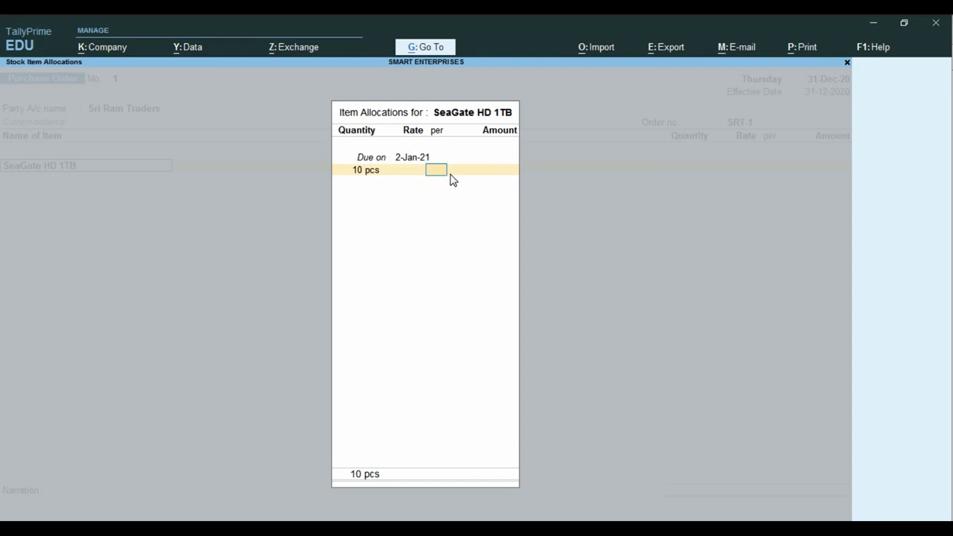
key("BackSpace")
type("4000")
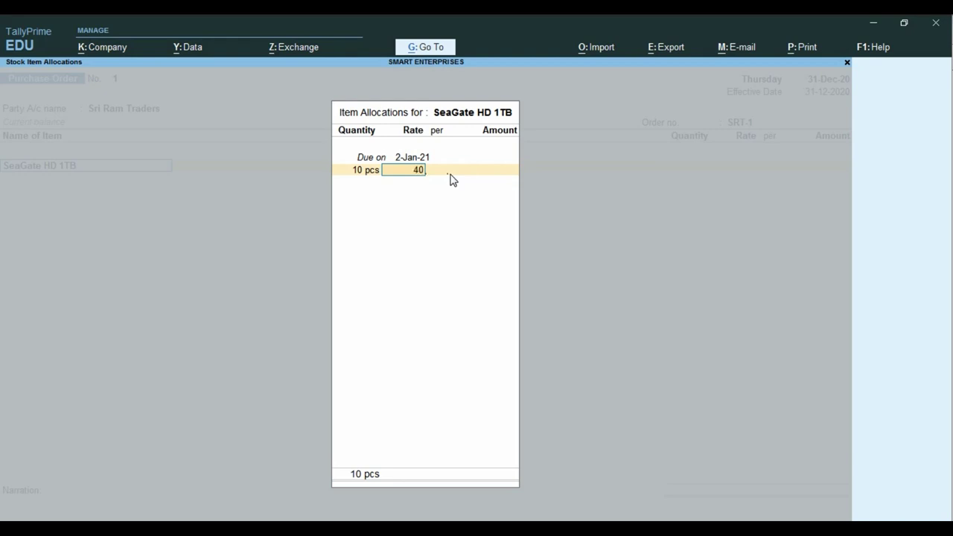
Accept the SeaGate HD 1TB allocation per pcs without adding another due date
key("Return")
key("Return")
key("Return")
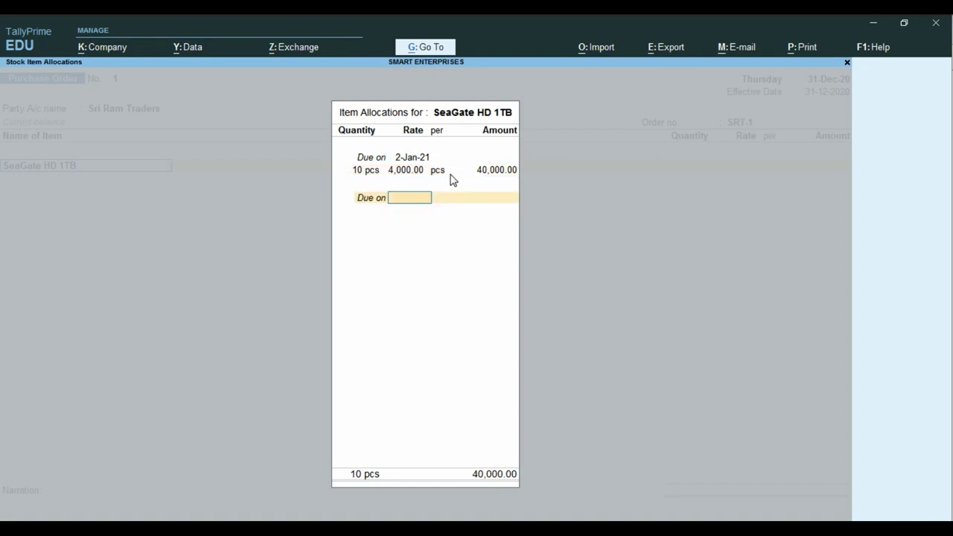
key("Return")
key("Return")
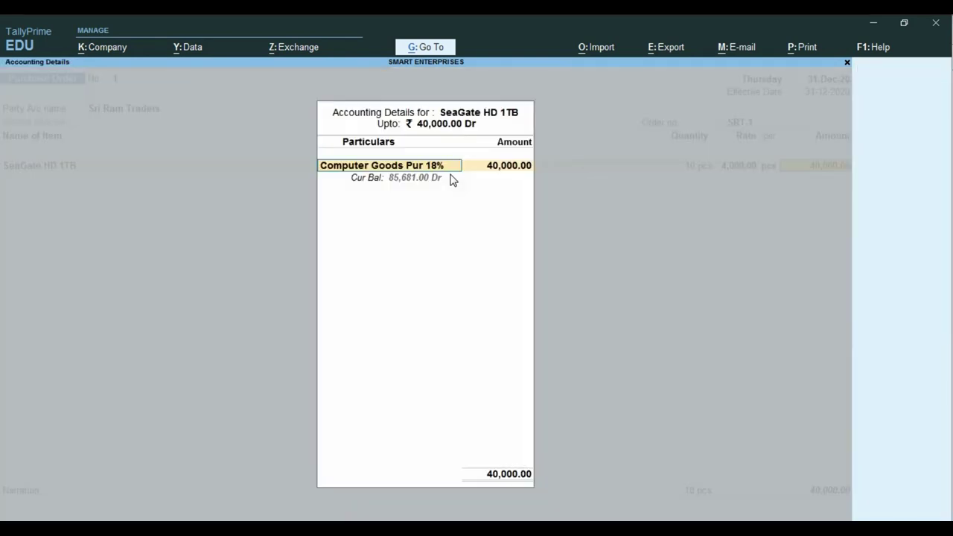
Keep Computer Goods Pur 18% as the accounting ledger, leave the narration blank and save the purchase order
key("Return")
key("Return")
key("Return")
key("Return")
key("Return")
key("Return")
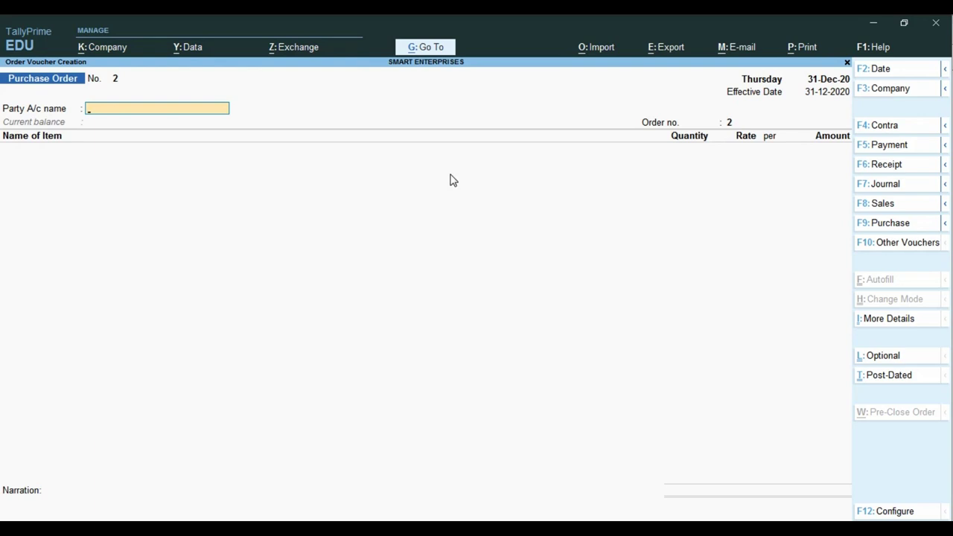
Leave order entry, return to the Gateway of Tally and open the Stock Summary report
key("Escape")
key("Return")
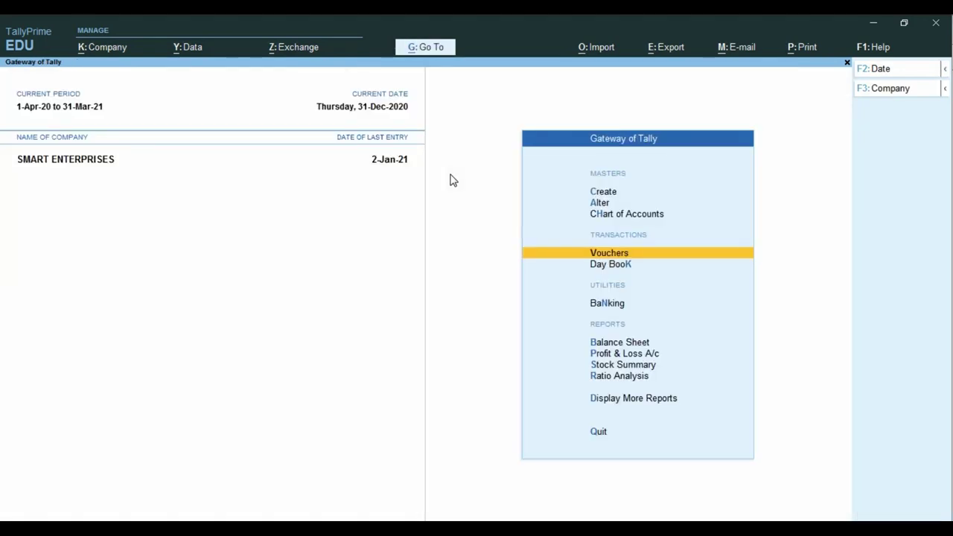
key("Down")
key("Down")
key("Down")
key("Down")
key("Down")
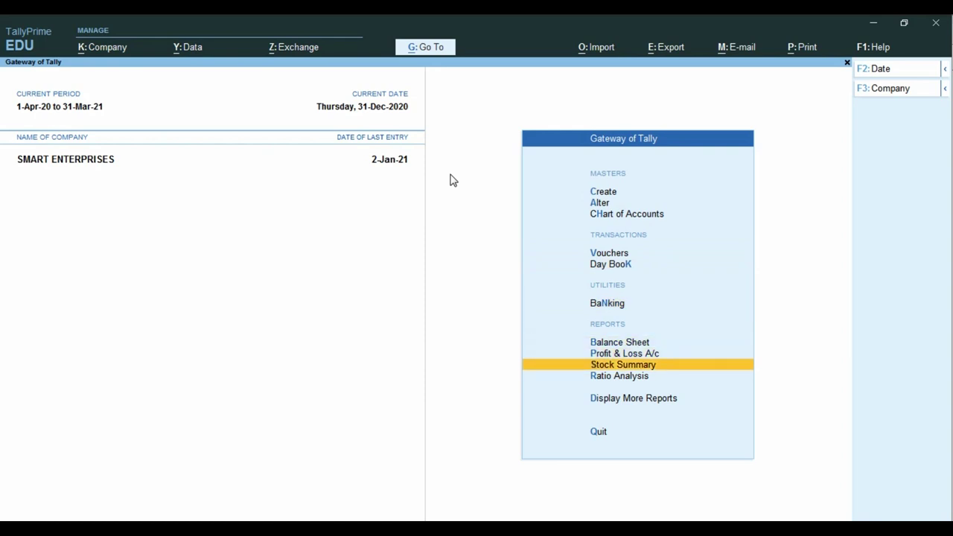
key("Return")
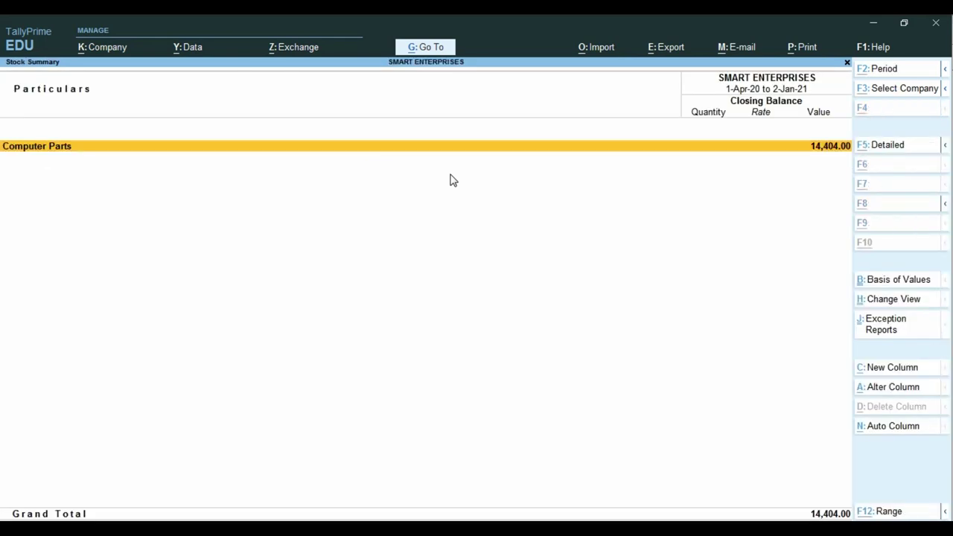
Examine the closing quantities of the Computer Parts items, especially SeaGate HD 1TB, and close the stock report
key("Return")
key("Down")
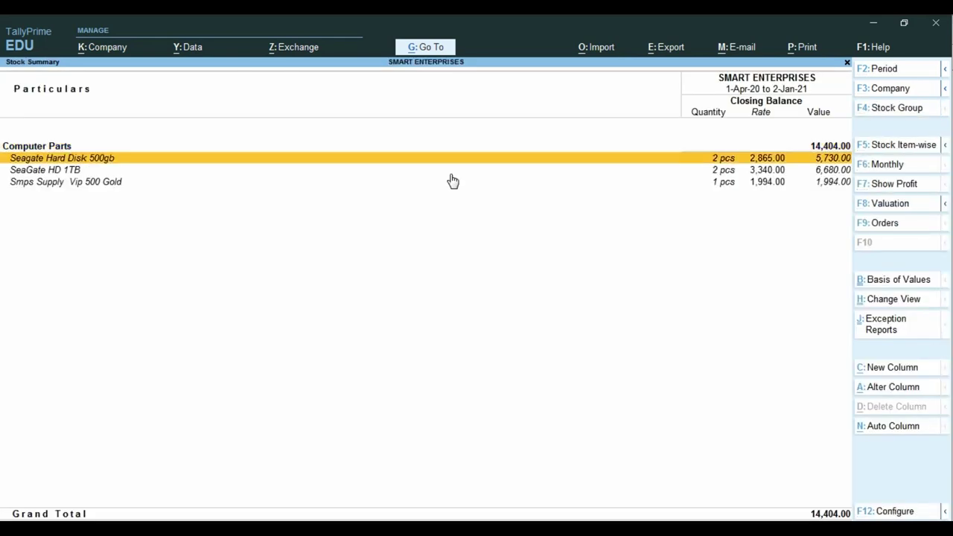
key("Down")
key("Down")
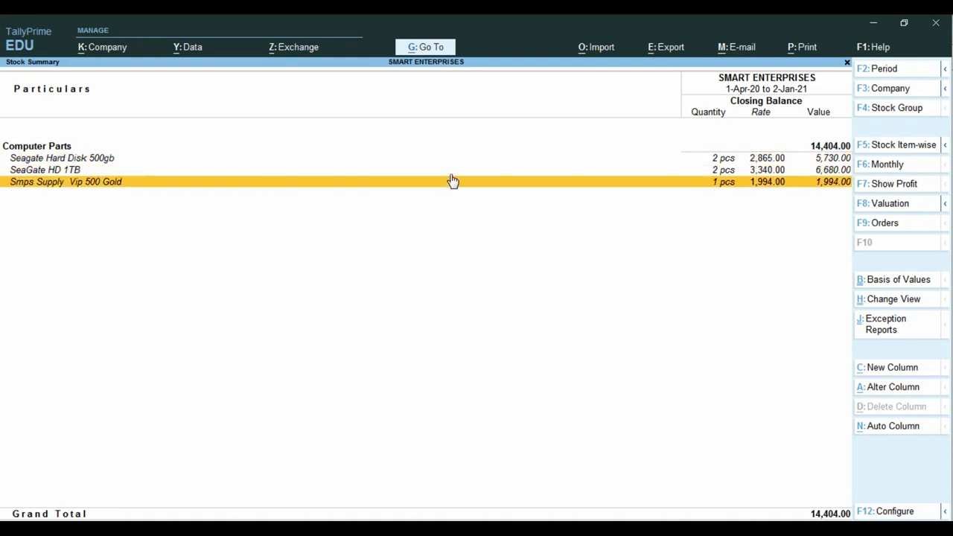
left_click(716, 168)
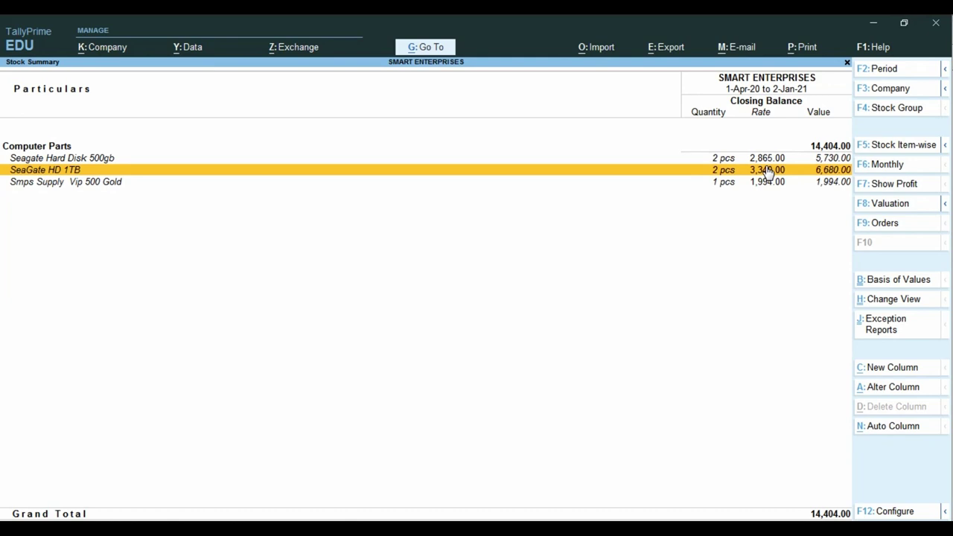
key("Escape")
key("Escape")
key("n")
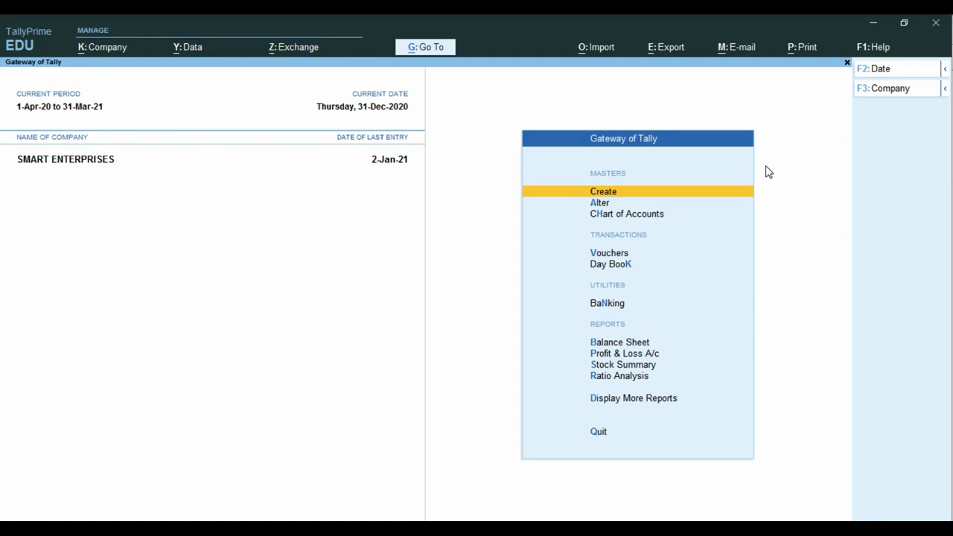
Open voucher entry from the Gateway of Tally
key("Down")
key("Down")
key("Down")
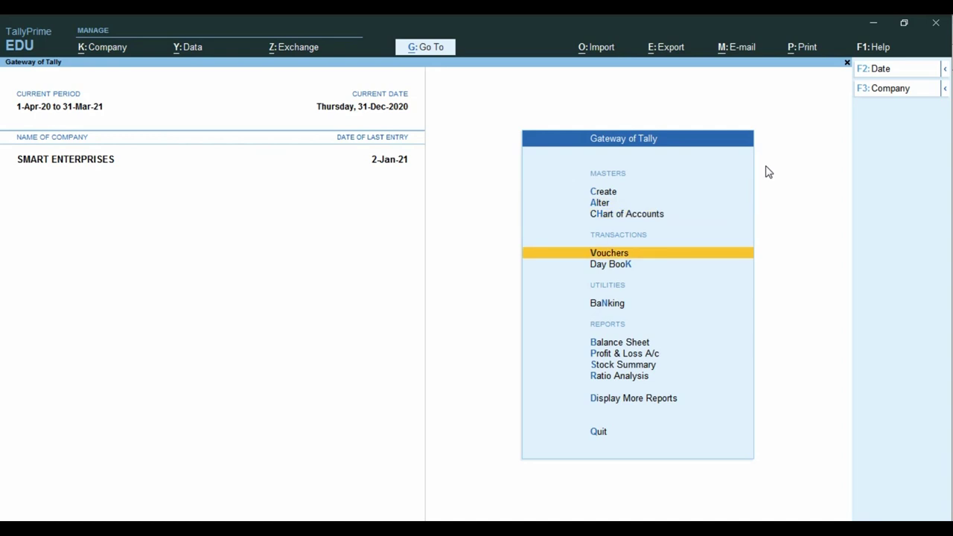
key("Return")
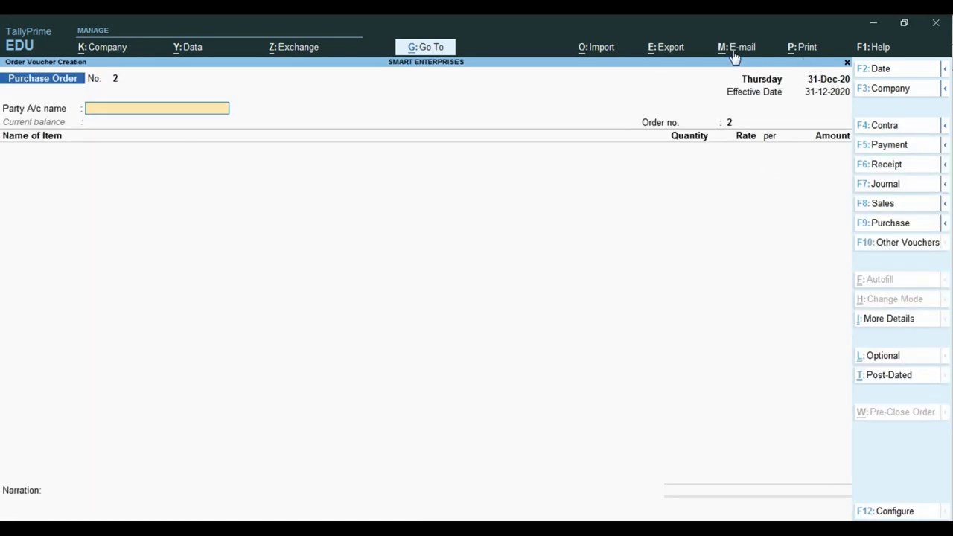
Change the voucher type from Purchase Order to Receipt Note under Inventory Vouchers
key("ctrl")
left_click(908, 246)
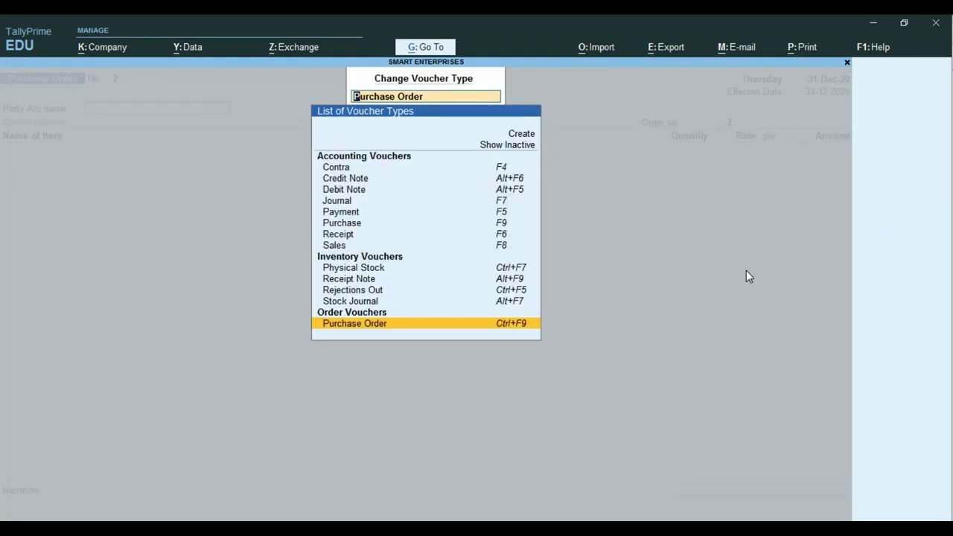
key("Up")
key("Up")
key("Up")
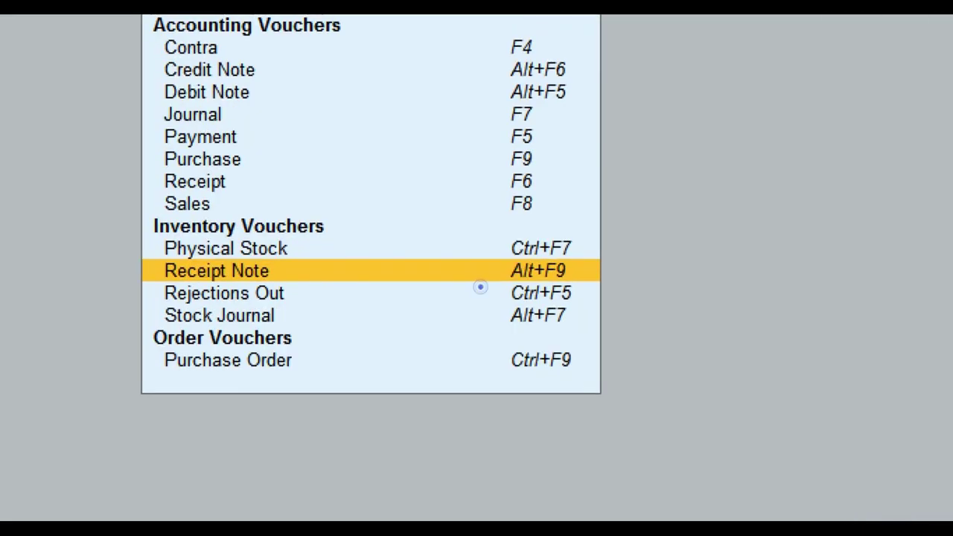
mouse_move(498, 256)
left_mouse_down()
mouse_move(523, 278)
mouse_move(619, 279)
left_mouse_up()
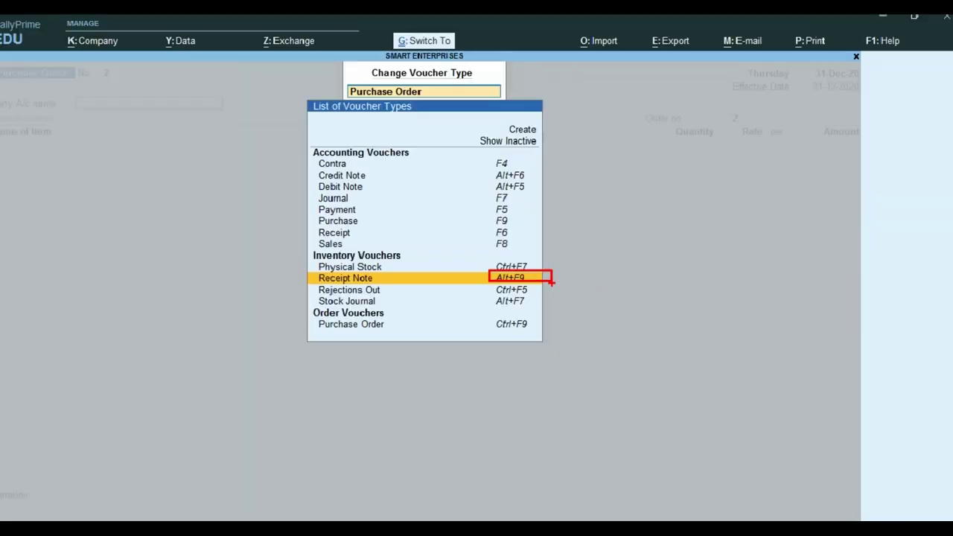
key("Up")
key("Down")
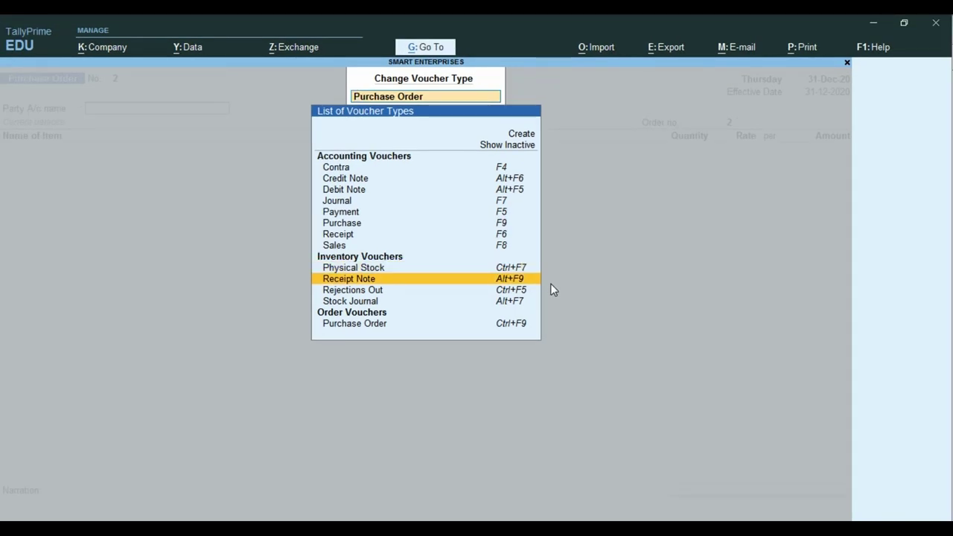
key("Return")
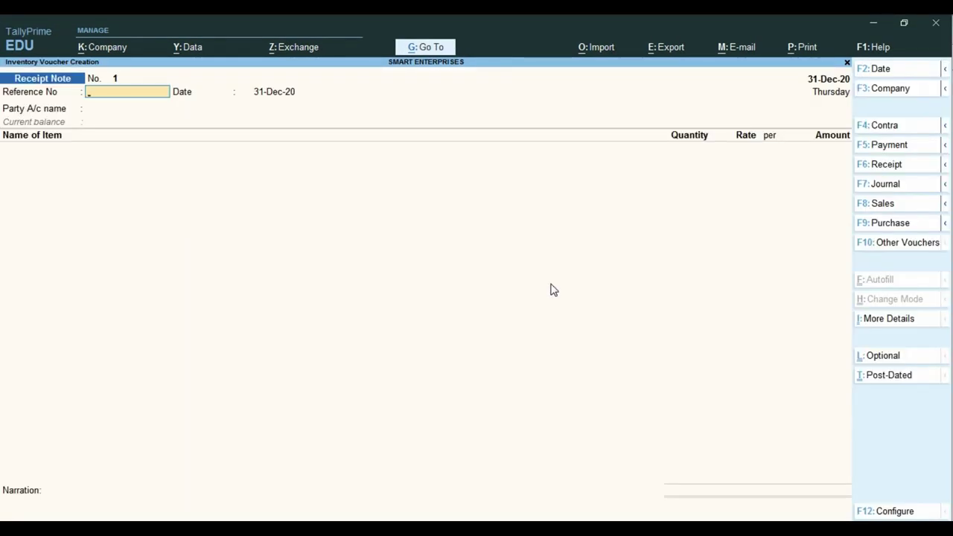
Enter the purchase order's number as the Receipt Note's reference and set both the voucher date and reference date to 2-Jan-21
key("ctrl")
type("SRT-1")
key("F2")
type("2.1")
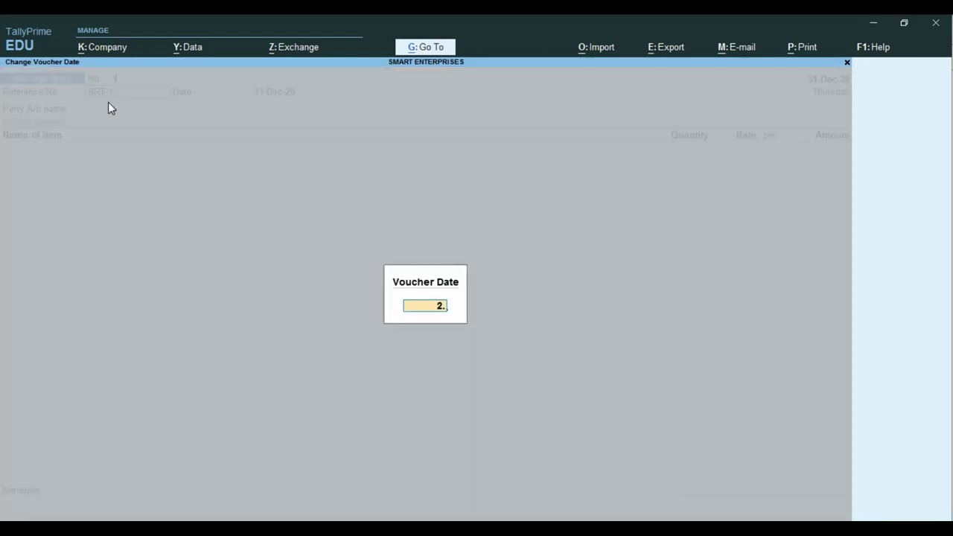
key("Return")
key("Return")
type("2.1")
key("Return")
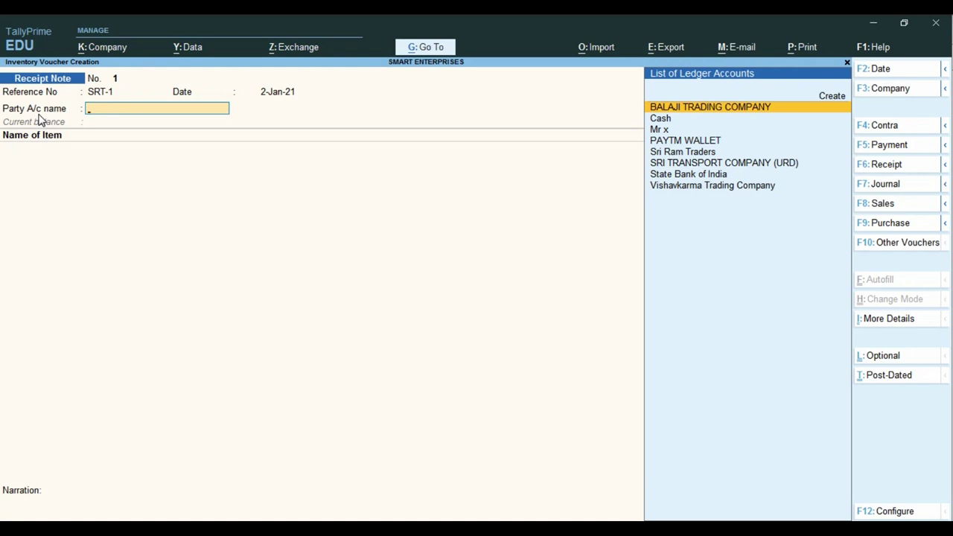
Choose Sri Ram Traders as the party account and link its purchase order dated 31-Dec-20 as the only order
key("Down")
key("Down")
key("Down")
key("Down")
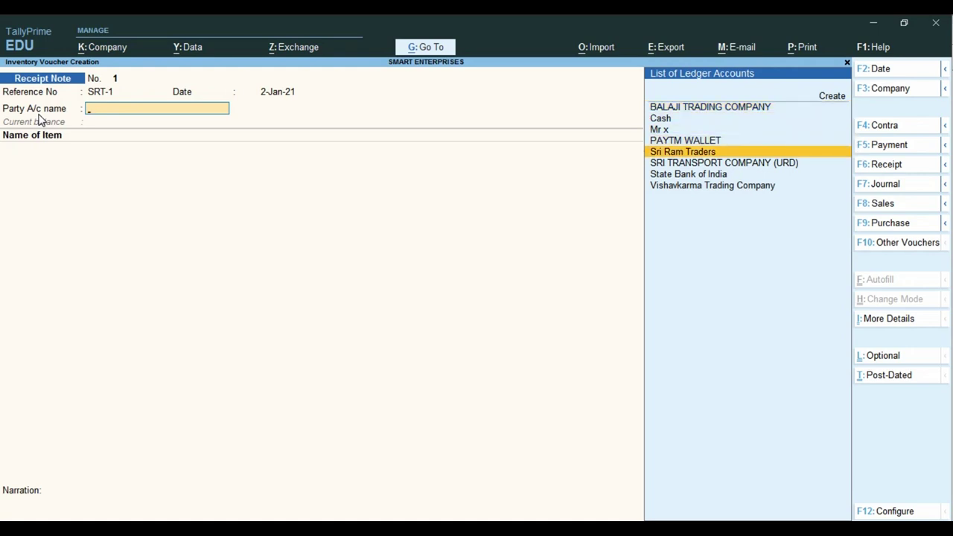
key("Return")
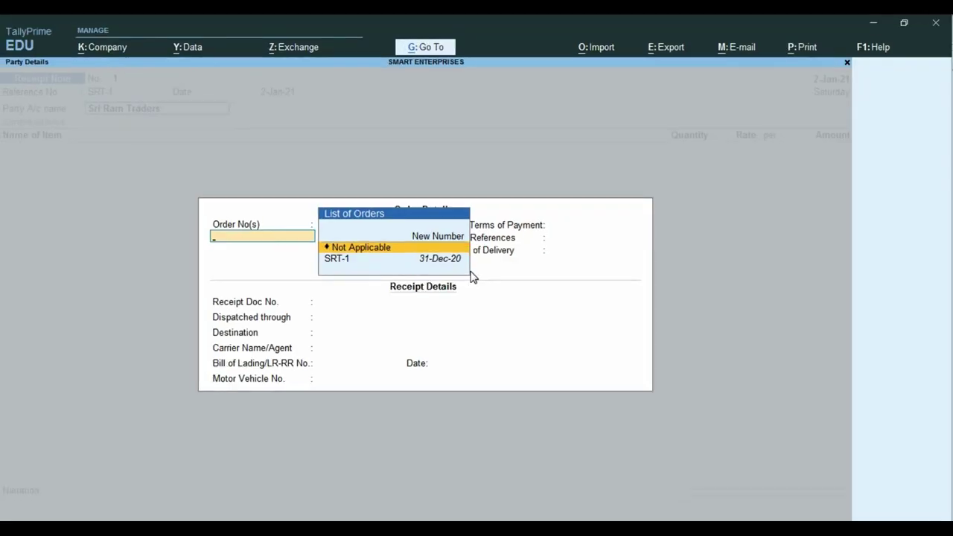
key("Down")
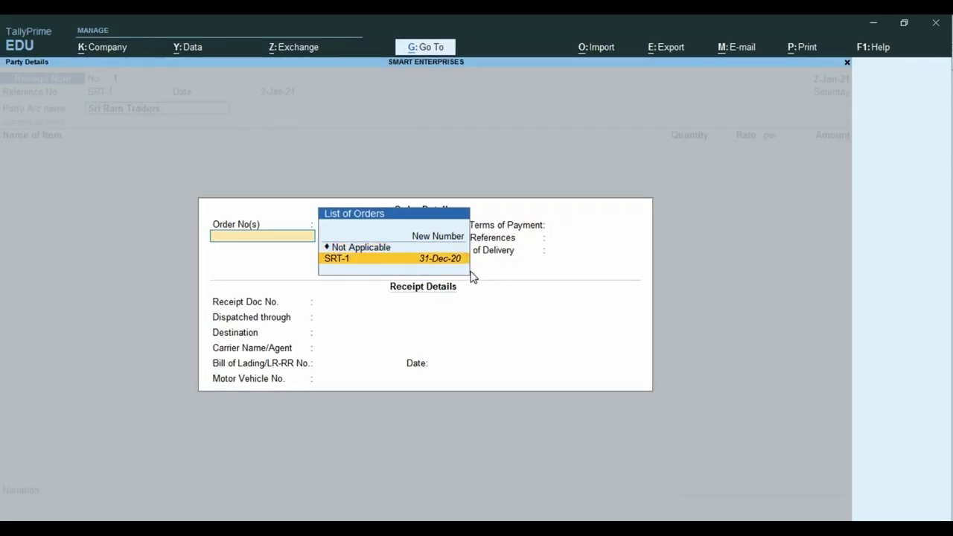
key("Return")
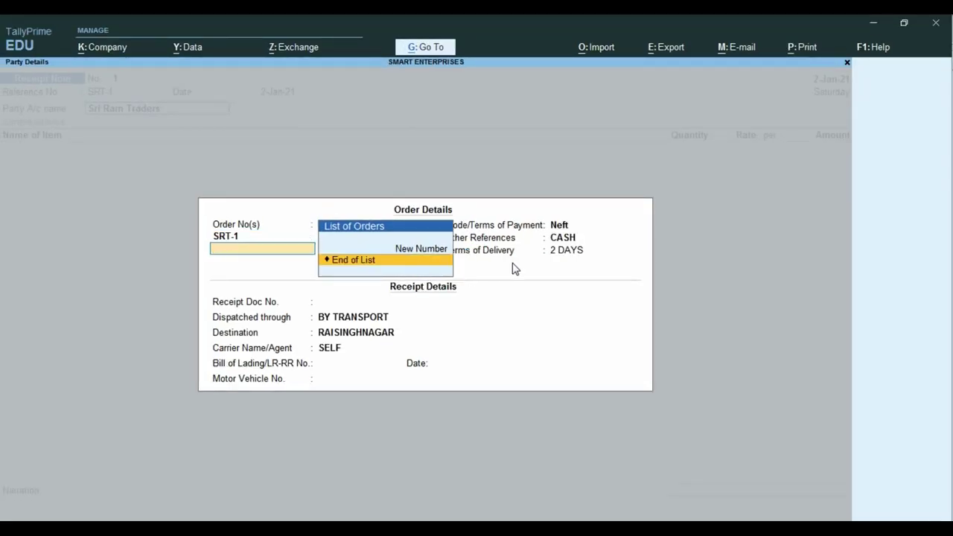
key("Return")
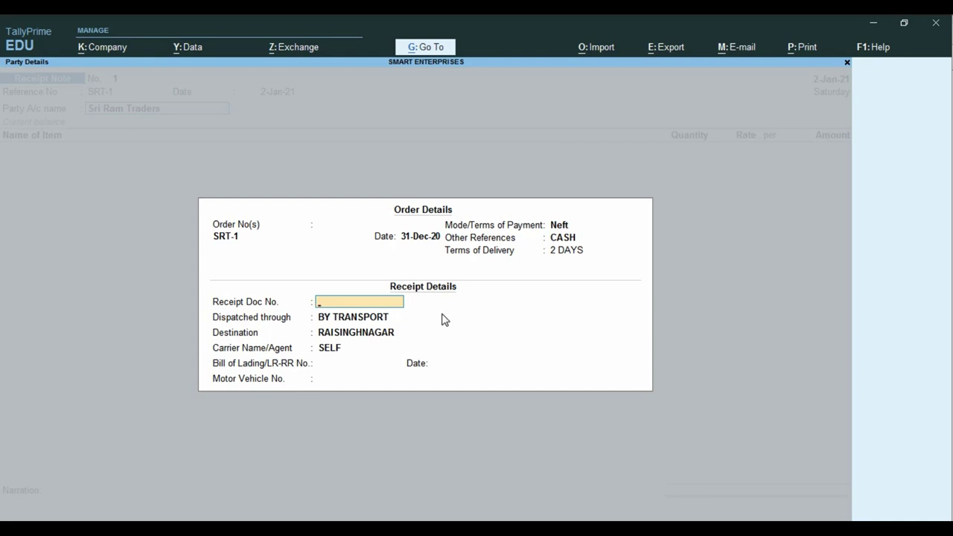
Enter receipt document number 100 and the motor vehicle number, keeping the dispatch details and leaving the bill of lading blank
type("100")
key("Return")
key("Return")
key("Return")
key("Return")
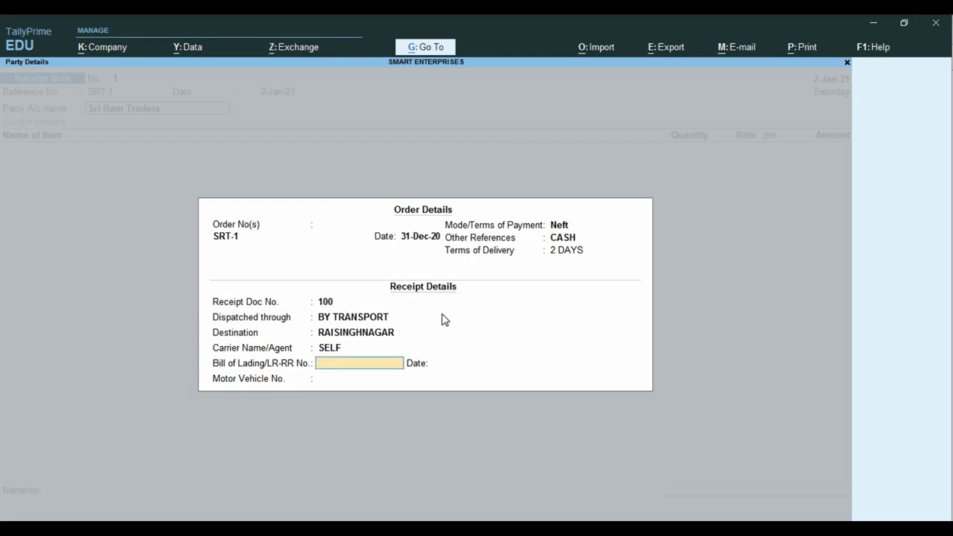
key("Return")
key("Return")
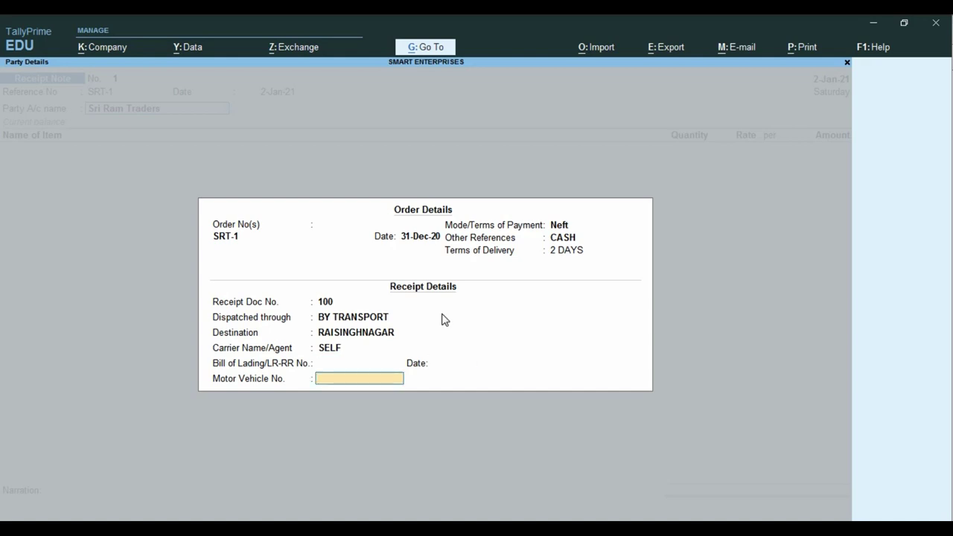
type("RJ13GA1234")
key("Return")
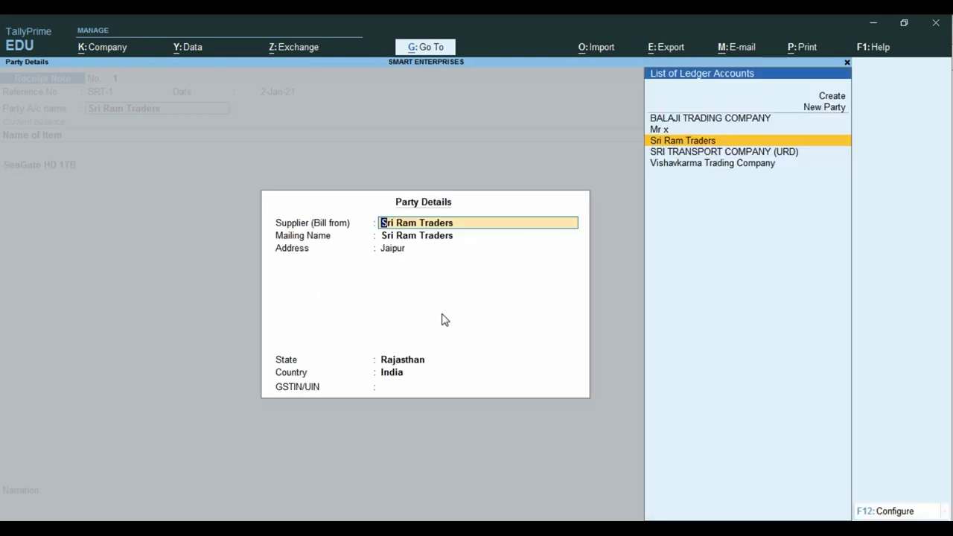
Accept the supplier details for Sri Ram Traders without changes
key("Return")
key("Return")
key("Return")
key("Return")
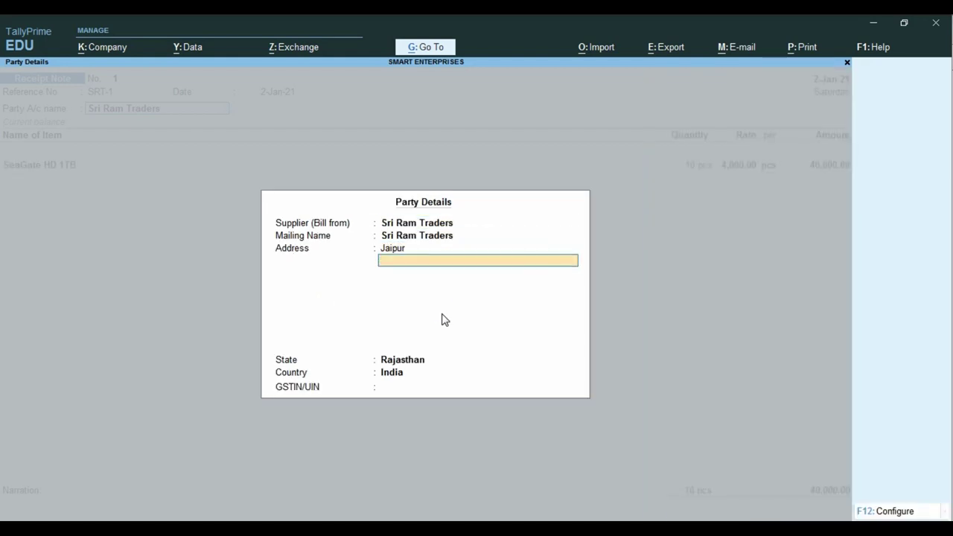
key("Return")
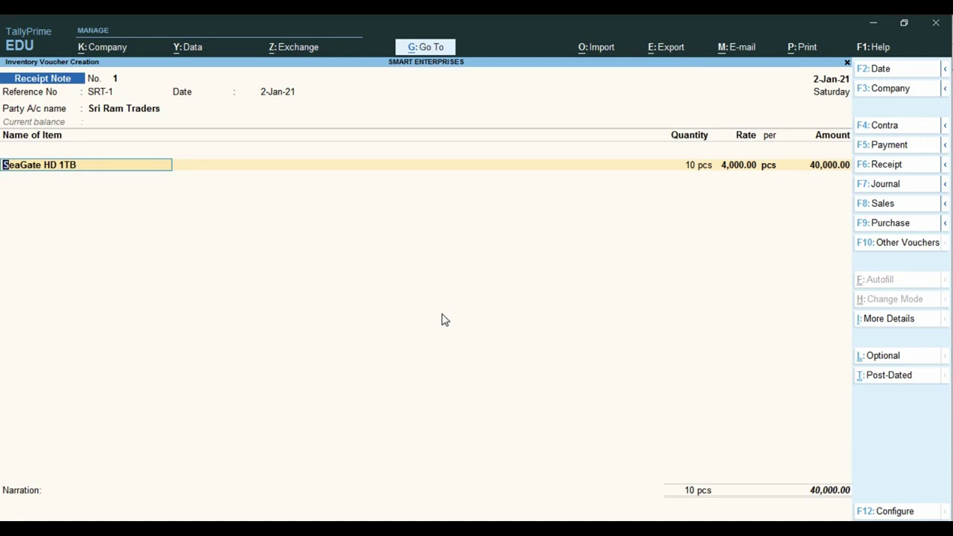
Allocate SeaGate HD 1TB to the tracking number matching the reference and to the order due on 2-Jan-21
key("Return")
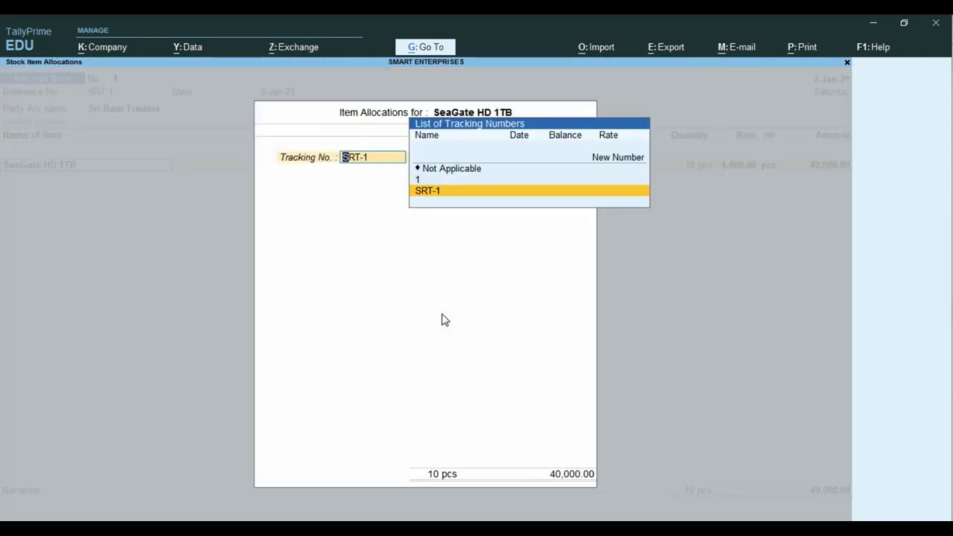
key("Return")
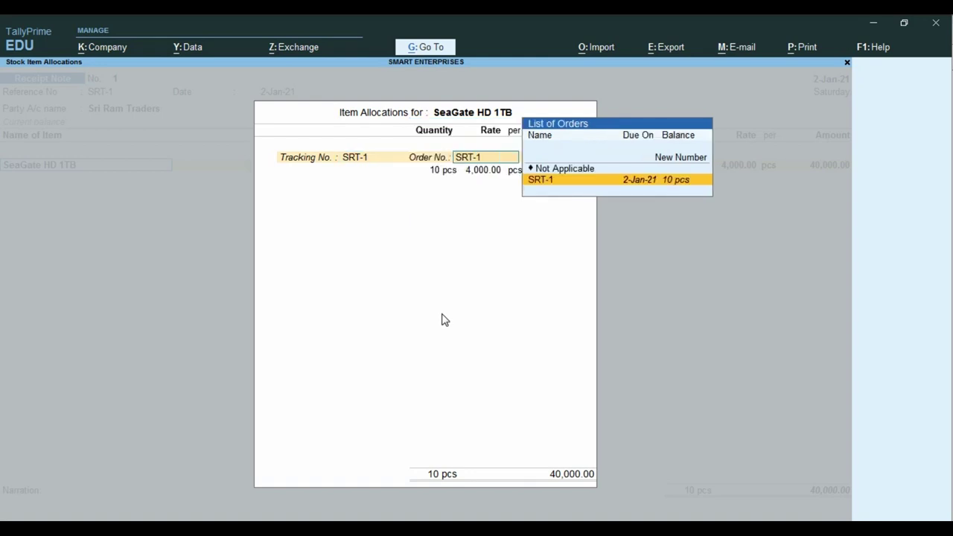
key("Return")
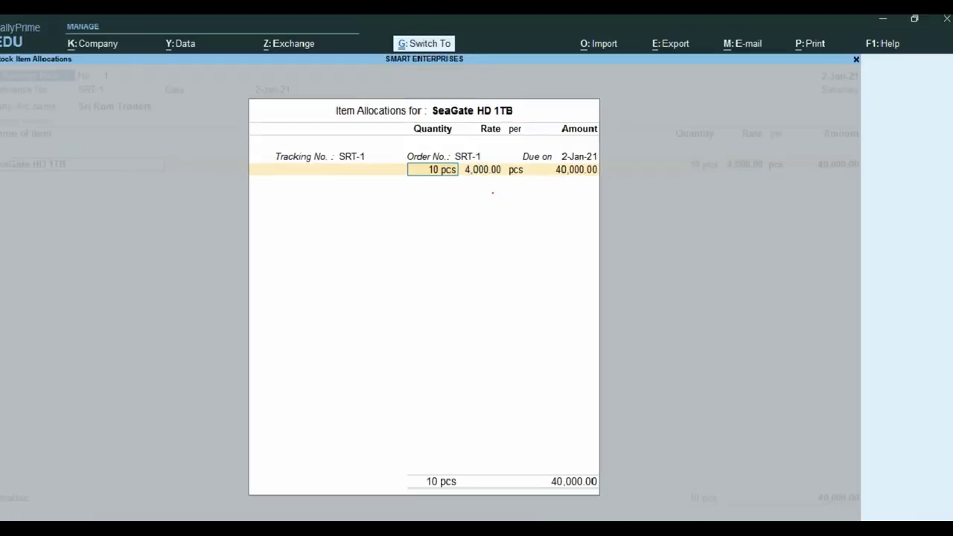
type("8")
key("Return")
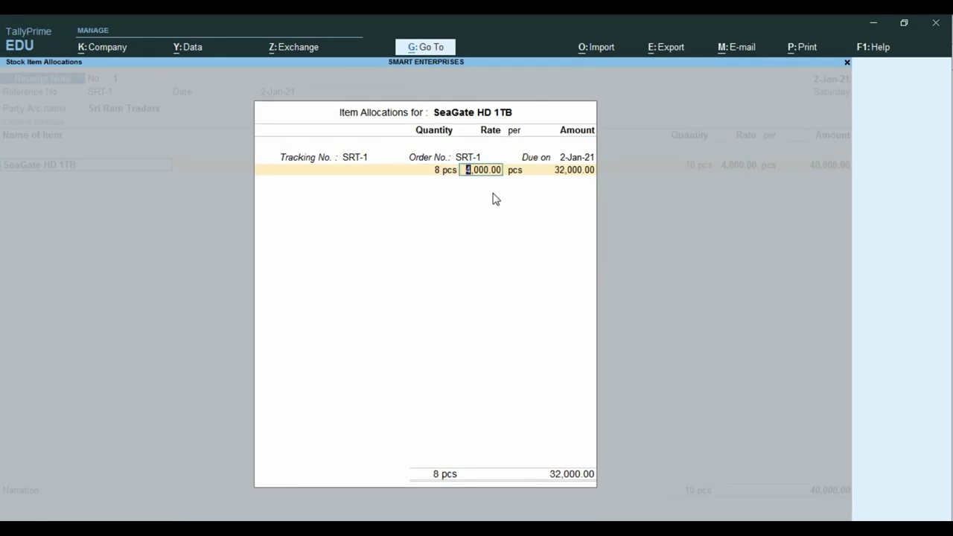
key("BackSpace")
type("10")
Accept the SeaGate HD 1TB allocation of 10 pcs at 4,000.00 per pcs and close the allocations
key("Return")
key("Return")
key("Return")
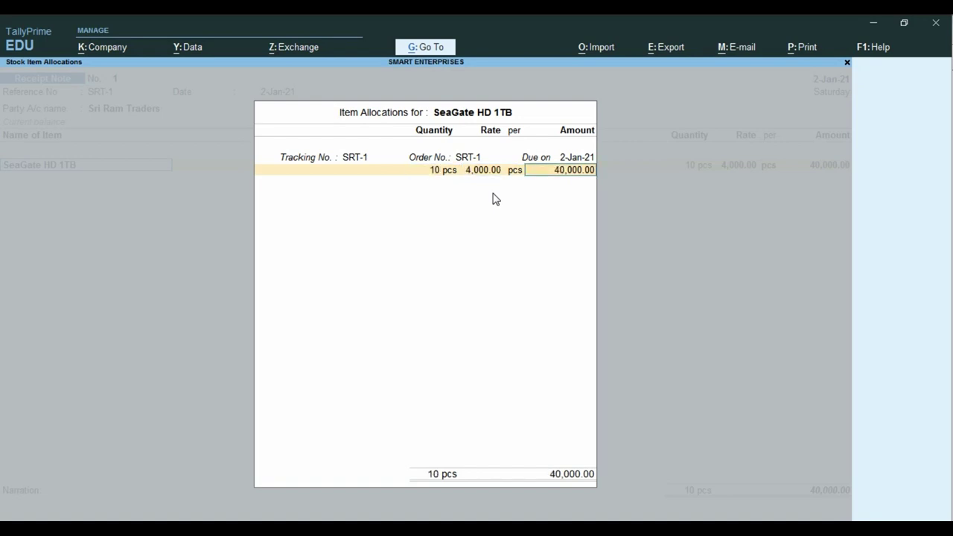
key("Return")
key("Return")
End the item list, leave the narration blank and save the Receipt Note
key("Return")
key("Return")
key("Return")
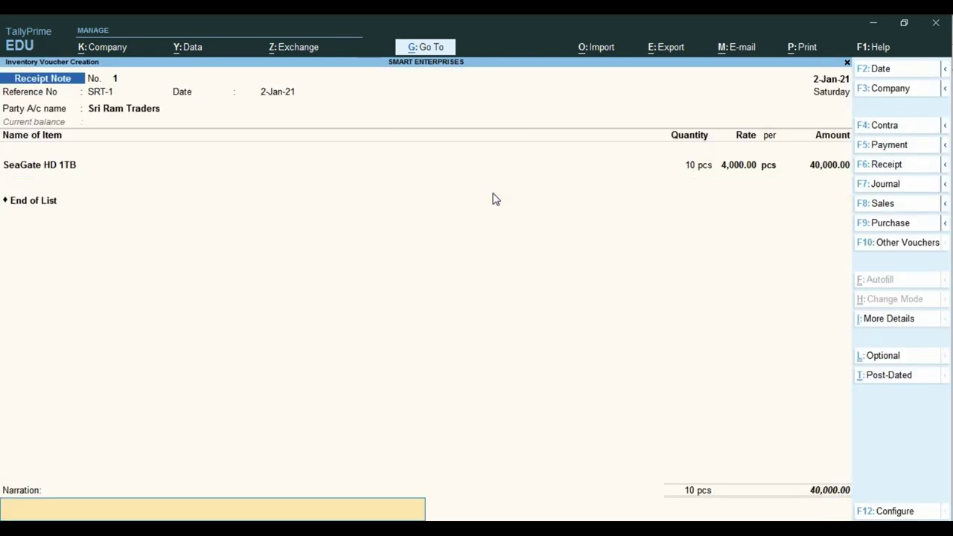
key("Return")
key("Return")
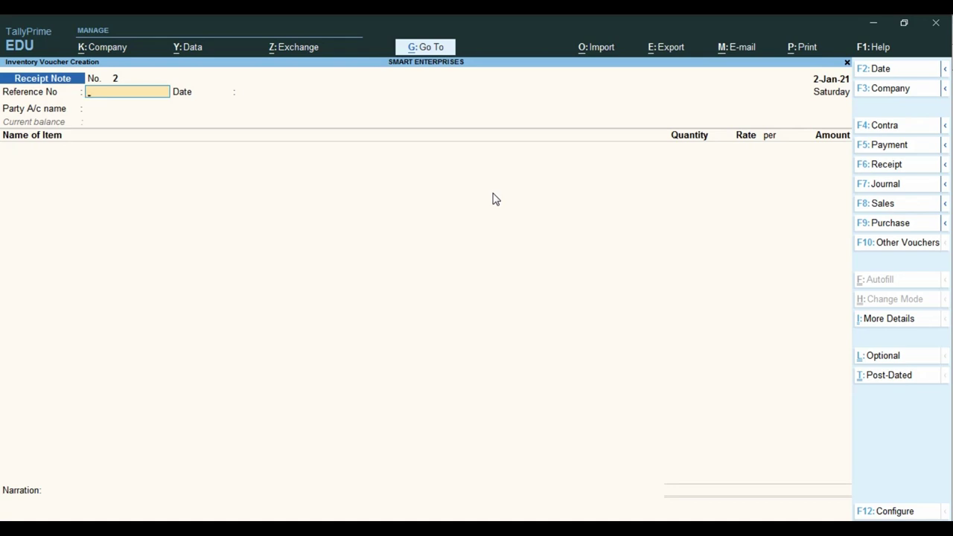
Leave voucher entry, open the Stock Summary report and expand Computer Parts to show its individual items
key("Escape")
key("Down")
key("Down")
key("Down")
key("Down")
key("Down")
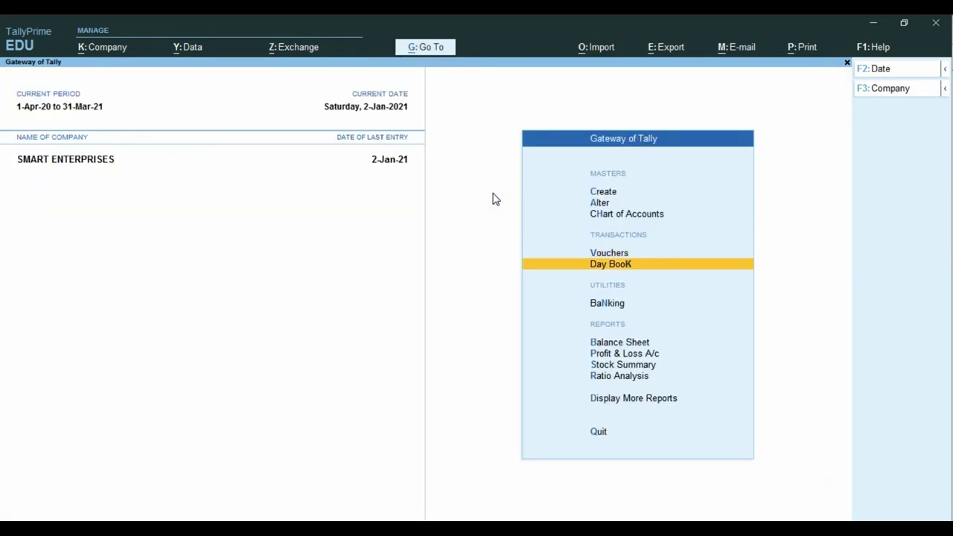
key("Return")
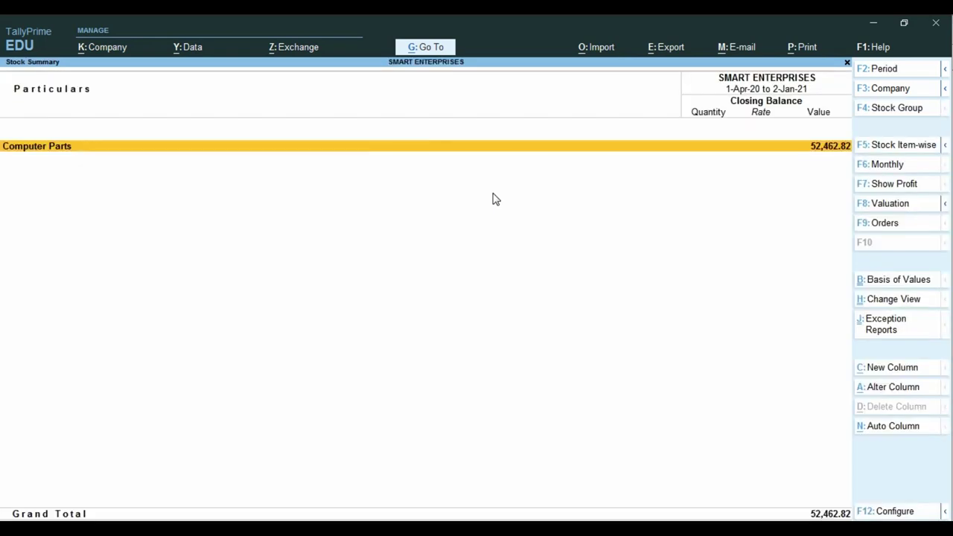
key("alt+F5")
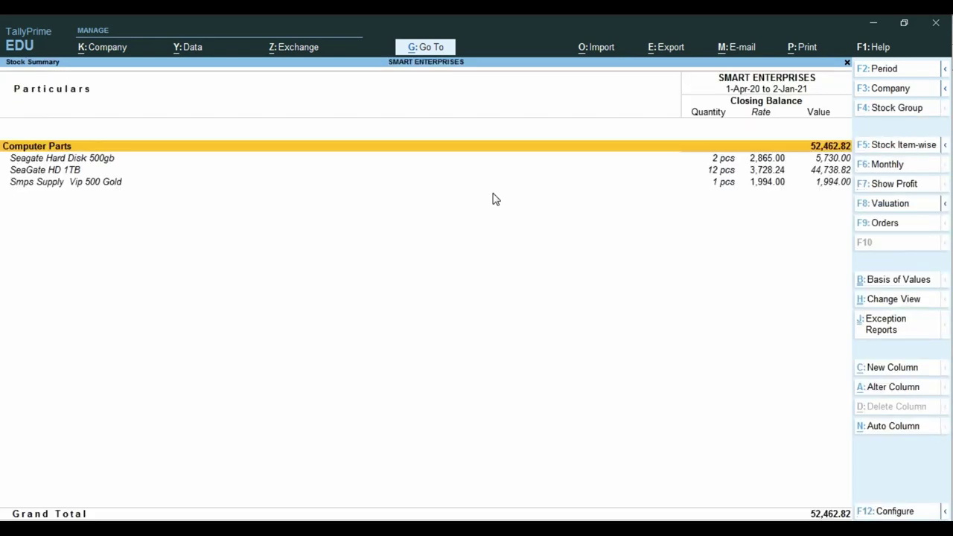
Check the closing quantity of SeaGate HD 1TB and drill down to its January stock vouchers
key("Down")
key("Down")
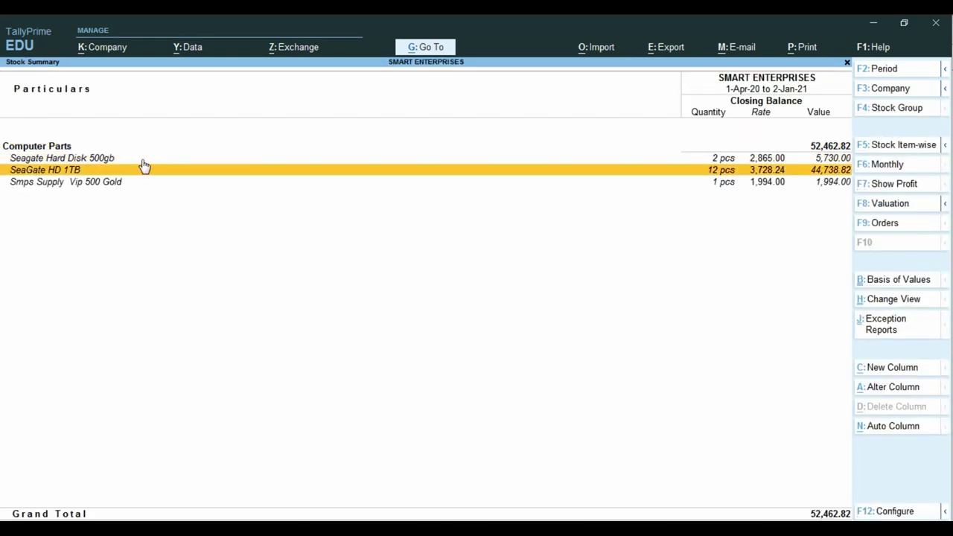
key("ctrl")
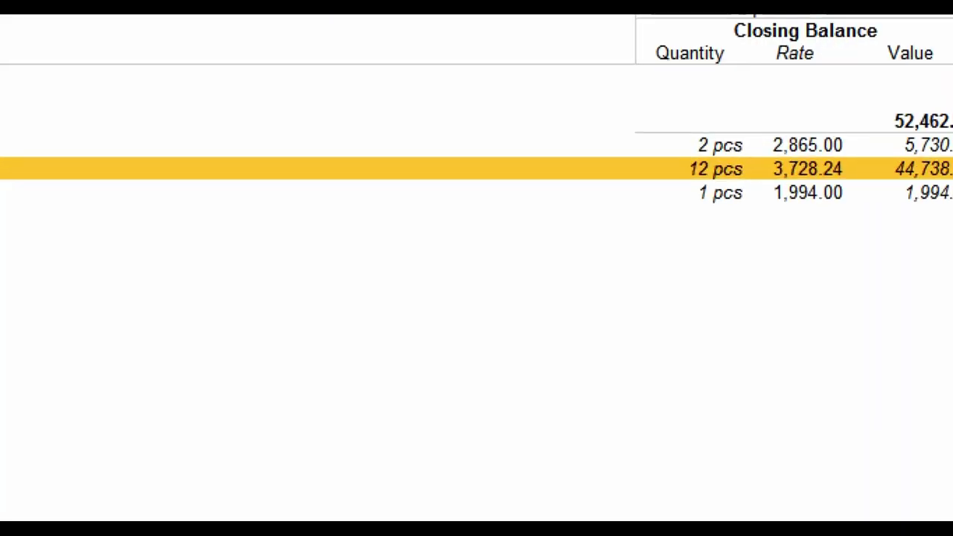
left_click(726, 169)
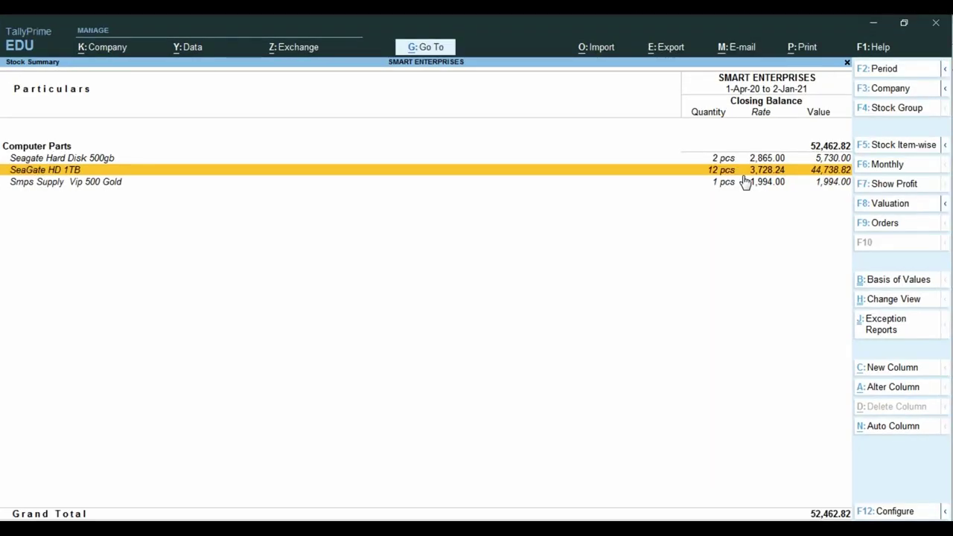
key("Return")
key("Return")
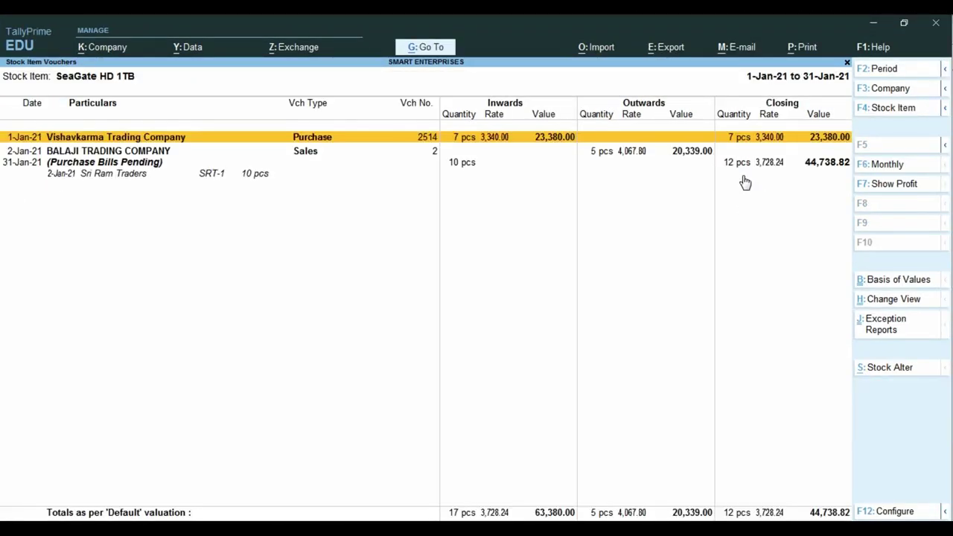
Examine the Purchase Bills Pending entry for Sri Ram Traders and return to the SeaGate HD 1TB stock vouchers
key("ctrl")
key("Down")
key("Down")
key("Return")
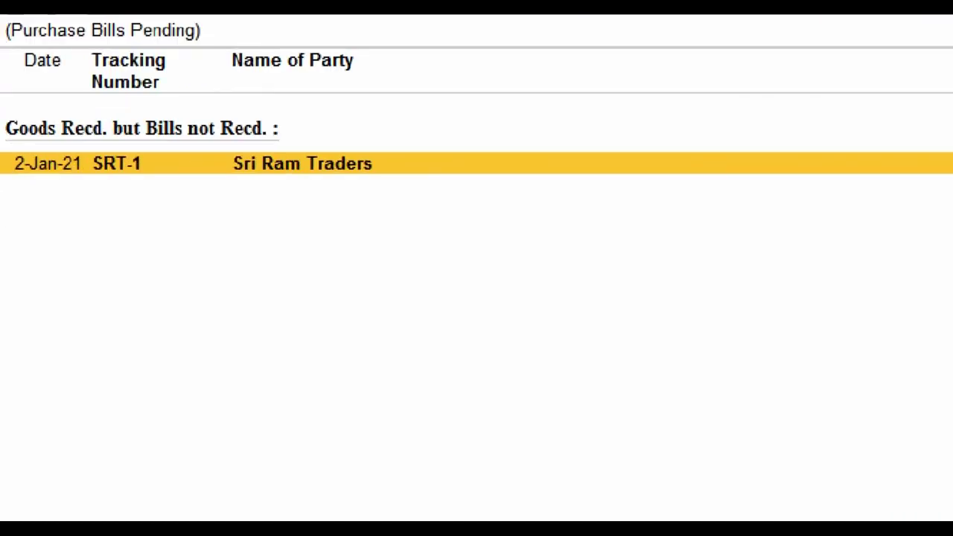
left_click_drag(3, 146, 49, 174)
left_click_drag(51, 177, 100, 186)
key("Escape")
key("Escape")
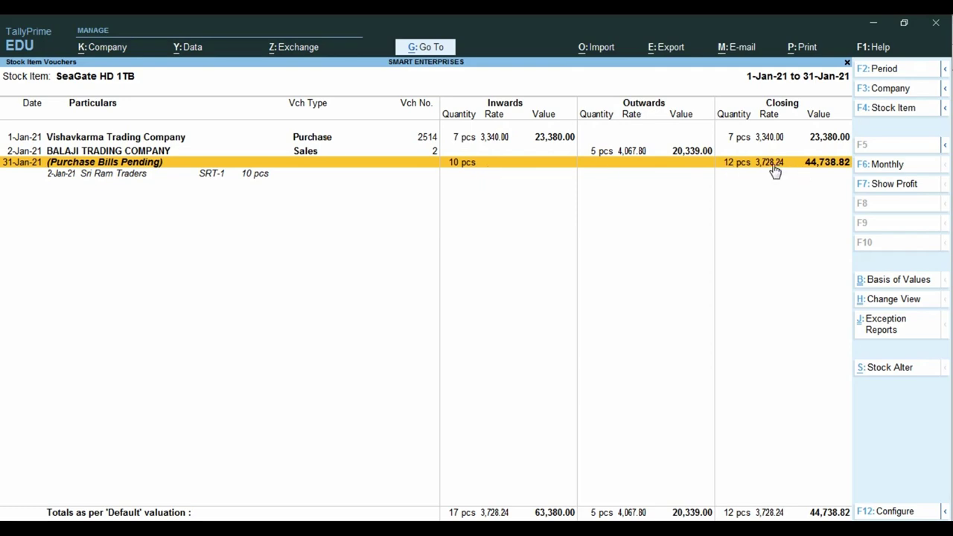
Check the closing quantity of SeaGate HD 1TB in its stock vouchers and return to the Gateway of Tally
key("ctrl")
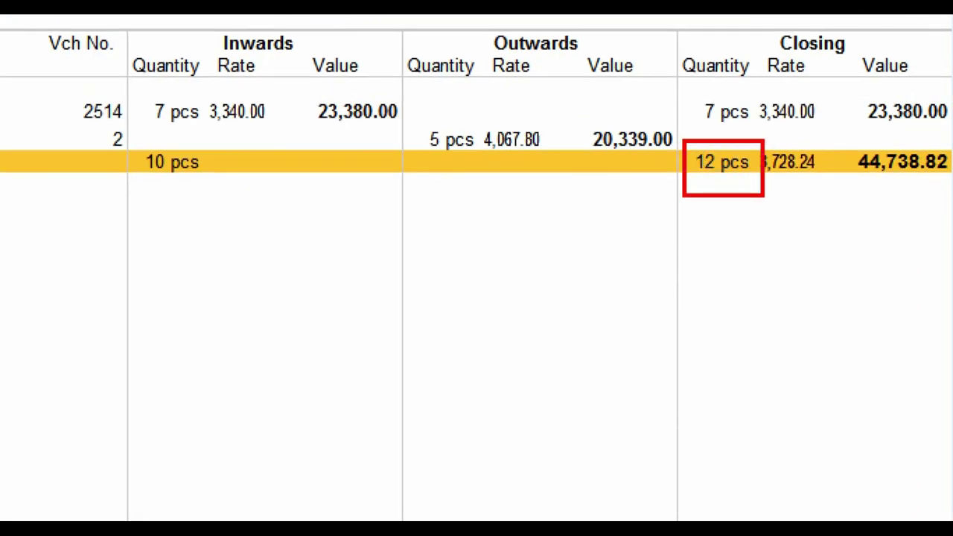
key("Escape")
key("Escape")
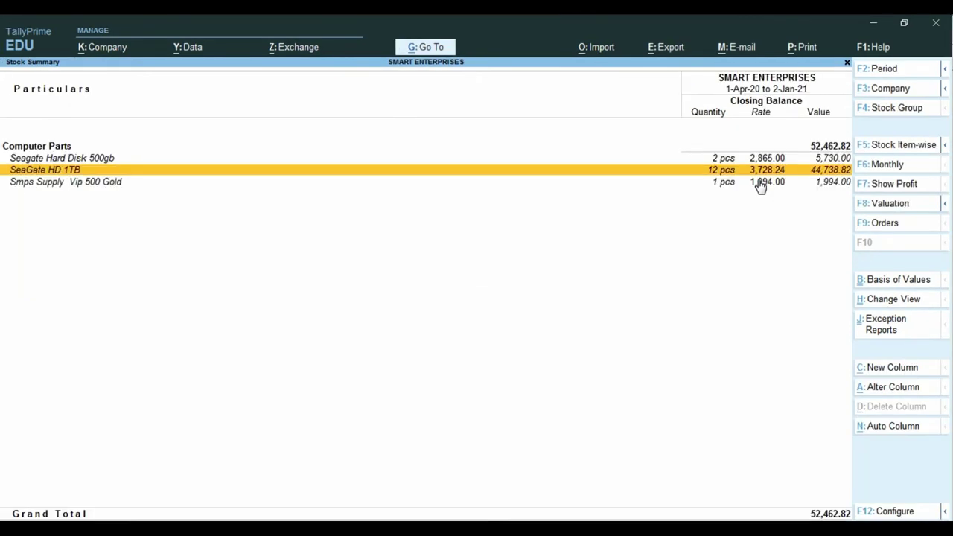
key("Escape")
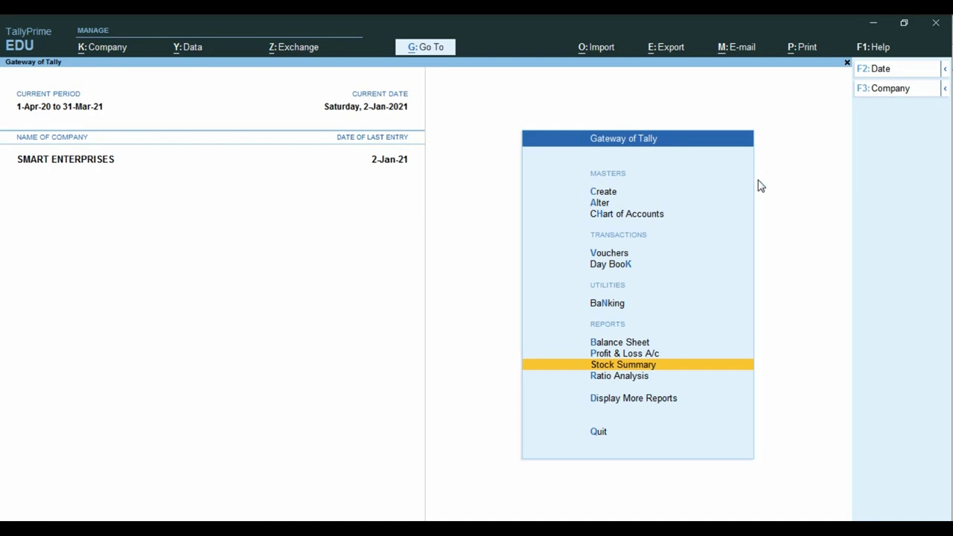
key("Escape")
key("Escape")
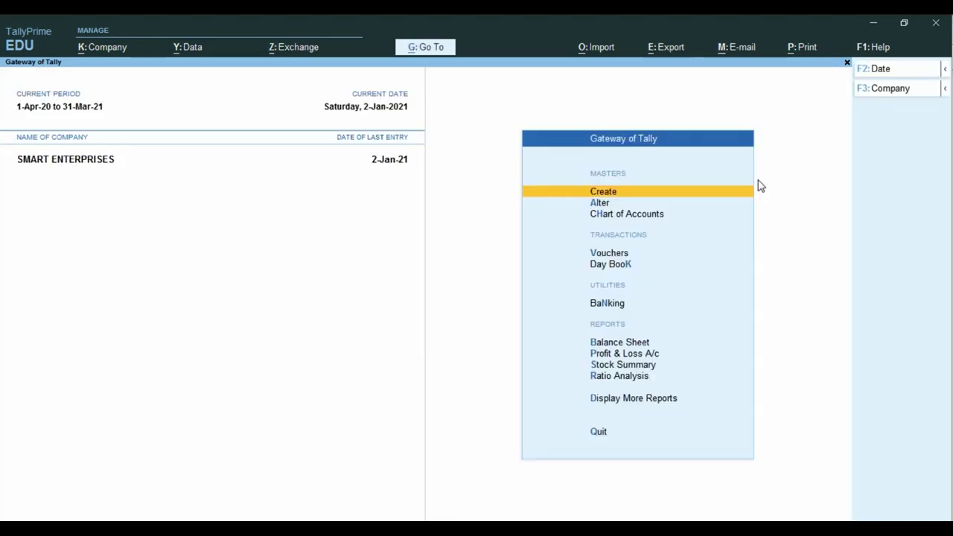
Go to the Statements of Inventory within Display More Reports
key("Down")
key("Down")
key("Down")
key("Down")
key("Down")
key("Down")
key("Down")
key("Down")
key("Down")
key("Down")
key("Return")
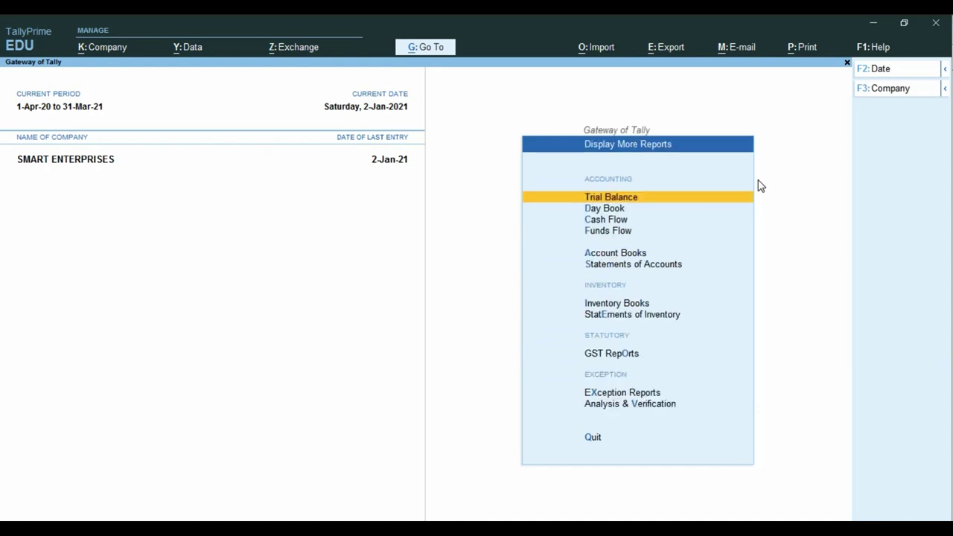
key("Down")
key("Down")
key("Down")
key("Down")
key("Down")
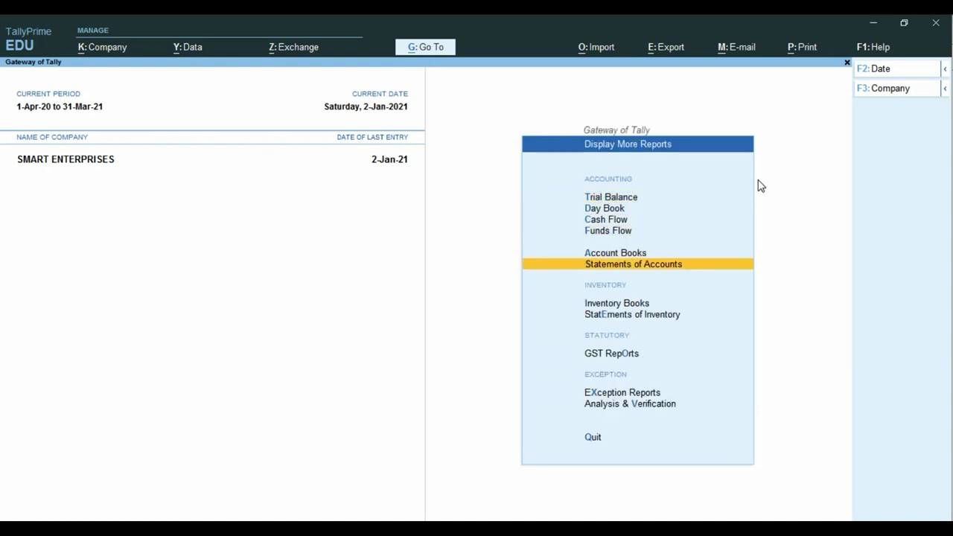
key("Down")
key("Down")
key("Return")
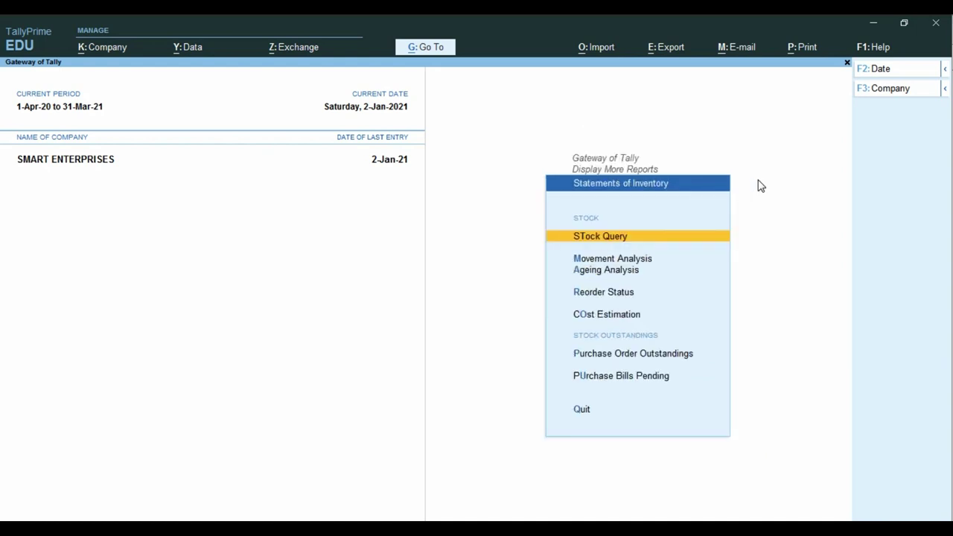
View the Purchase Order Outstandings report for all orders and return to the Gateway of Tally
key("Down")
key("Down")
key("Down")
key("Down")
key("Down")
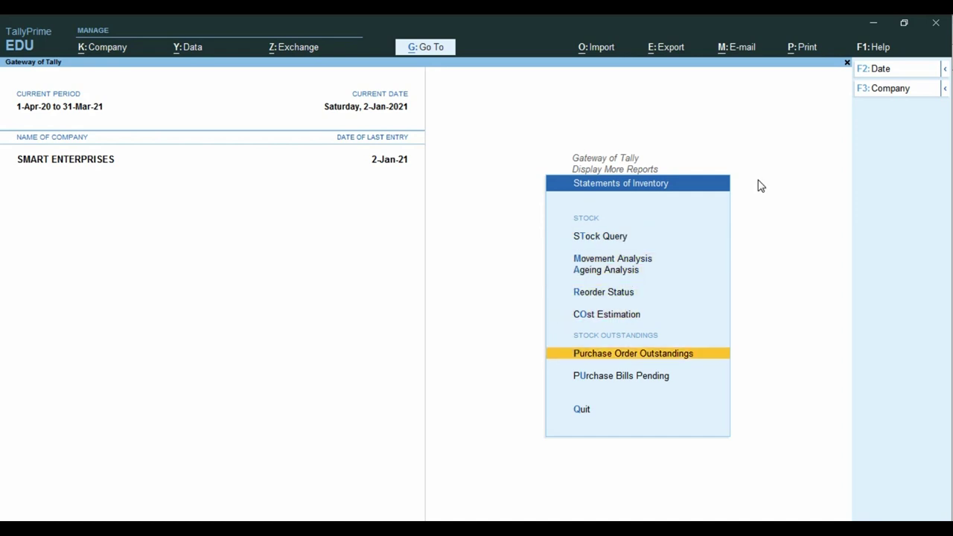
key("Return")
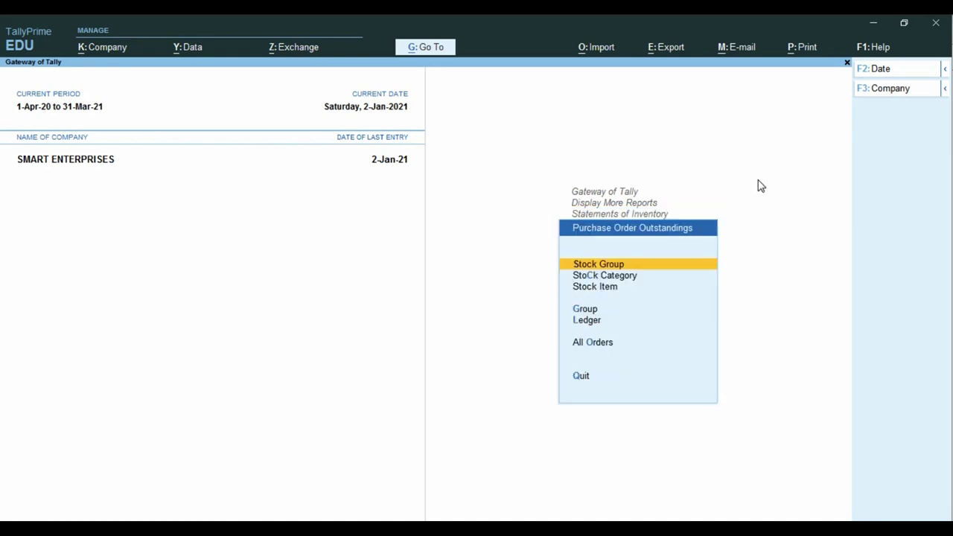
key("Down")
key("Down")
key("Down")
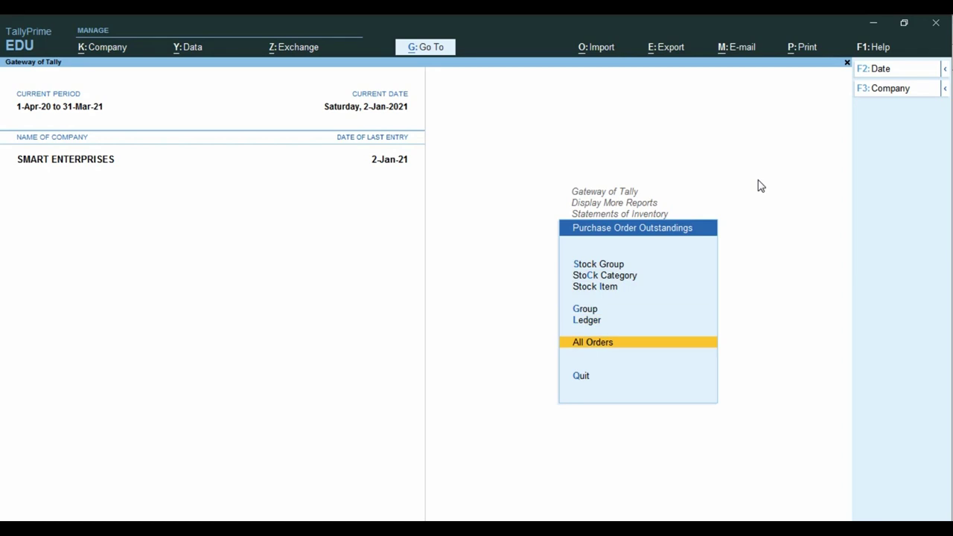
key("Return")
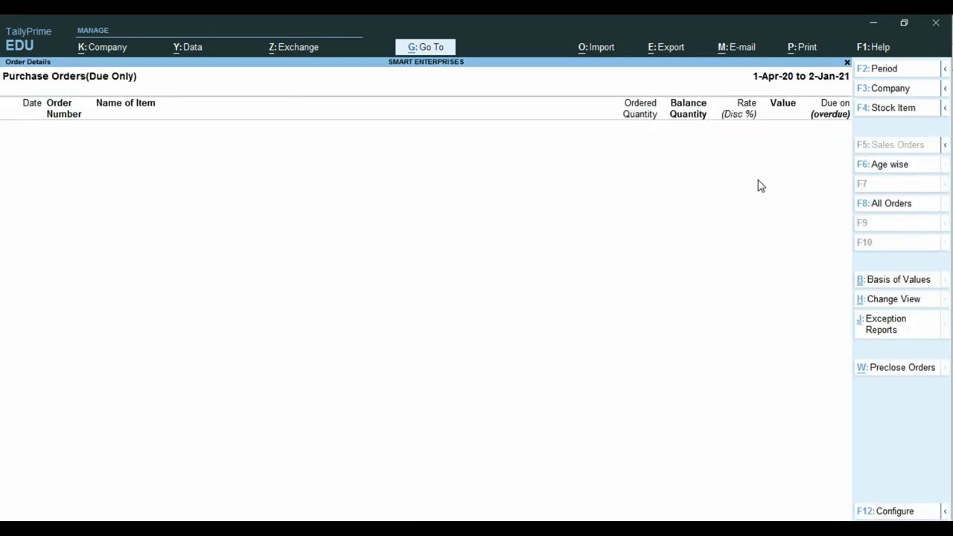
key("F2")
key("Escape")
key("Escape")
key("Escape")
key("Escape")
key("Escape")
Open the 2-Jan-21 Receipt Note for SeaGate HD 1TB from the Day Book for alteration
key("d")
key("d")
key("Down")
key("Down")
key("Down")
key("Down")
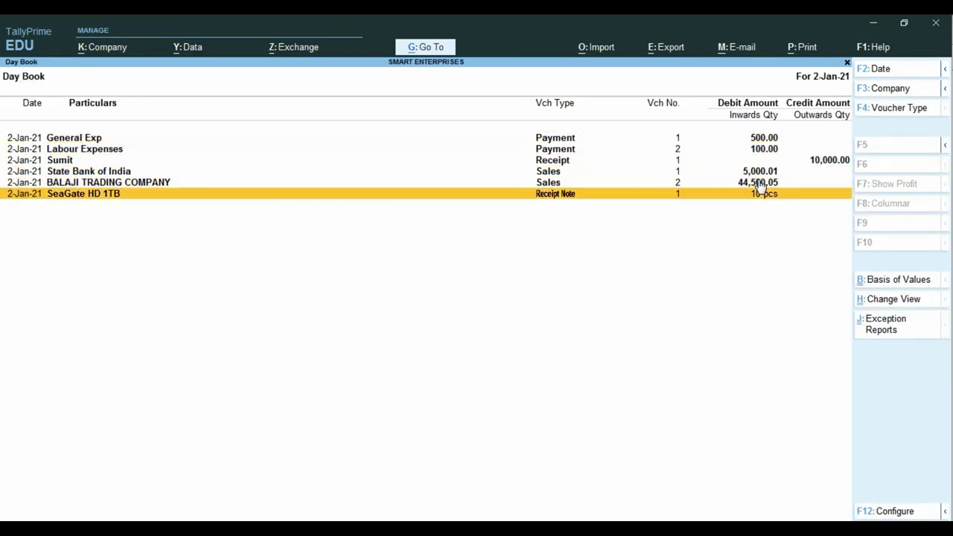
key("Down")
key("Return")
Keep the Receipt Note's existing party, order and receipt details and open the item allocations for SeaGate HD 1TB
key("Return")
key("Return")
key("Return")
key("Return")
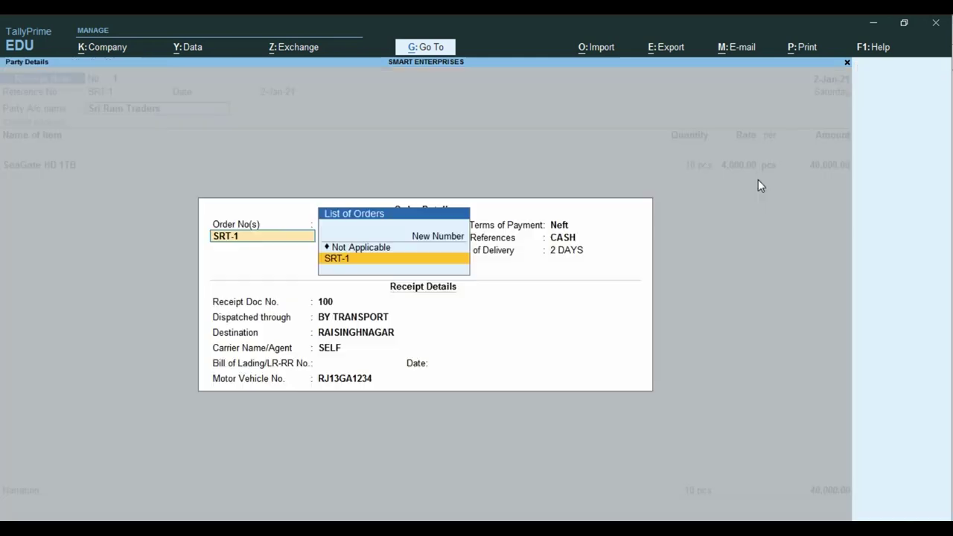
key("Return")
key("Escape")
key("Return")
key("ctrl+a")
key("Return")
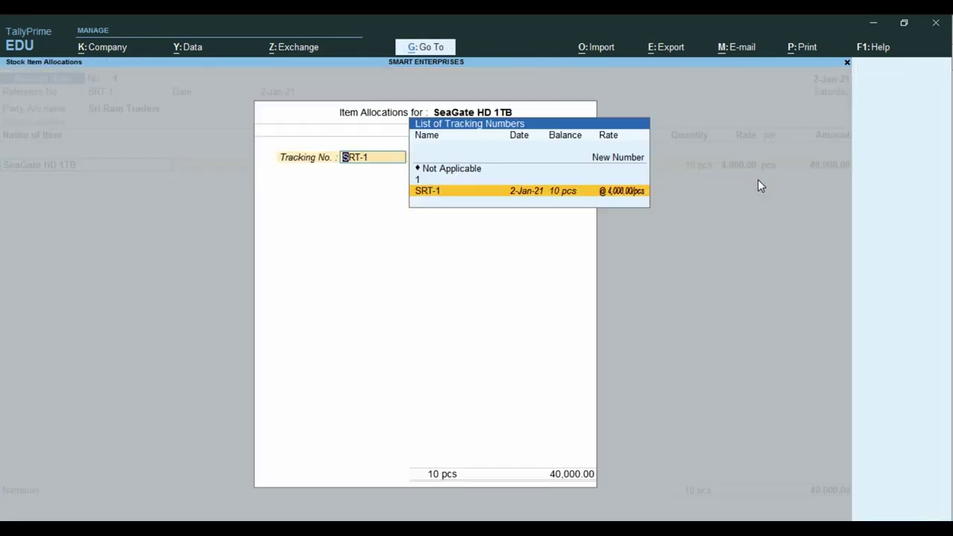
Keep the existing tracking and order numbers and set the allocated quantity of SeaGate HD 1TB to 8 pcs
key("Return")
key("Return")
key("Return")
key("BackSpace")
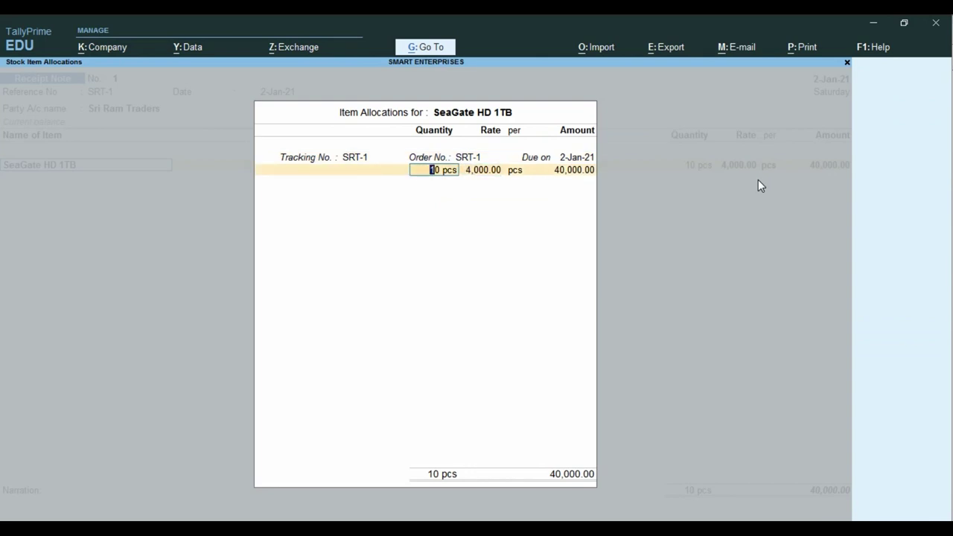
type("8")
key("Return")
key("Return")
key("Return")
key("Return")
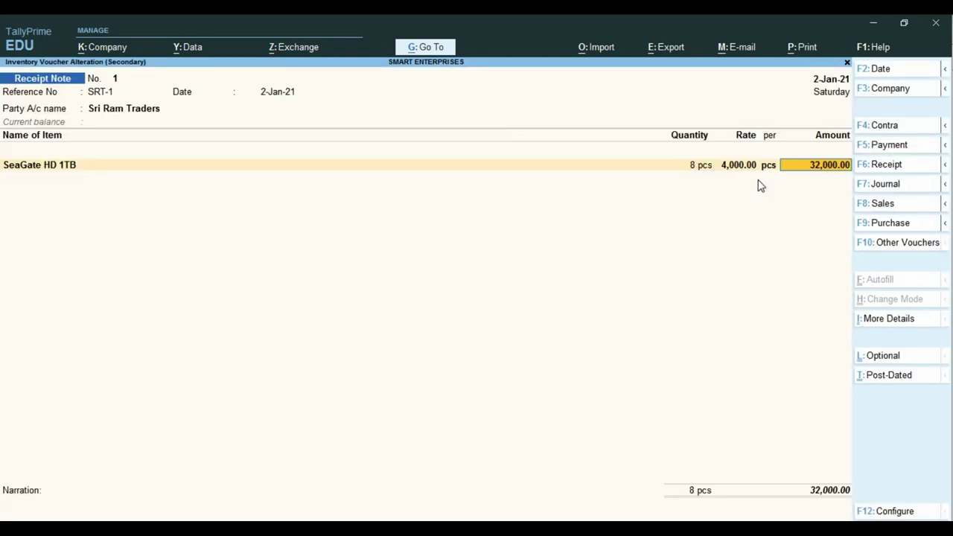
End the item list with the narration left blank and save the altered Receipt Note
key("Return")
key("Return")
key("Return")
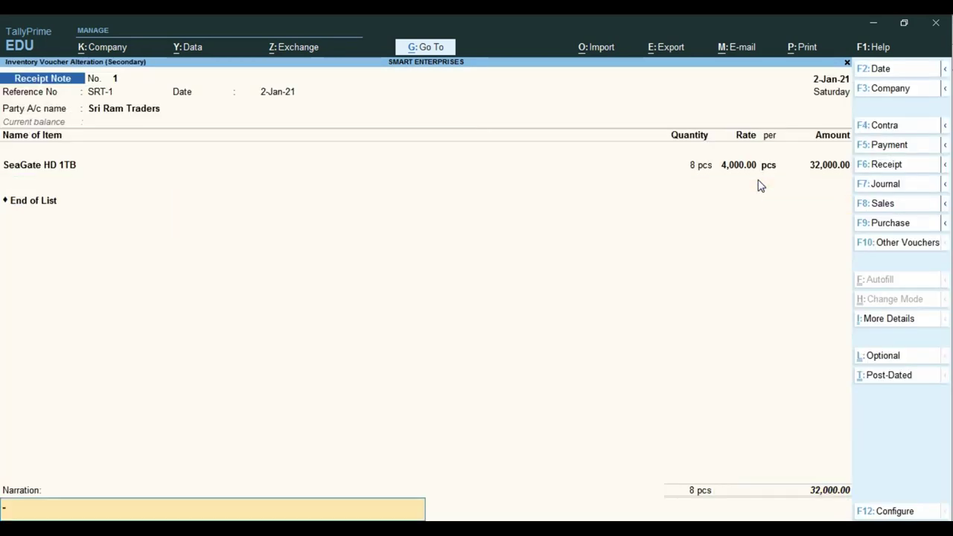
key("Return")
key("Return")
Leave the Day Book, open the Stock Summary and expand Computer Parts to select SeaGate HD 1TB
key("Escape")
key("Escape")
key("Escape")
key("Escape")
key("s")
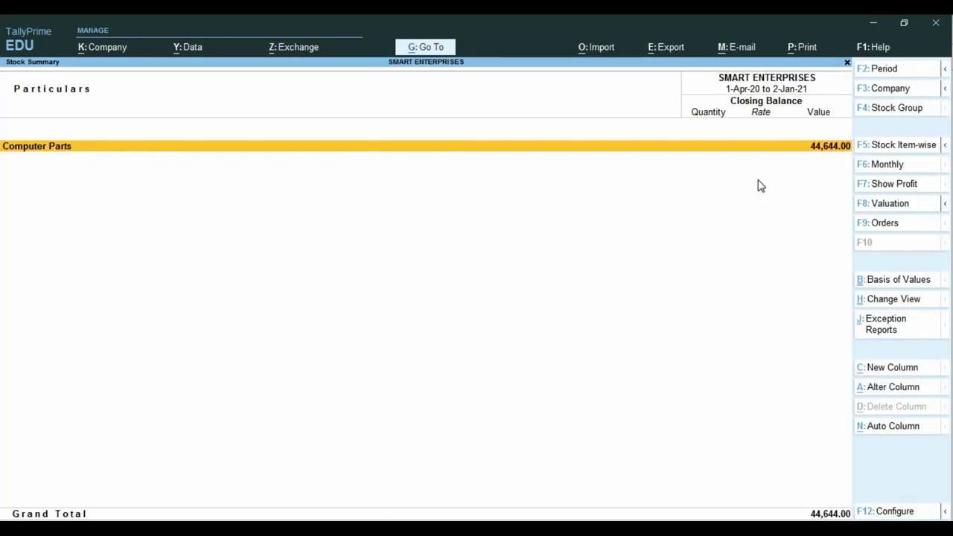
key("alt+F5")
key("Down")
key("Down")
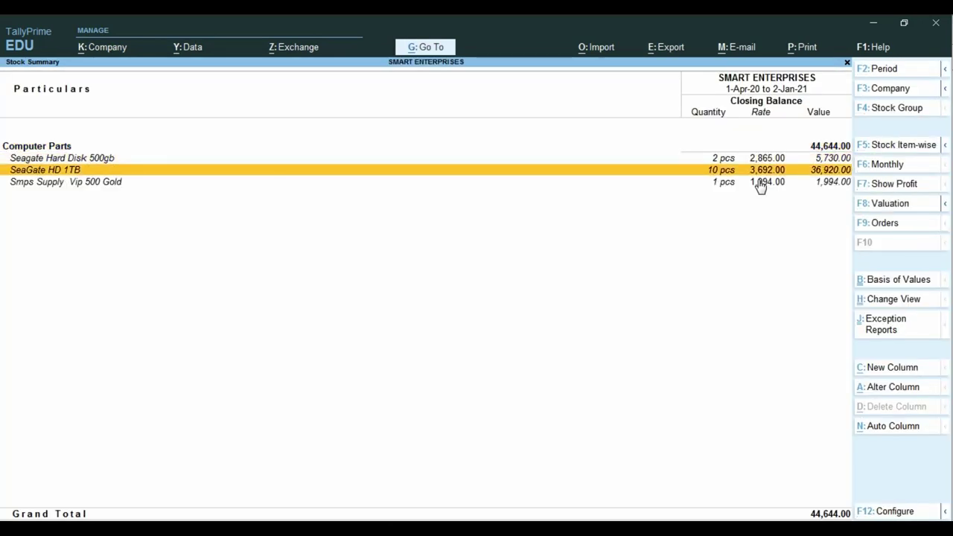
Check SeaGate HD 1TB's closing quantity and the pending purchase bill in its January vouchers, returning to the Gateway of Tally
left_click(721, 170)
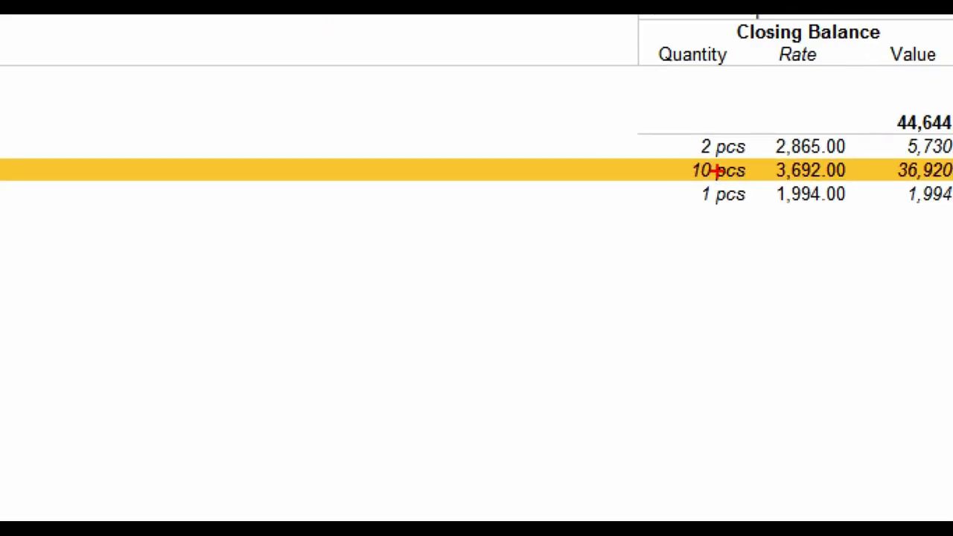
left_click(719, 170)
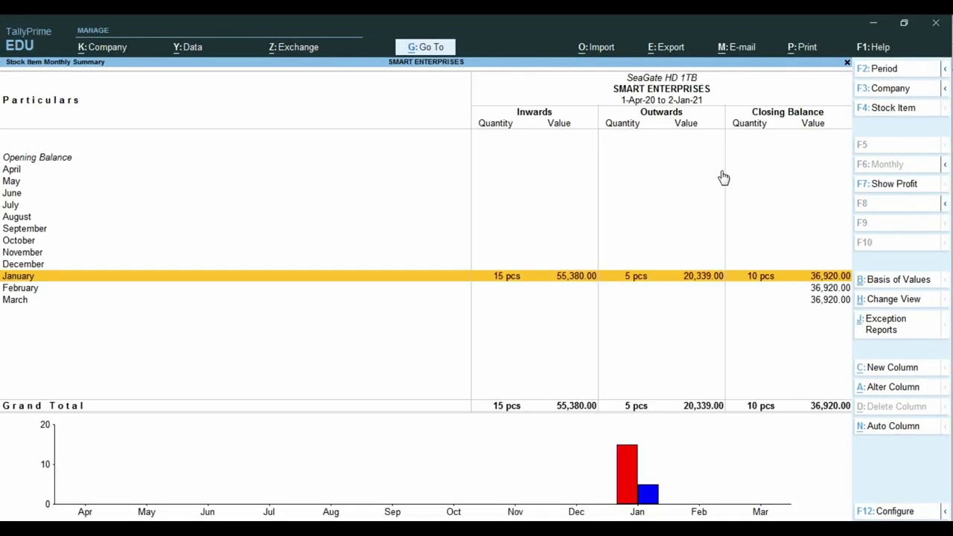
key("Return")
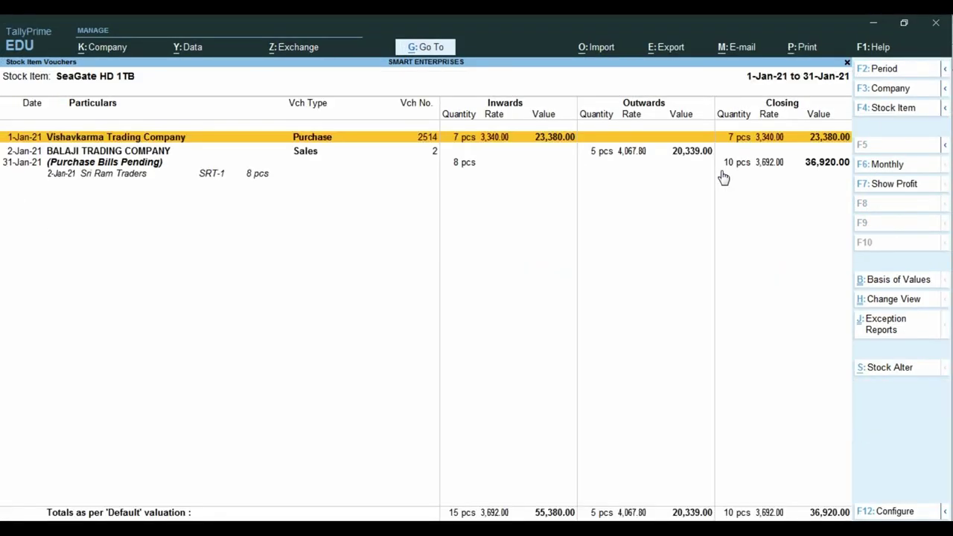
left_click(65, 209)
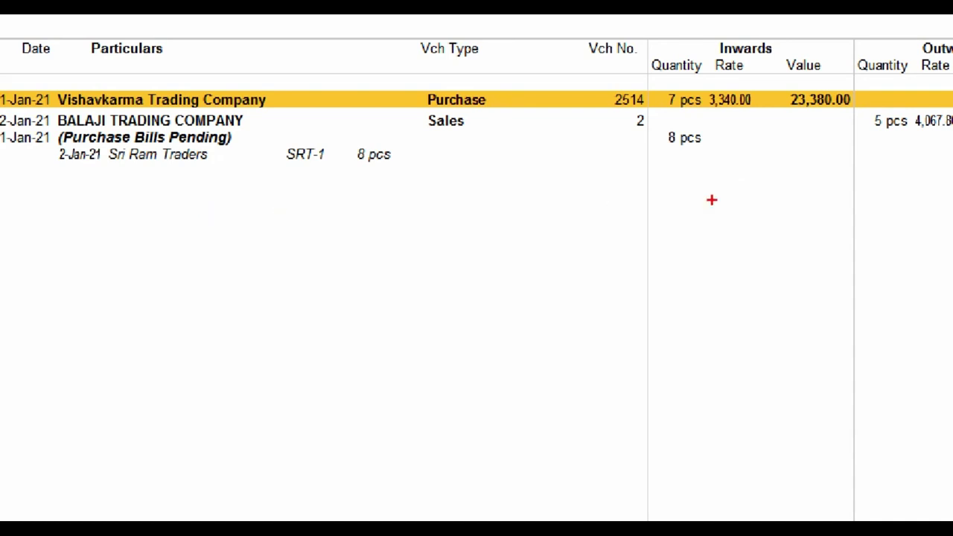
key("Escape")
key("Escape")
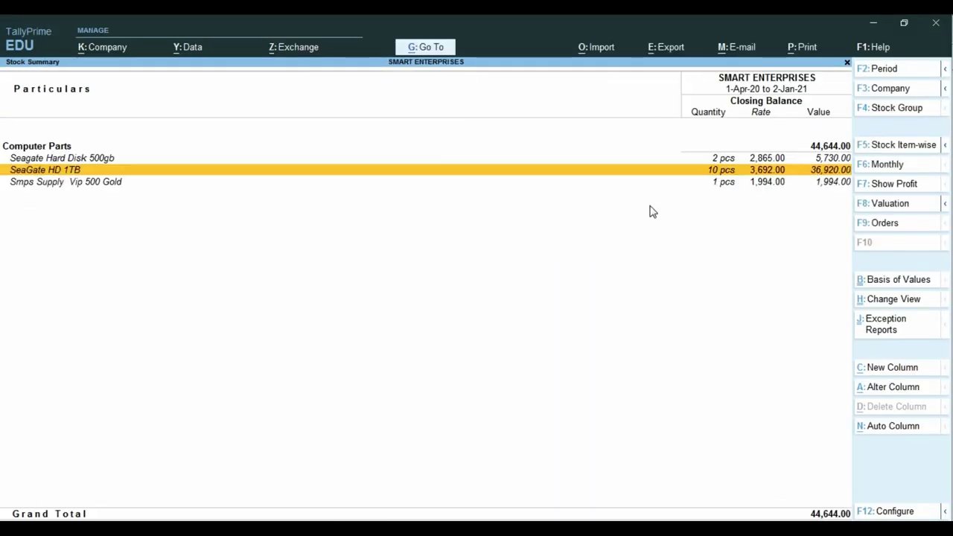
key("Escape")
key("Escape")
key("Escape")
Return to the Statements of Inventory within Display More Reports to check the outstanding orders
key("Down")
key("Down")
key("Down")
key("Down")
key("Down")
key("Down")
key("Down")
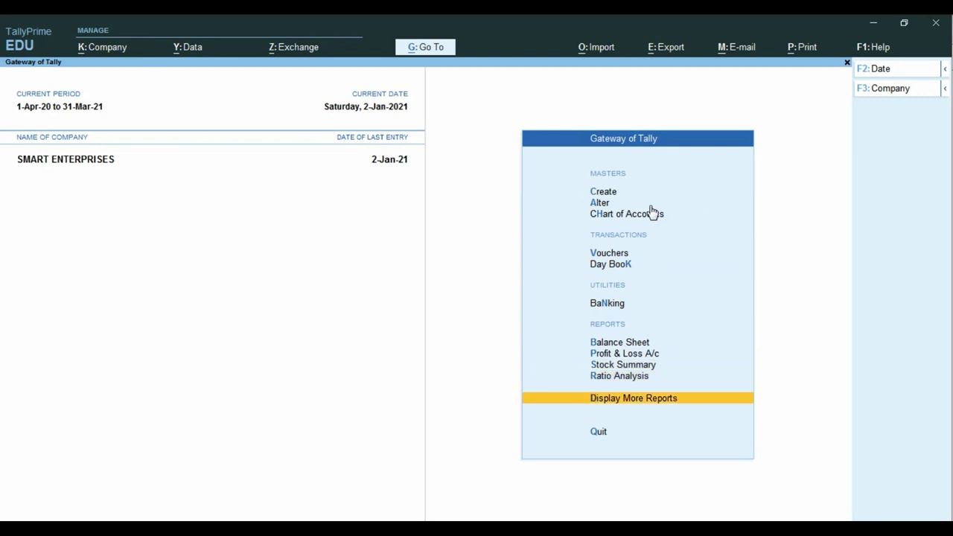
key("Return")
key("Down")
key("Down")
key("Down")
key("Down")
key("Down")
key("Down")
key("Down")
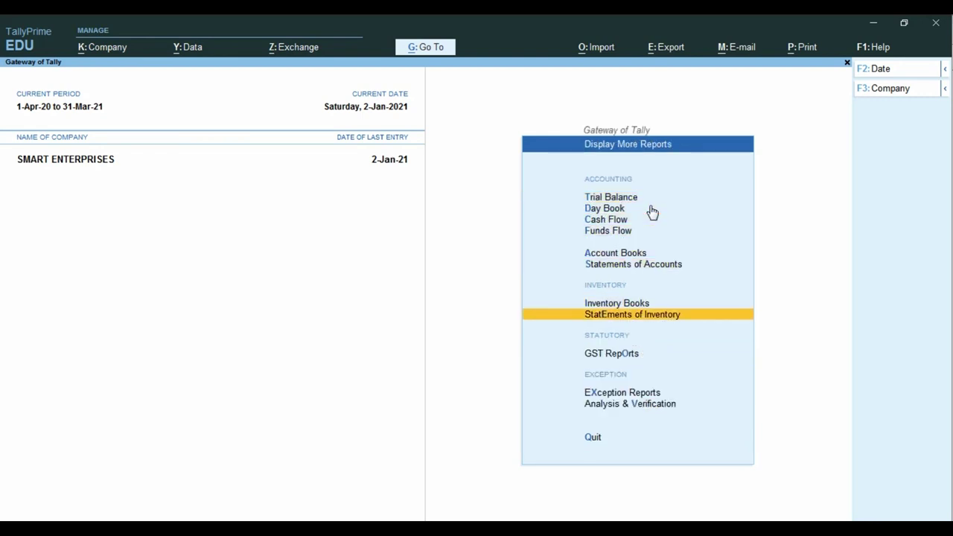
key("Return")
Open the Purchase Order Outstandings report covering all orders
key("Down")
key("Down")
key("Down")
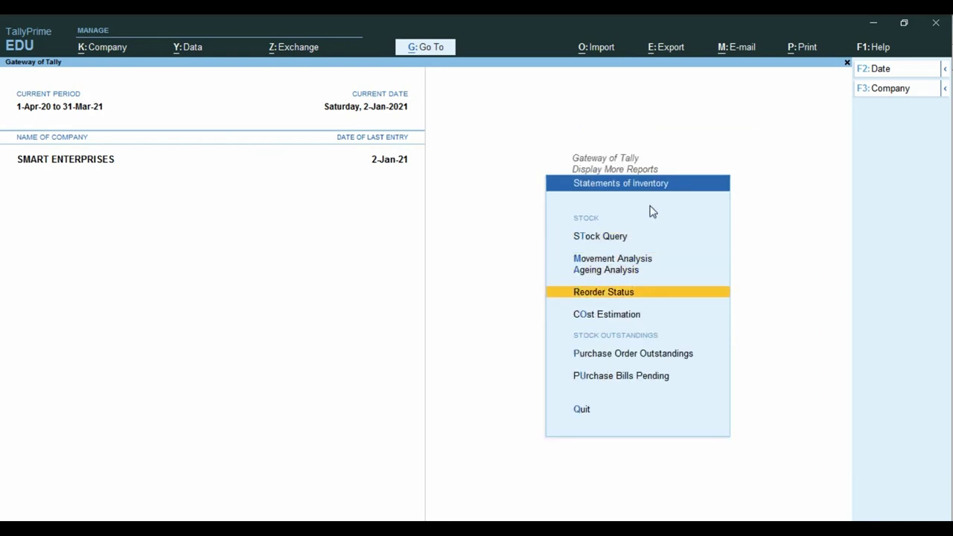
key("Down")
key("Down")
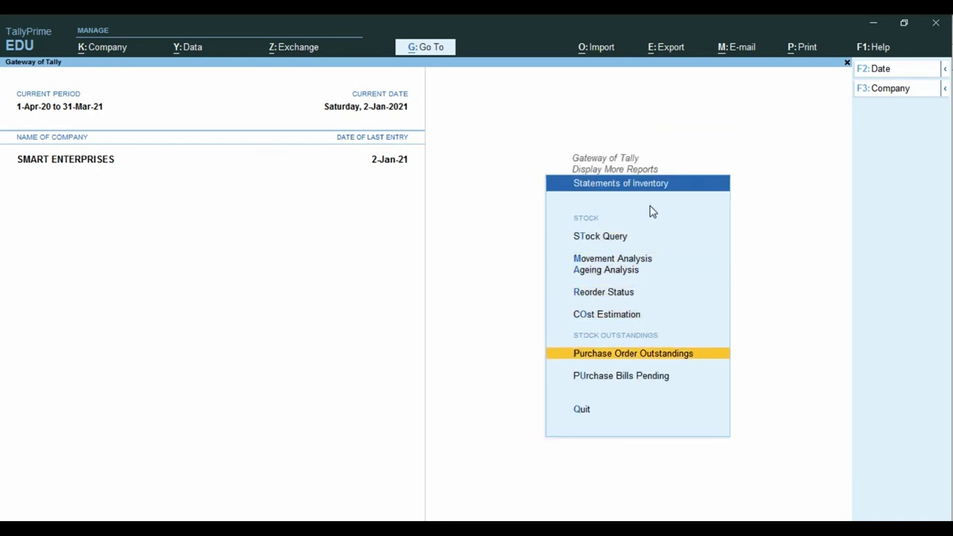
key("Return")
key("Down")
key("Down")
key("Down")
key("Down")
key("Down")
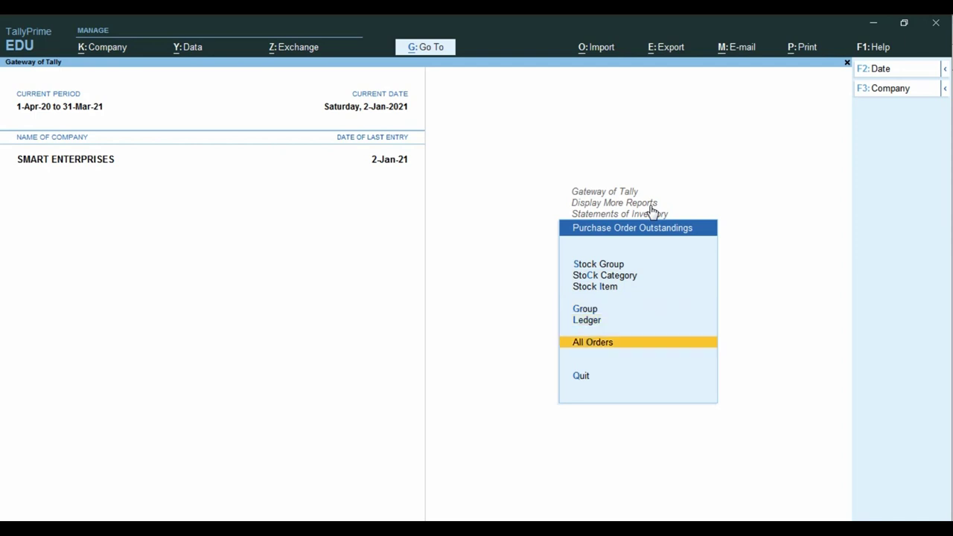
key("Return")
Leave the report period unchanged and examine the ordered and balance quantities of the Sri Ram Traders purchase order
key("F2")
key("Return")
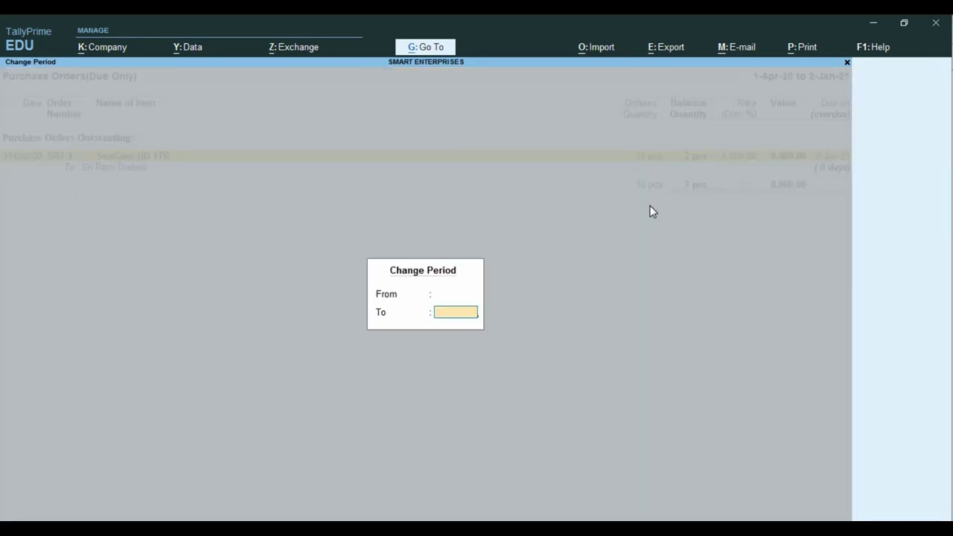
key("Return")
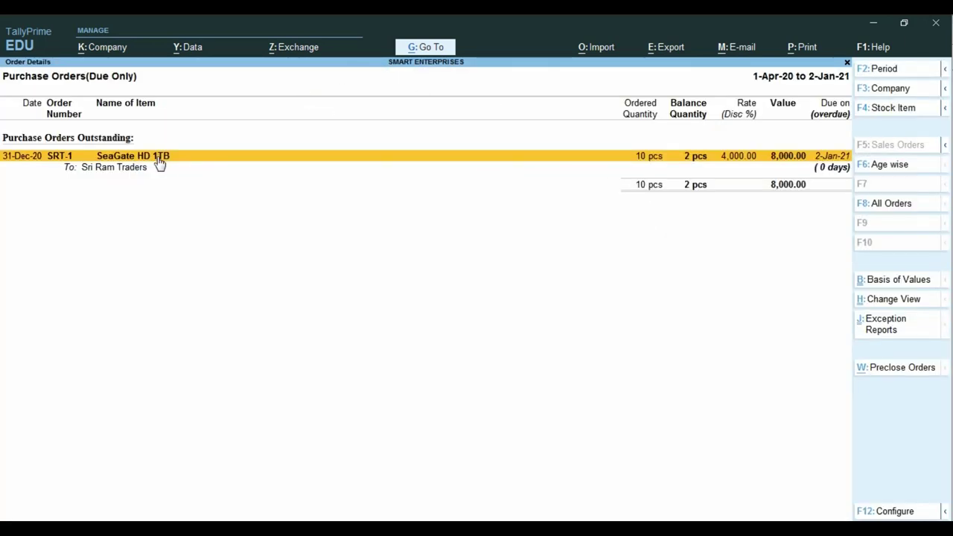
key("ctrl")
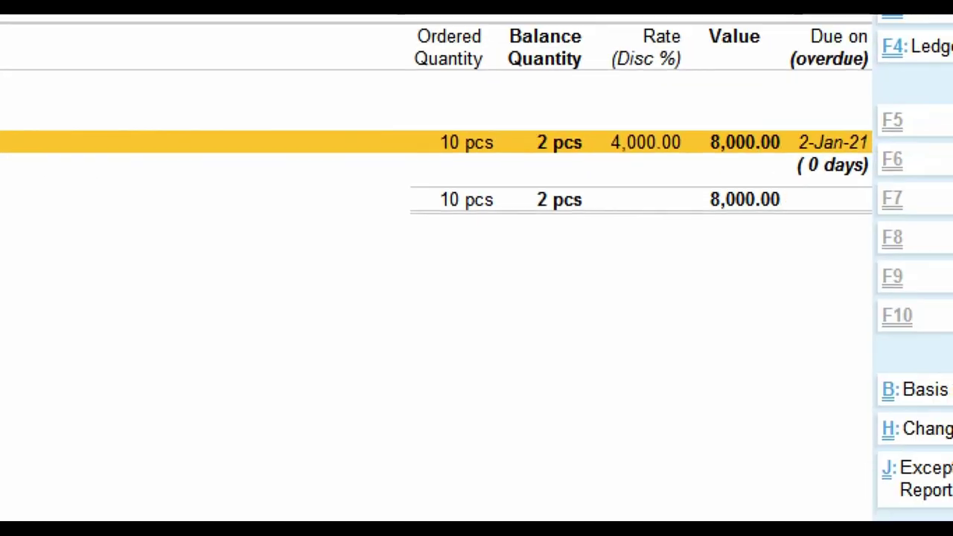
left_click_drag(407, 118, 513, 170)
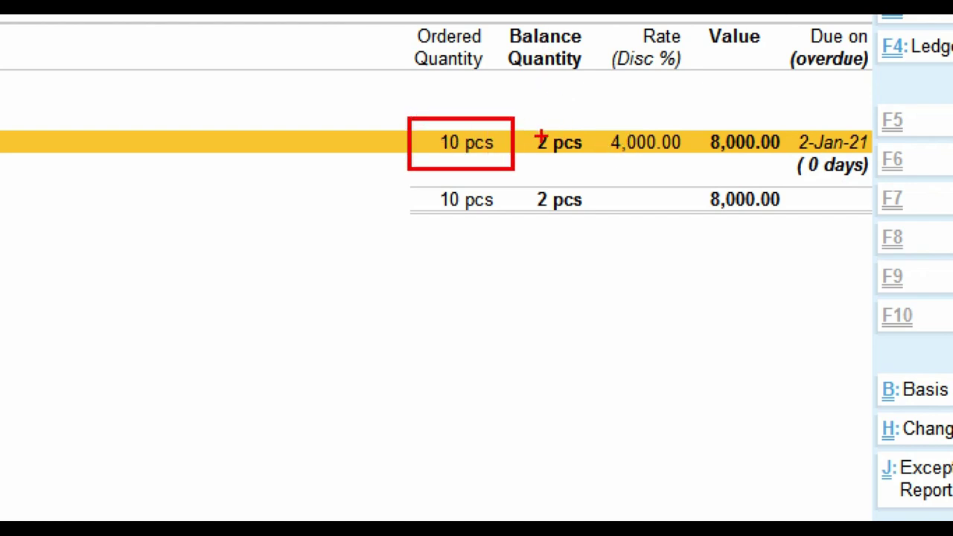
mouse_move(523, 121)
left_mouse_down()
mouse_move(563, 169)
mouse_move(596, 174)
left_mouse_up()
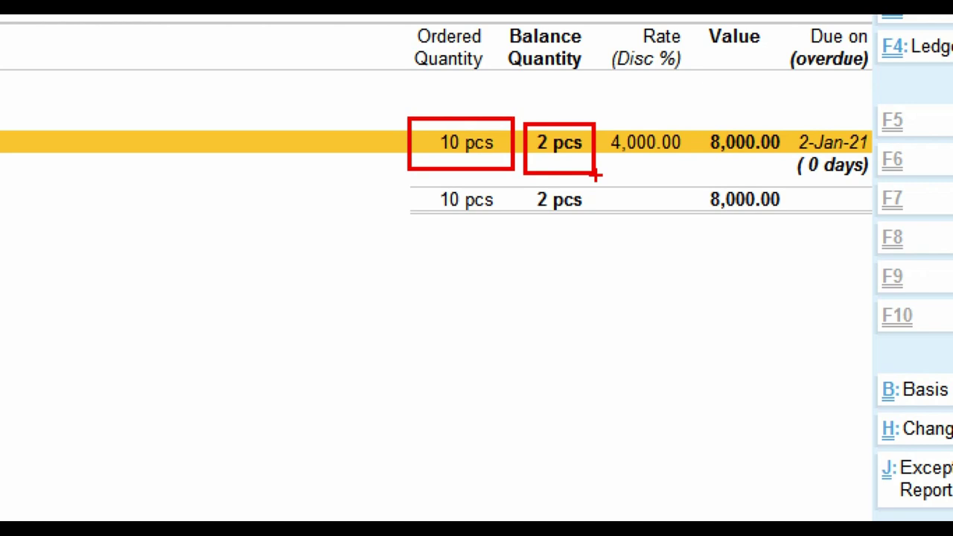
key("Escape")
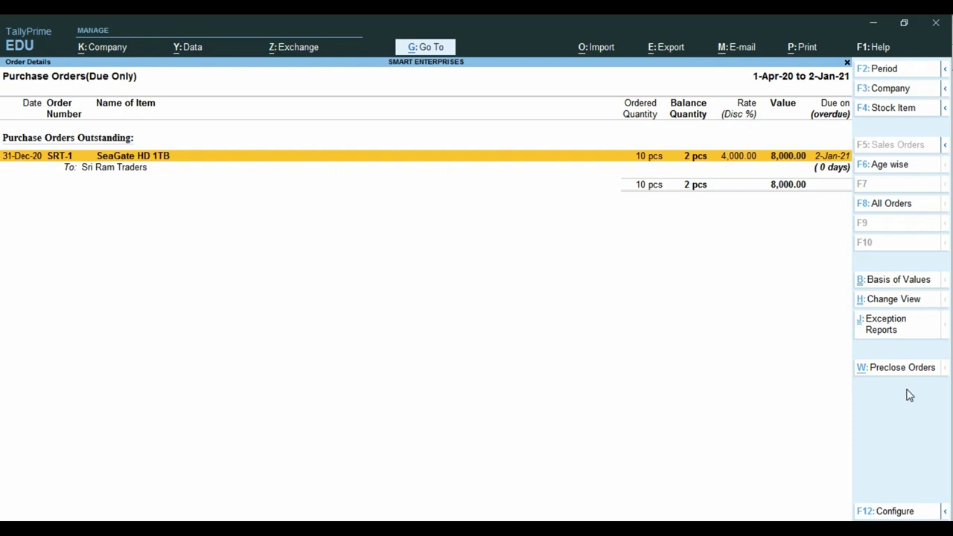
Try to pre-close 2 pcs of the outstanding Sri Ram Traders purchase order for SeaGate HD 1TB
key("ctrl")
left_click(901, 369)
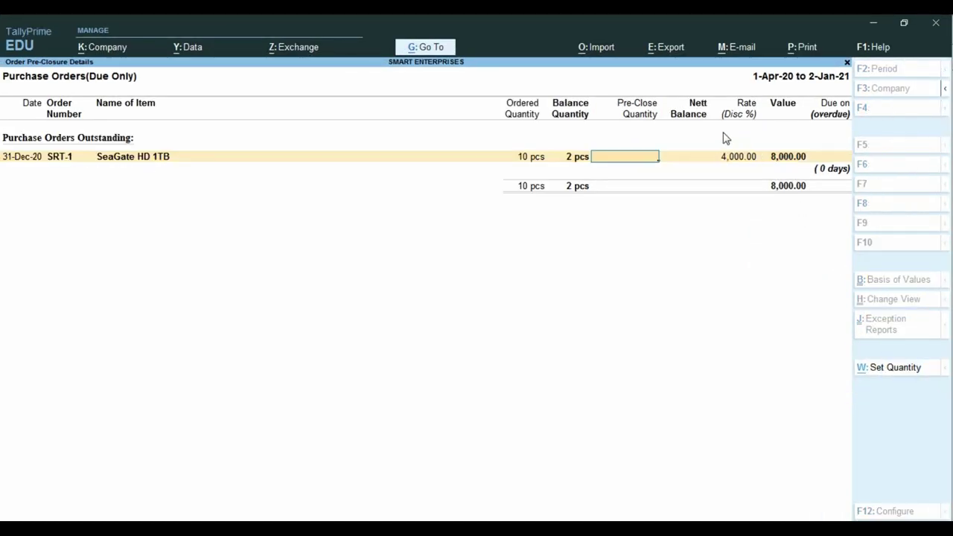
key("ctrl")
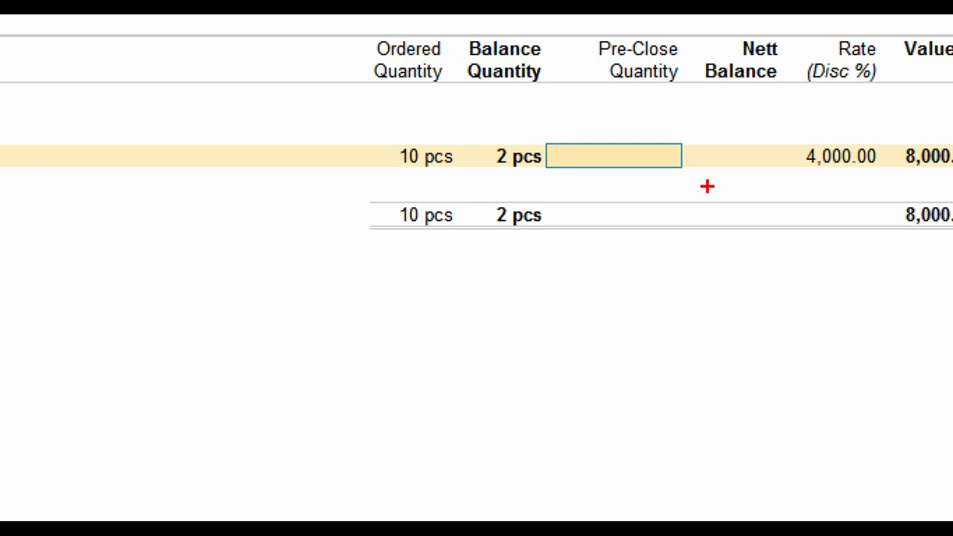
type("2")
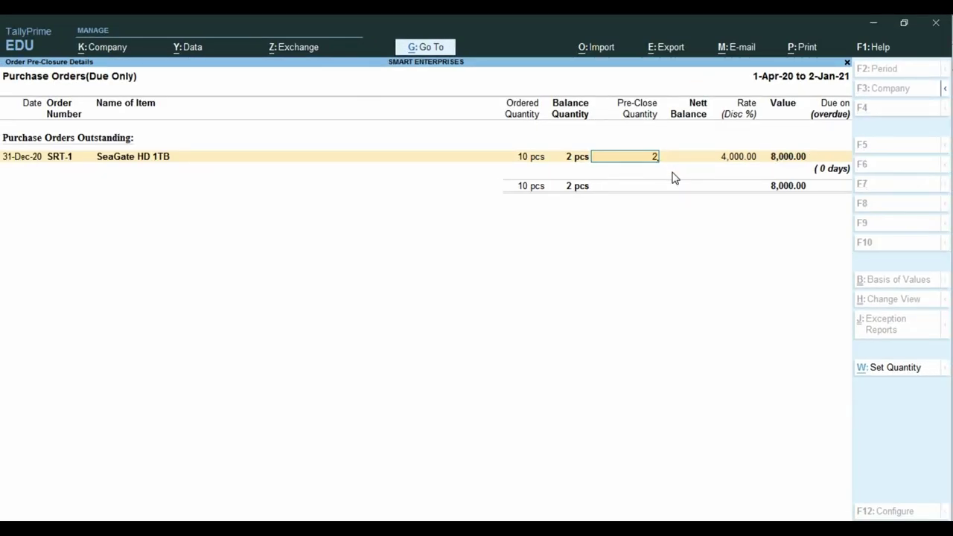
key("Return")
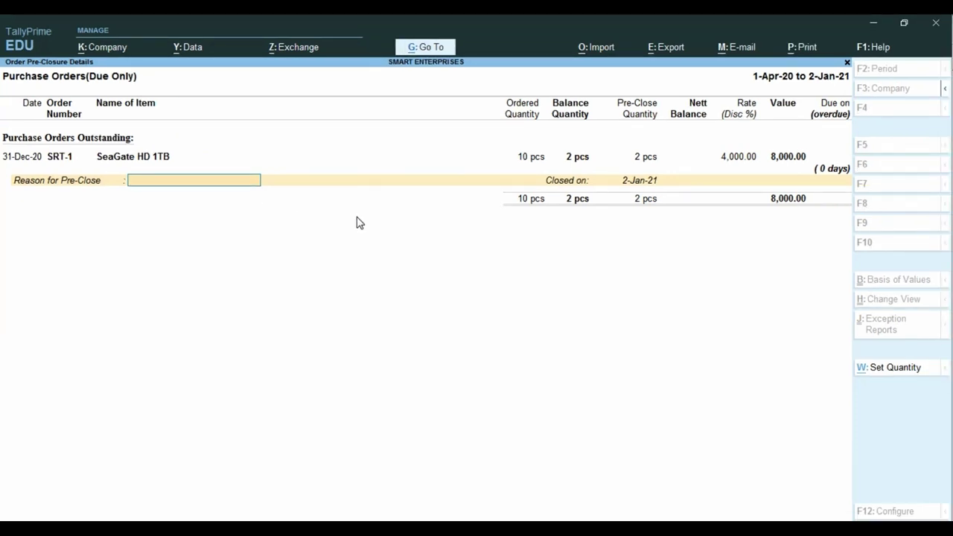
key("Escape")
key("y")
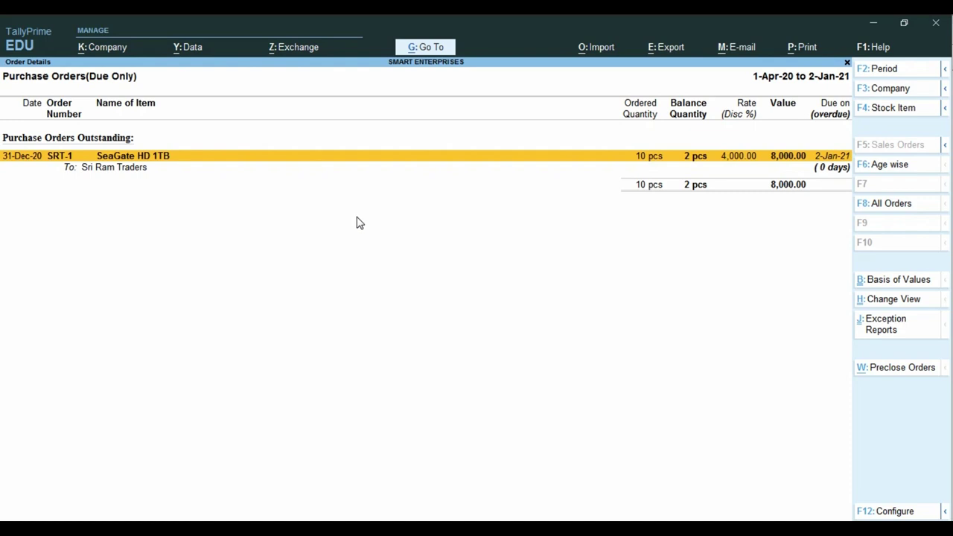
Leave the order reports and open the SeaGate HD 1TB Receipt Note dated 2-Jan-21 from the Day Book for alteration
key("Escape")
key("Escape")
key("Escape")
key("Escape")
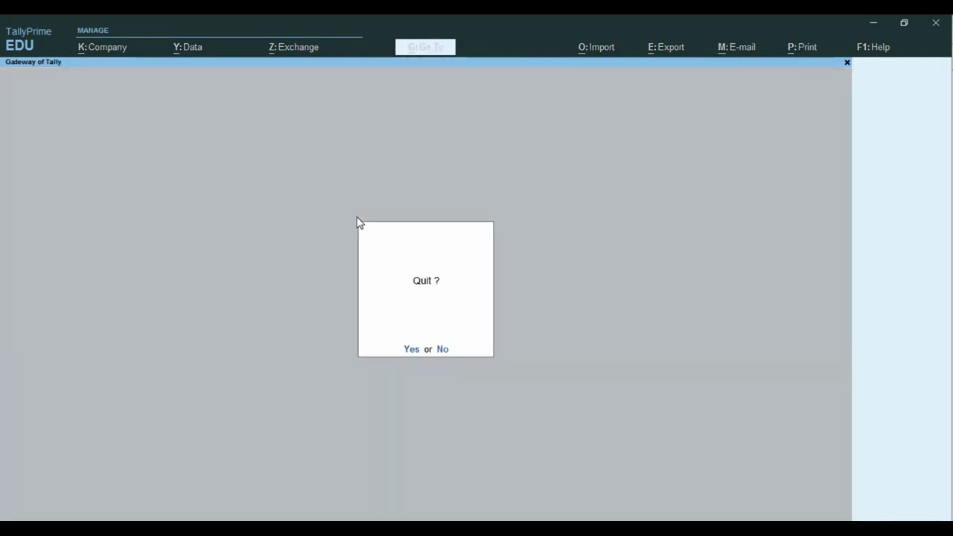
key("k")
key("Down")
key("Down")
key("Down")
key("Down")
key("Down")
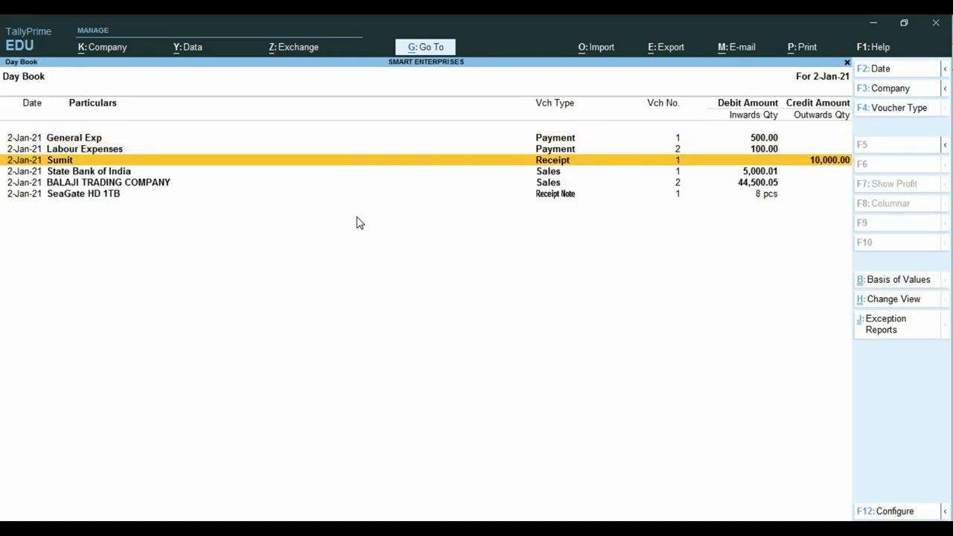
key("Return")
Change the SeaGate HD 1TB quantity in the Receipt Note's item allocation to 10 pcs and save the voucher
key("Return")
key("Return")
key("Return")
key("Return")
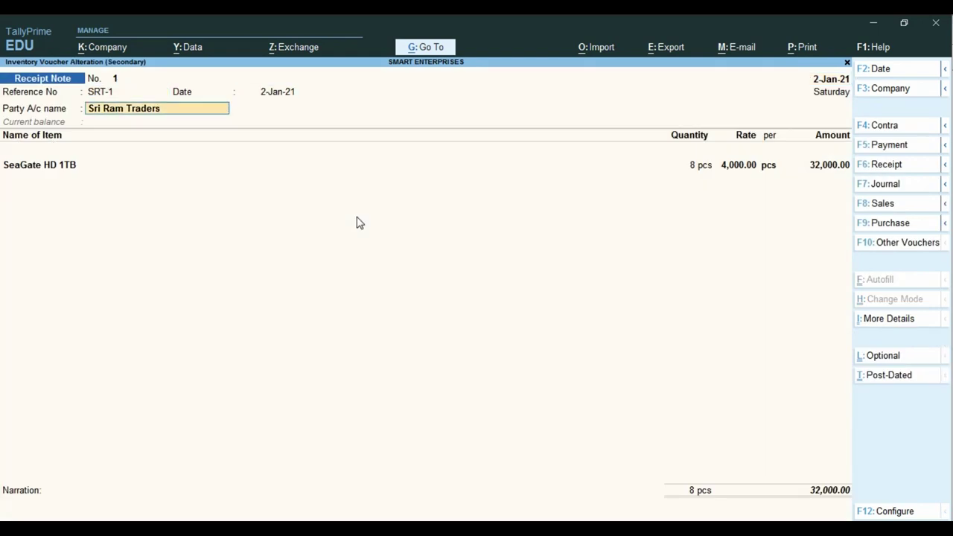
key("Return")
key("Return")
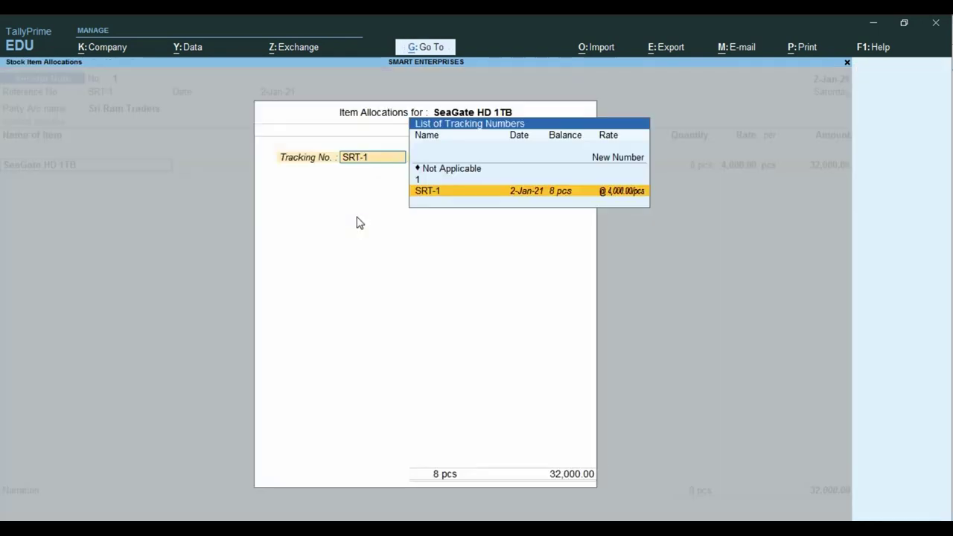
key("Return")
key("Return")
key("BackSpace")
type("10")
key("Return")
key("Return")
key("Return")
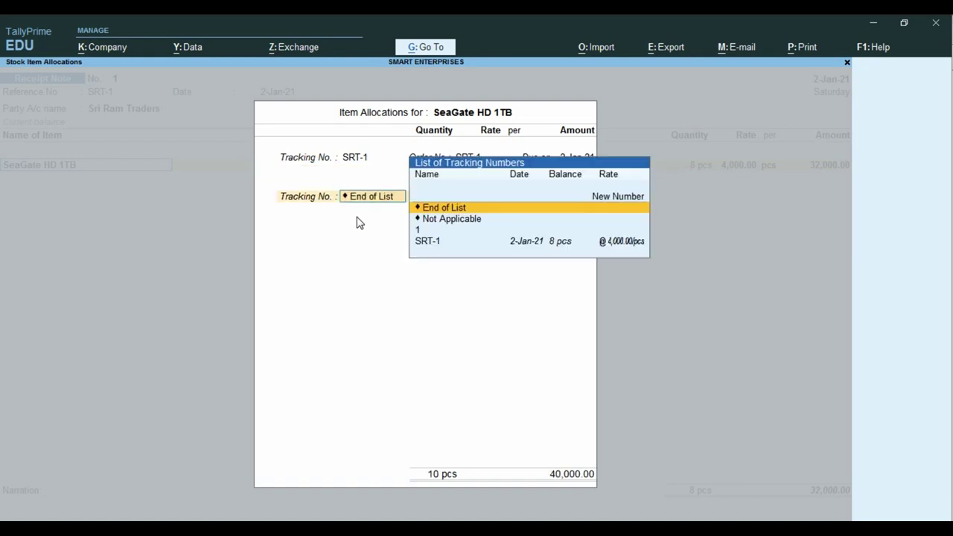
key("Return")
key("Return")
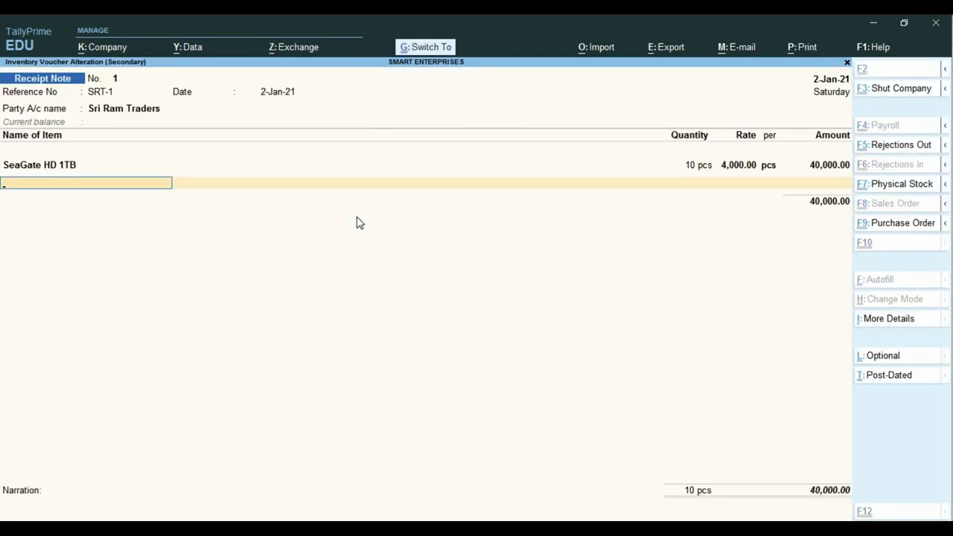
key("ctrl+a")
Check the closing quantity of SeaGate HD 1TB in the detailed Stock Summary and return to the Gateway of Tally
key("Escape")
key("Escape")
key("n")
key("s")
key("alt+F5")
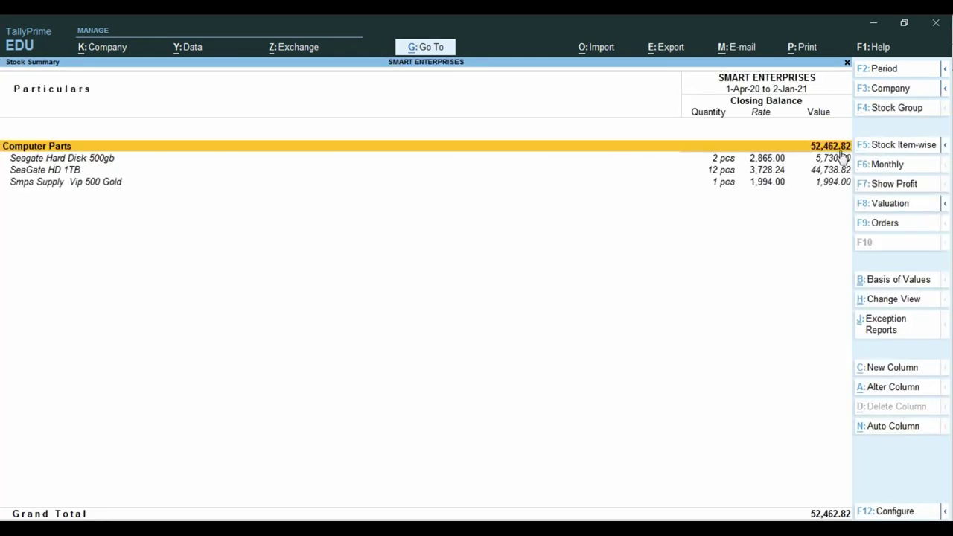
key("ctrl")
key("Escape")
key("Escape")
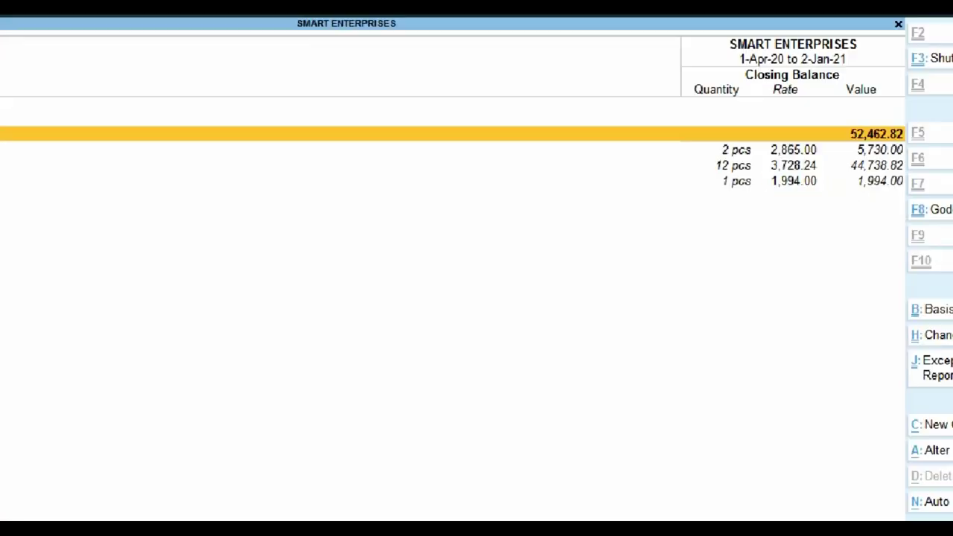
key("n")
Open the Statements of Inventory within Display More Reports
key("Down")
key("Down")
key("Down")
key("Down")
key("Down")
key("Down")
key("Down")
key("Down")
key("Down")
key("Down")
key("Return")
key("Down")
key("Down")
key("Down")
key("Down")
key("Down")
key("Down")
key("Down")
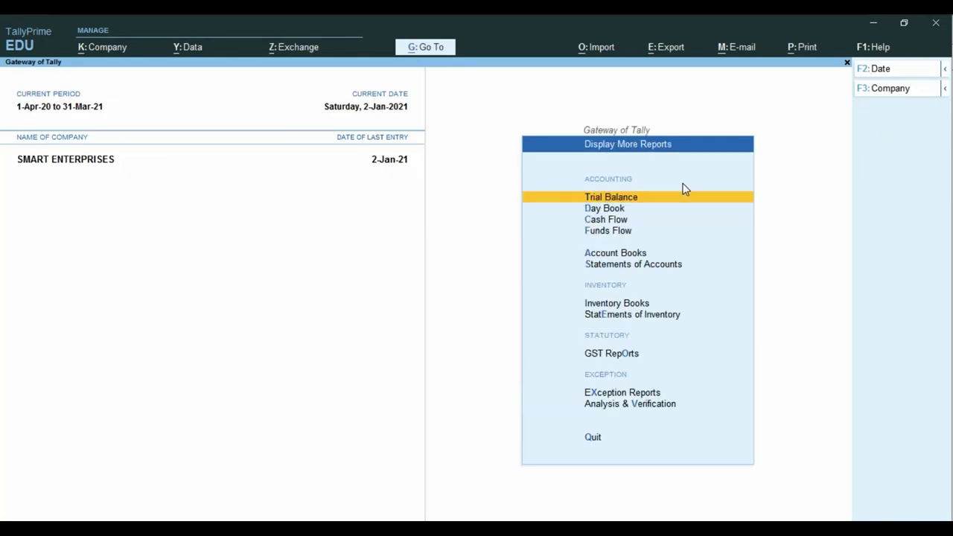
key("Return")
Examine the Purchase Order Outstandings for all orders, returning to the Gateway of Tally
key("Down")
key("Down")
key("Down")
key("Down")
key("Down")
key("Down")
key("Up")
key("Return")
key("Down")
key("Down")
key("Down")
key("Down")
key("Down")
key("Return")
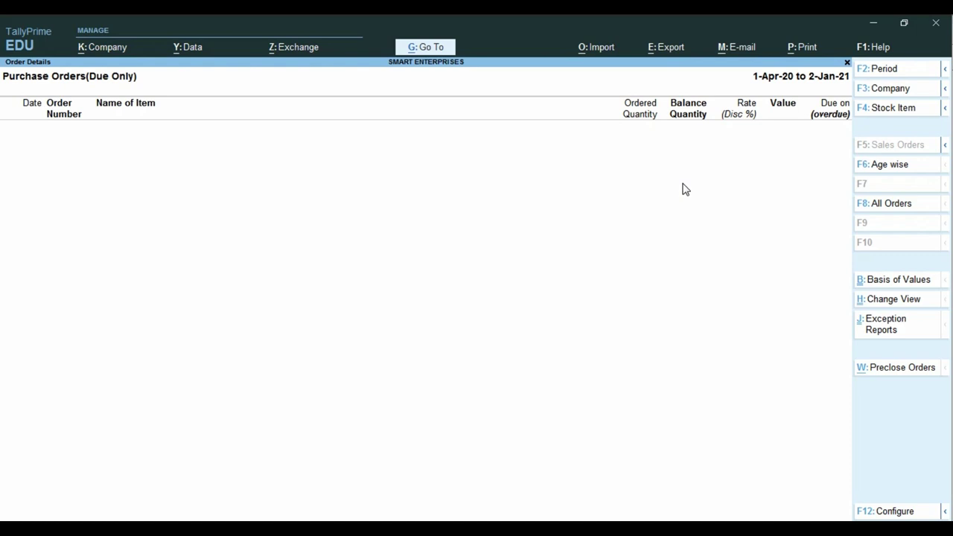
key("Escape")
key("Escape")
key("Escape")
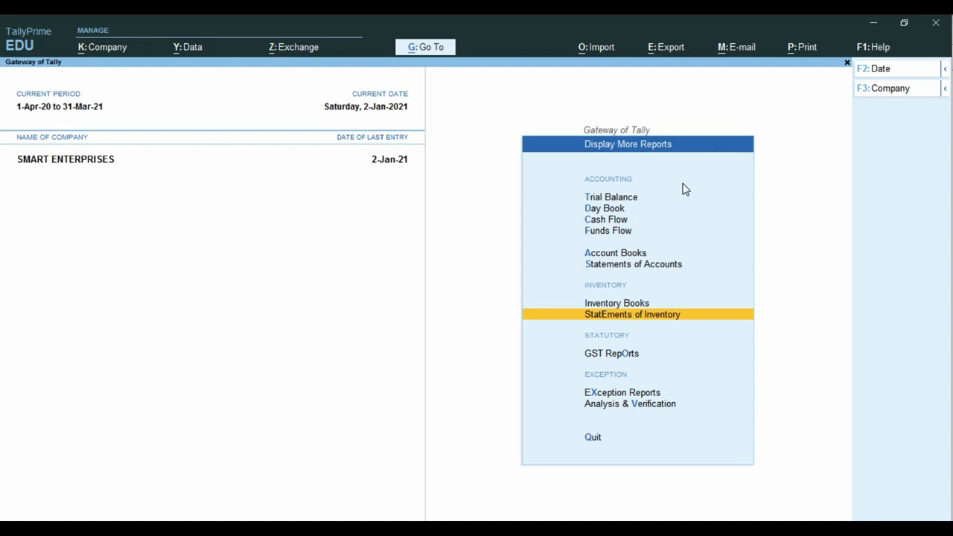
key("Escape")
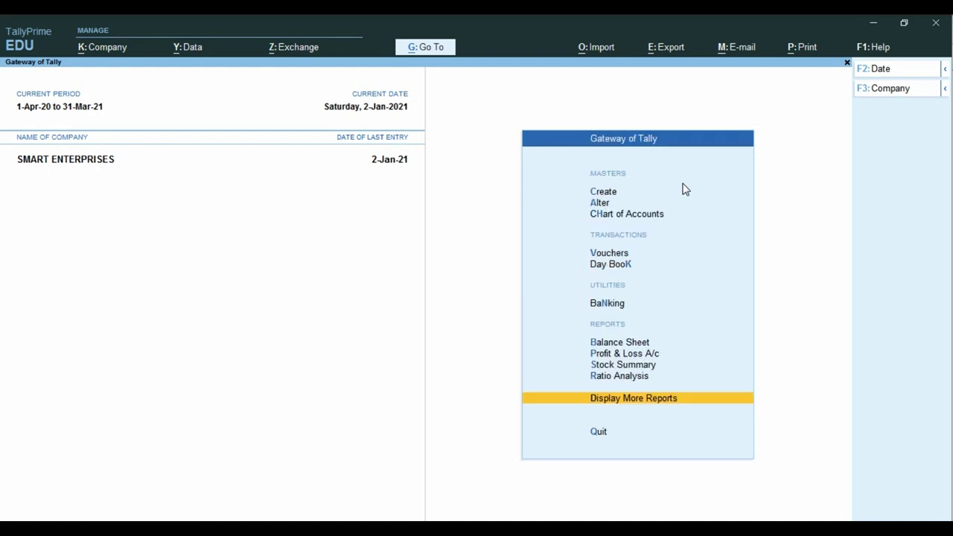
Open the Balance Sheet and expand it to the detailed view
key("Up")
key("Up")
key("Up")
key("Up")
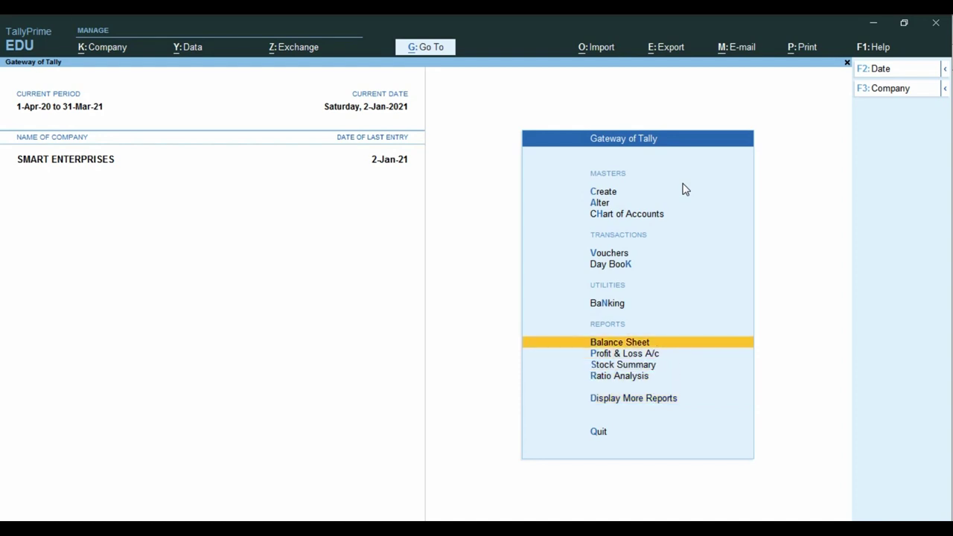
key("Return")
key("alt+F5")
Open the Sundry Creditors group under Current Liabilities and examine the Purchase Bills to Come entry
key("Down")
key("Down")
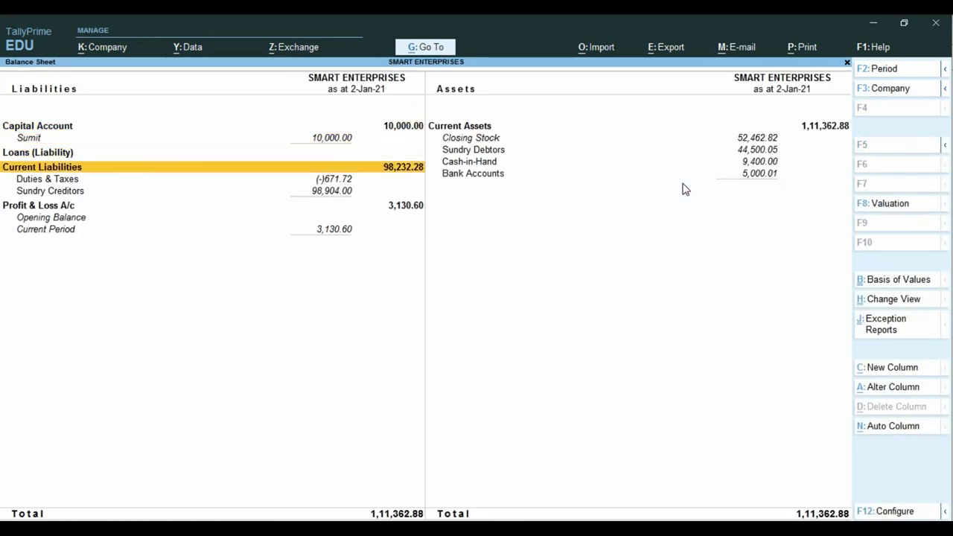
key("Down")
key("Down")
key("Down")
key("Return")
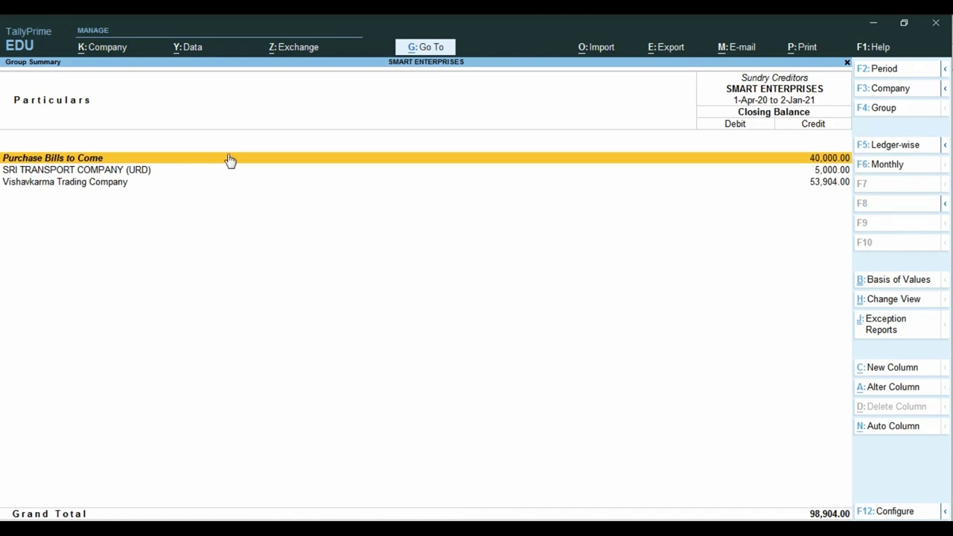
key("ctrl")
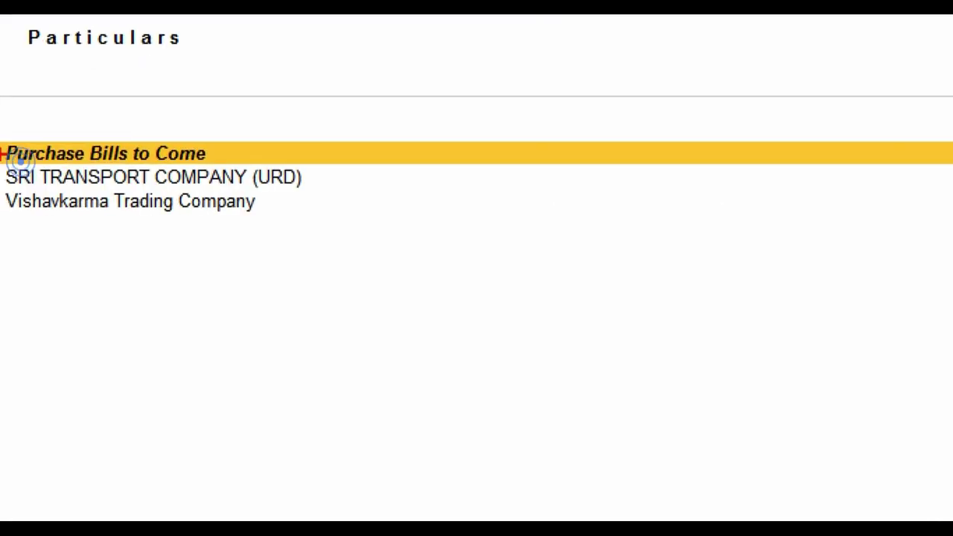
mouse_move(1, 128)
left_mouse_down()
mouse_move(21, 148)
mouse_move(219, 169)
left_mouse_up()
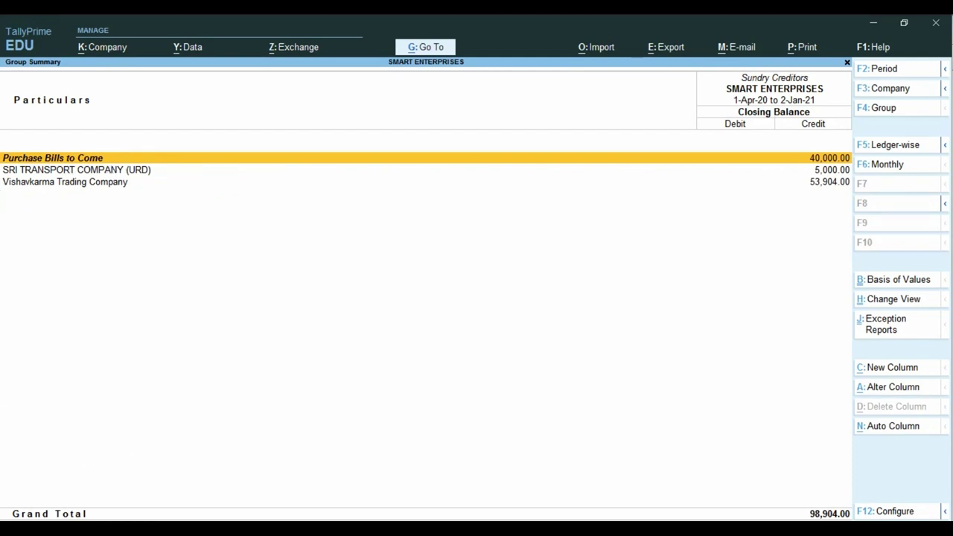
Switch to PURCHASE.pdf in Adobe Reader, look through the Sri Ram Traders tax invoice and return to TallyPrime
left_click(257, 504)
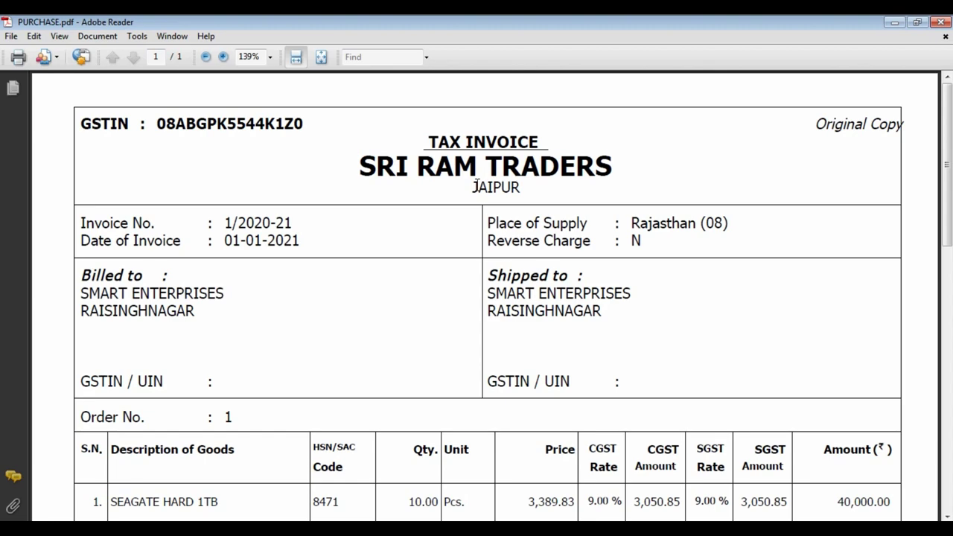
scroll(431, 325, "down", 3)
scroll(437, 298, "up", 3)
left_click_drag(429, 141, 537, 142)
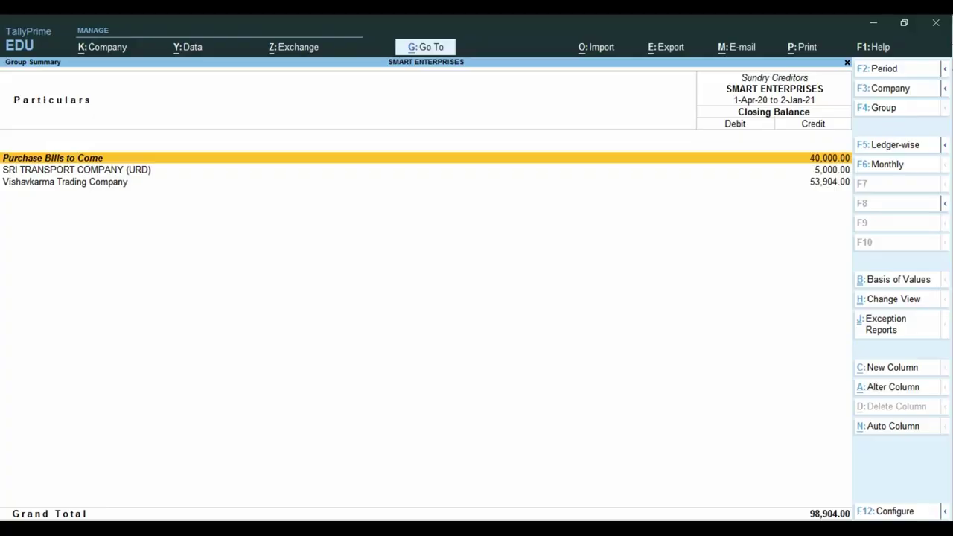
left_click(320, 520)
Leave the creditors summary for the Gateway of Tally and start a new Purchase voucher
key("Escape")
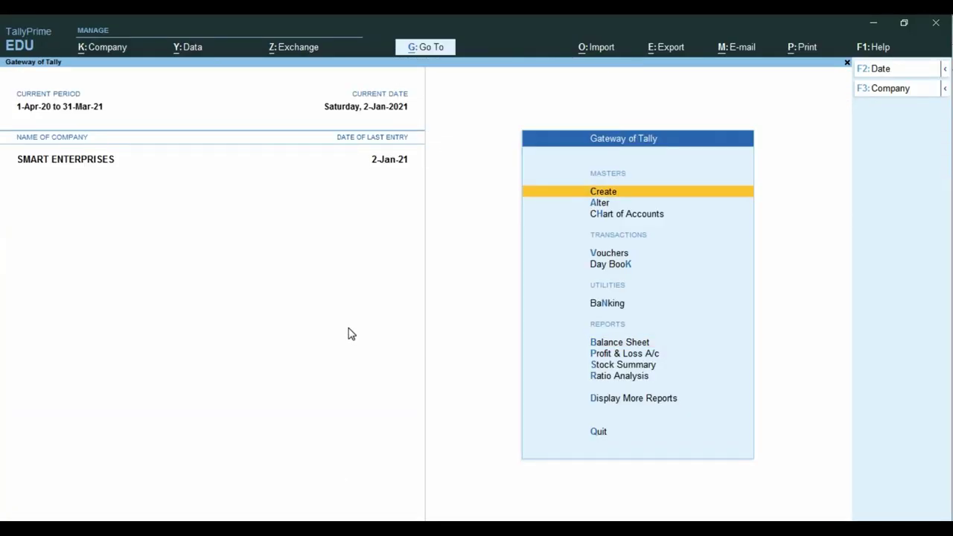
key("Down")
key("Down")
key("Down")
key("Return")
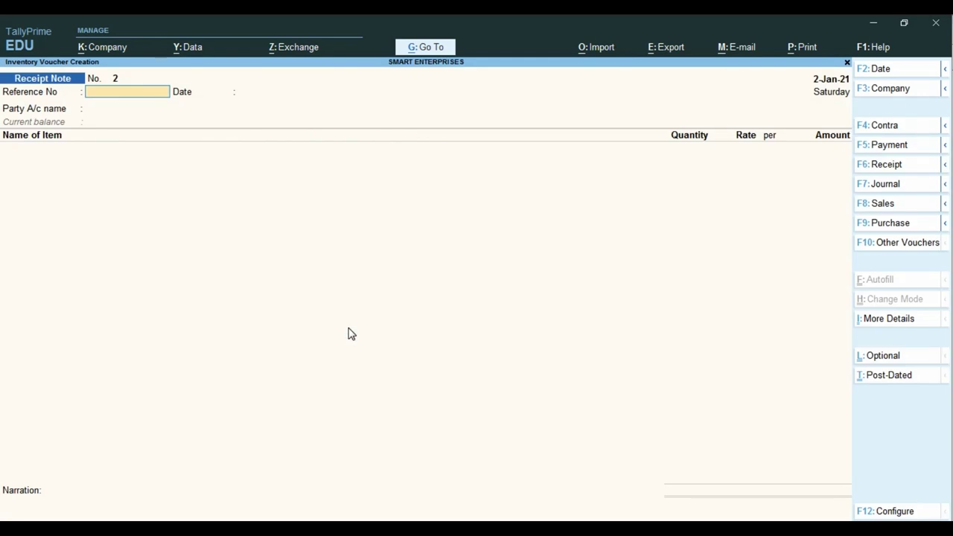
left_click(899, 223)
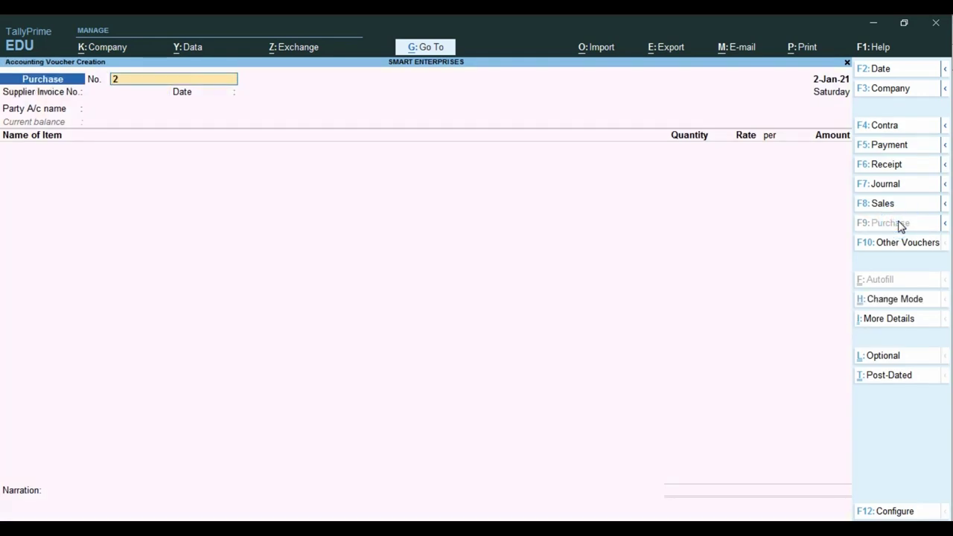
Consult the tax invoice in Adobe Reader, number the Purchase voucher 1/2020-21 and date it 1-Jan-21
key("alt+Tab")
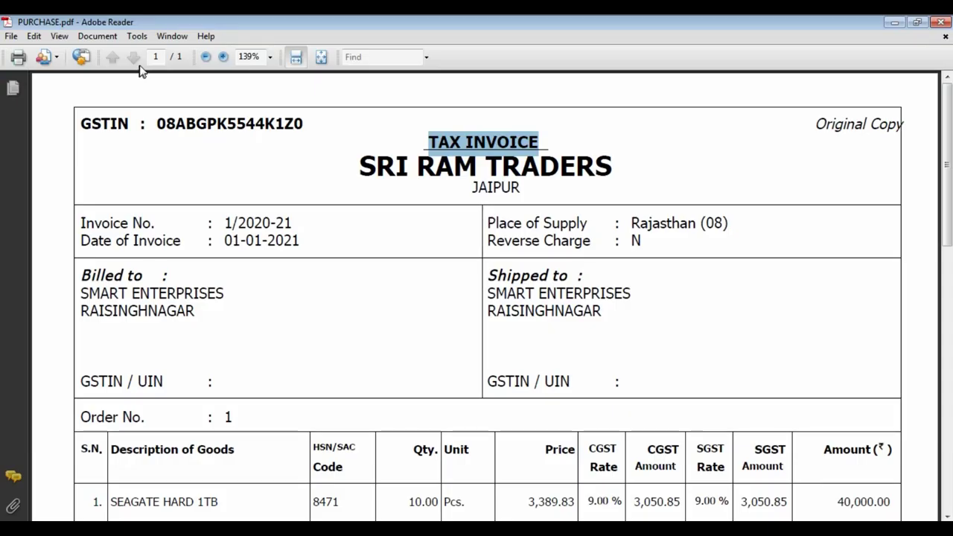
key("alt+Tab")
type("1/2020-2")
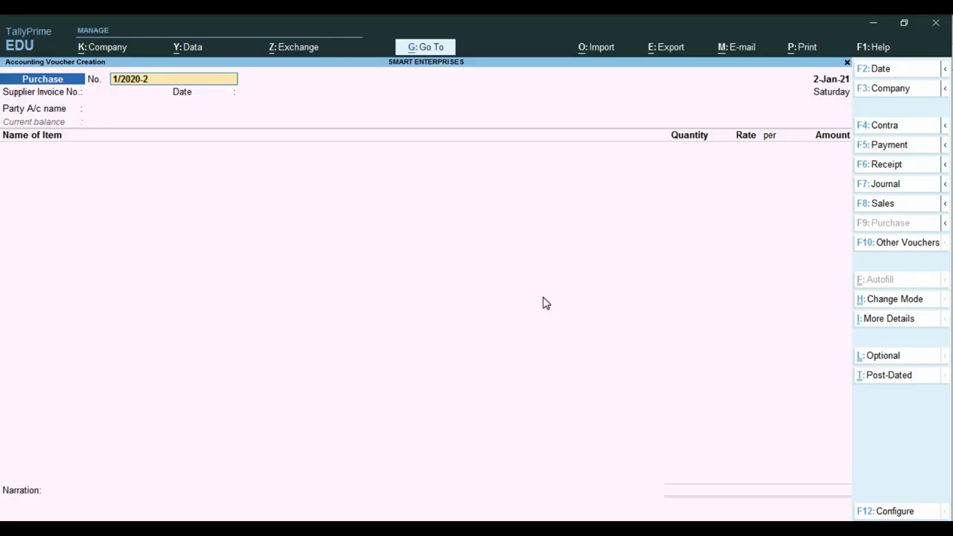
key("Return")
key("F2")
type("1.")
key("Return")
key("Return")
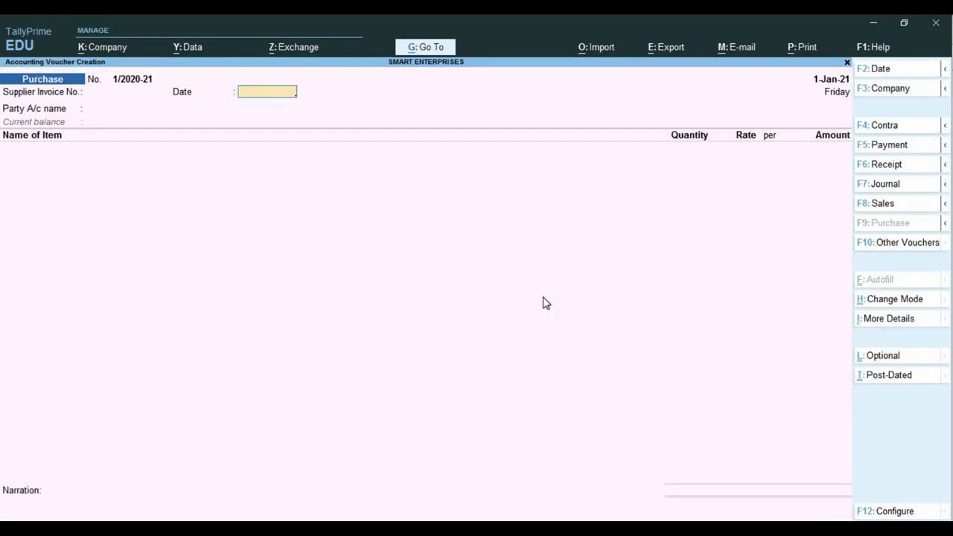
Set the supplier invoice number to 1/2020-21 with the invoice date 1-Jan-21
key("BackSpace")
type("1/2020-21")
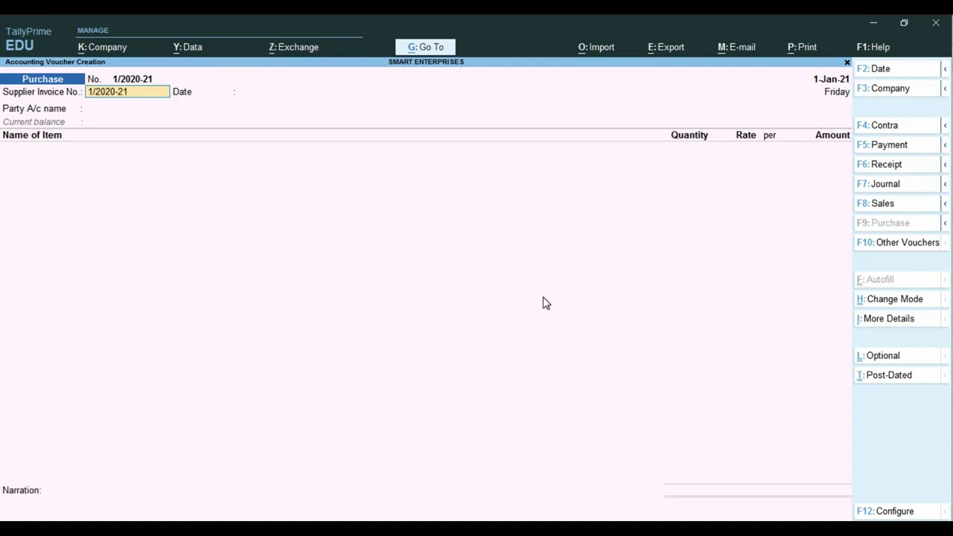
key("Return")
key("Return")
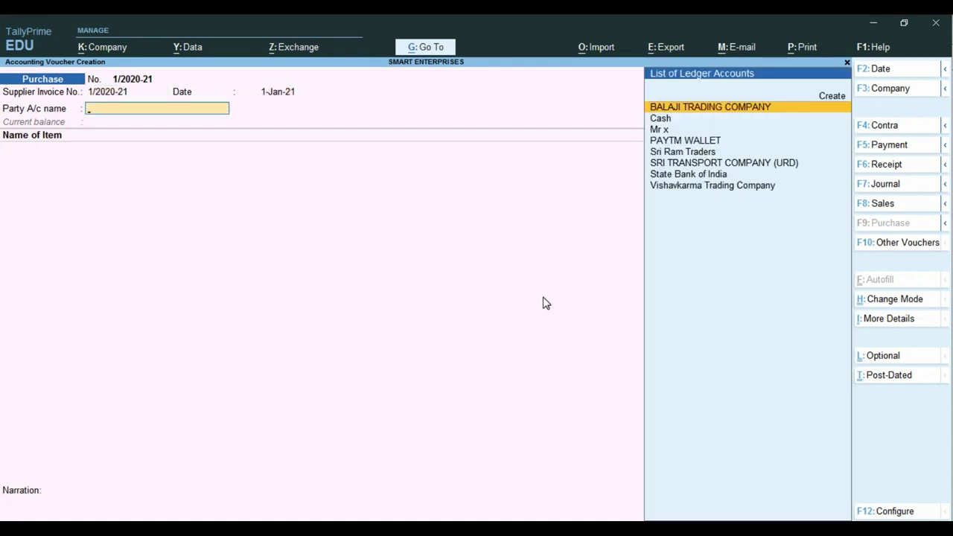
Select Sri Ram Traders as the Purchase voucher's party account and link Receipt Note SRT-1
key("Down")
key("Down")
key("Down")
key("Down")
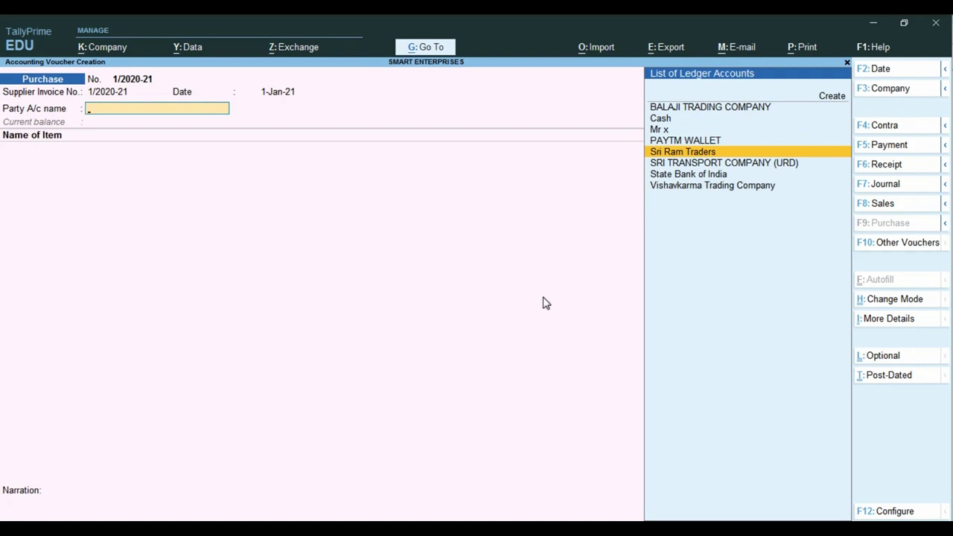
key("Return")
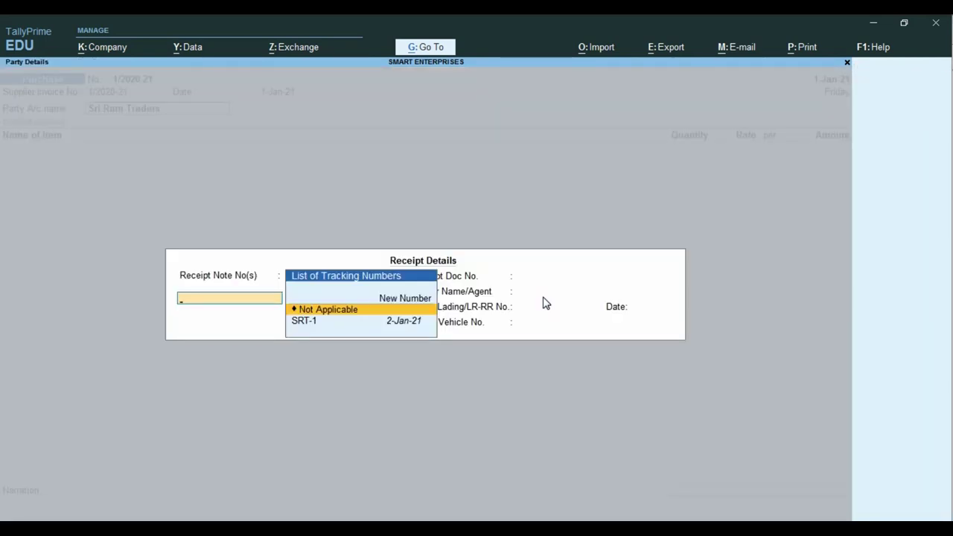
key("Down")
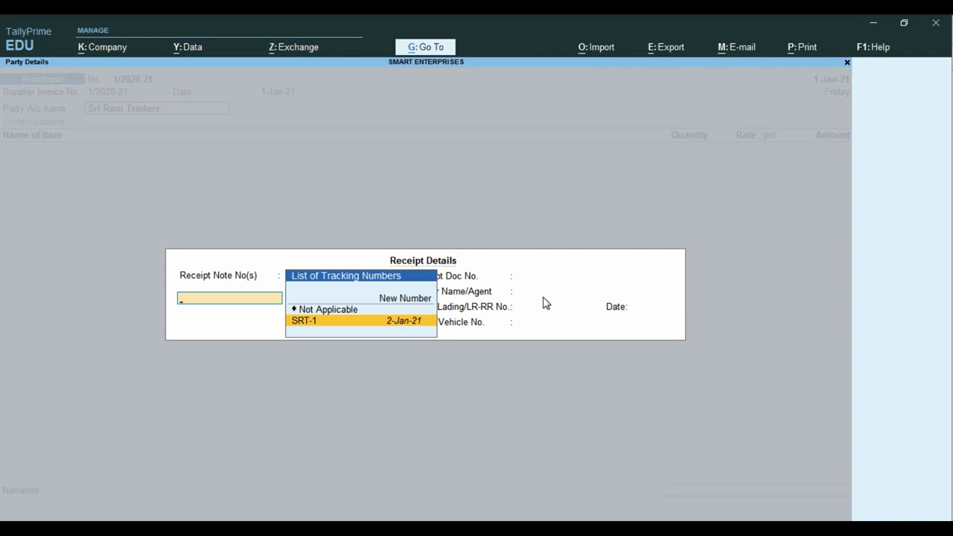
key("Return")
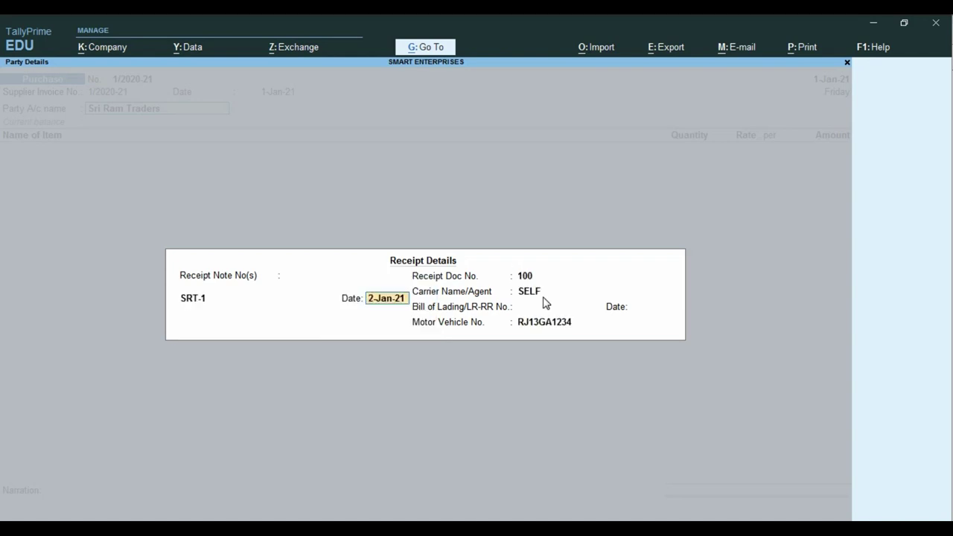
Enter 1 as the day of the receipt note date and accept the remaining receipt and party details
type("1")
key("Return")
key("Return")
key("Return")
key("Return")
key("Return")
key("Return")
key("Return")
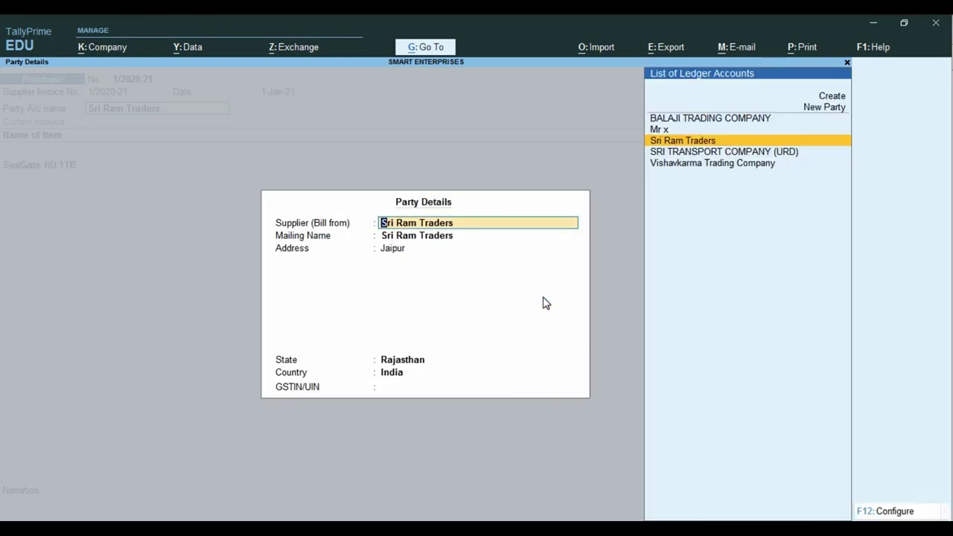
key("ctrl+a")
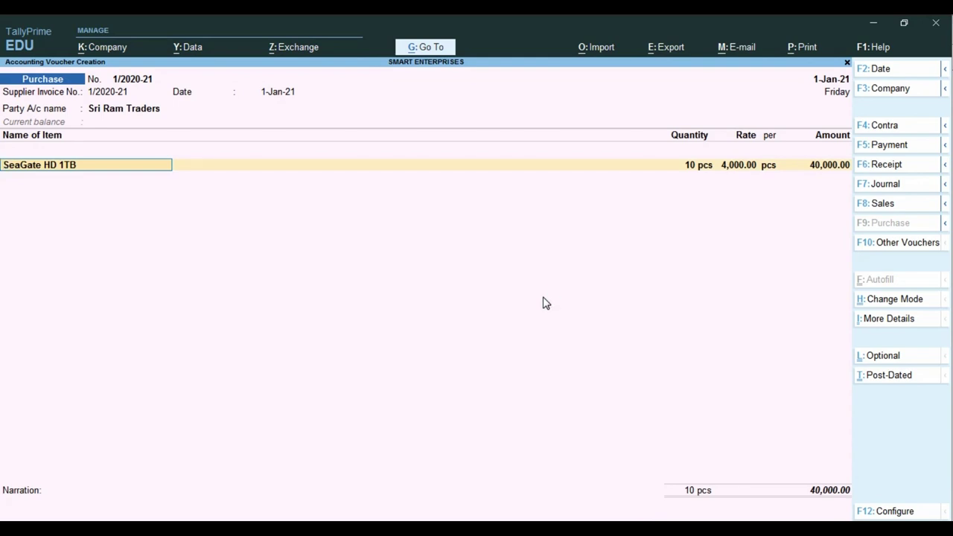
Consult PURCHASE.pdf in Adobe Reader, return to TallyPrime and set the SeaGate HD 1TB rate to 3050.85 in its item allocation
key("Return")
key("Return")
key("Return")
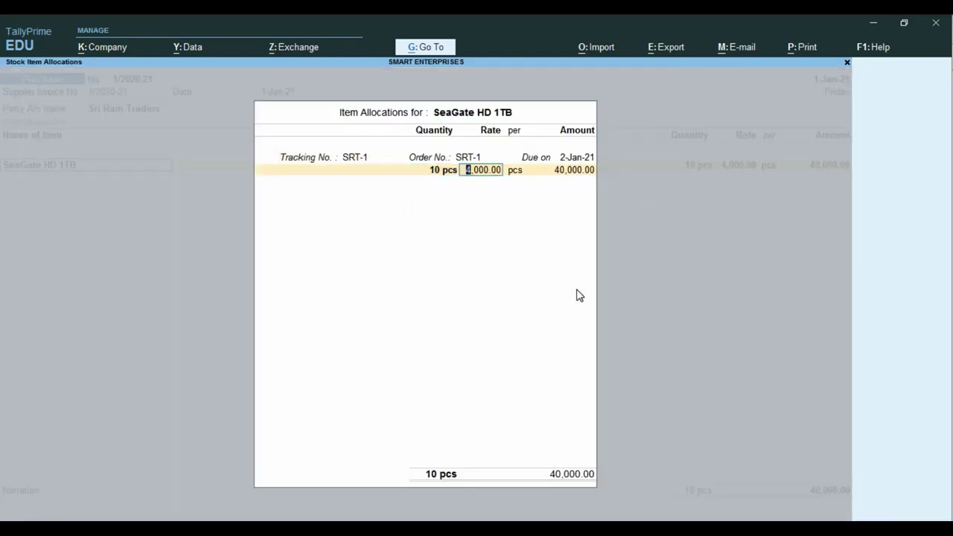
key("alt+Tab")
scroll(608, 355, "down", 5)
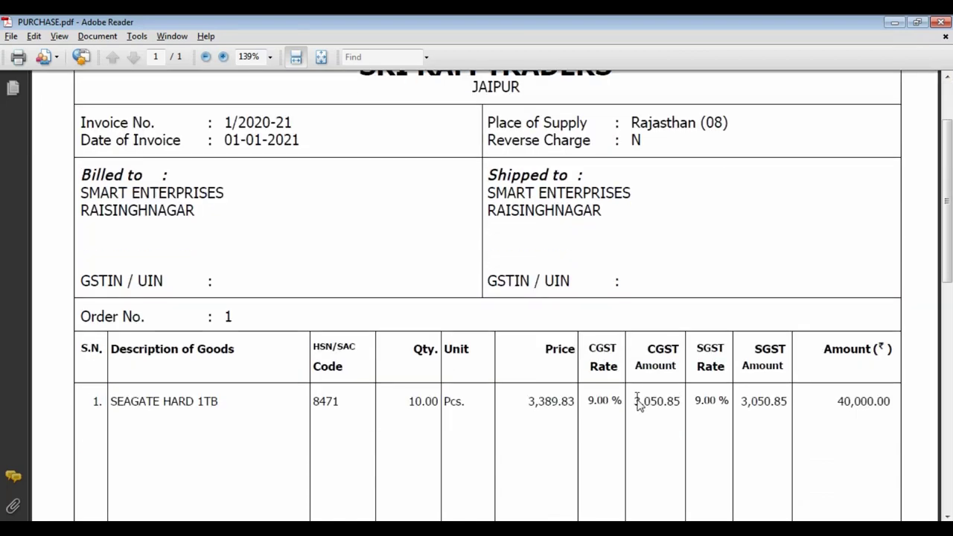
key("alt+Tab")
type("3050")
key("alt+Tab")
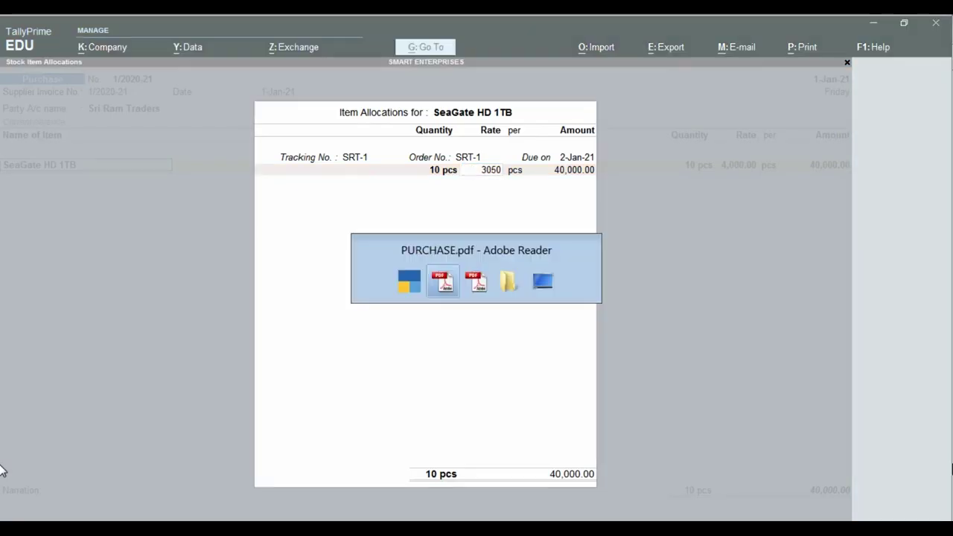
key("alt+Tab")
type(".85")
key("Return")
key("Return")
key("Return")
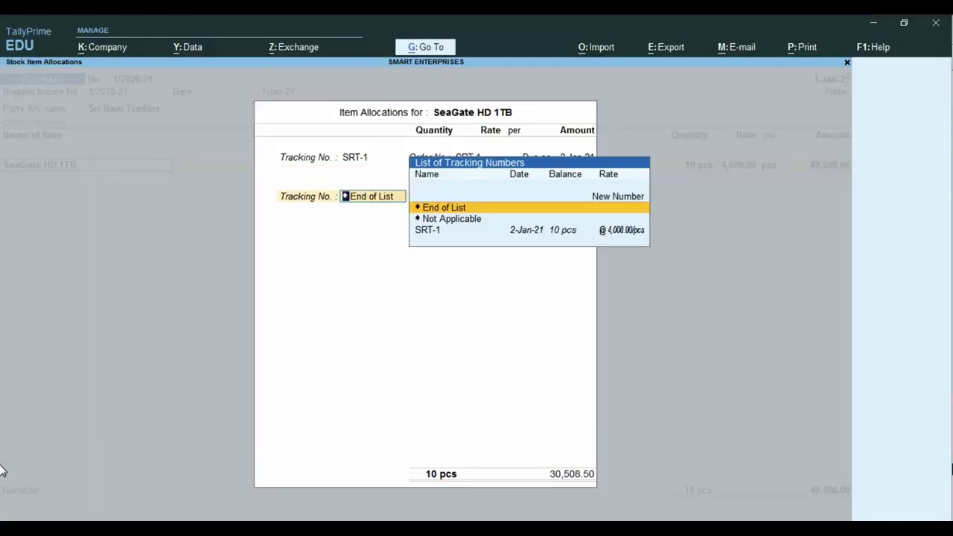
key("Return")
Allocate the item to the Computer Goods Pur 18% ledger and add the CGST Tax and SGST Tax ledgers
key("Return")
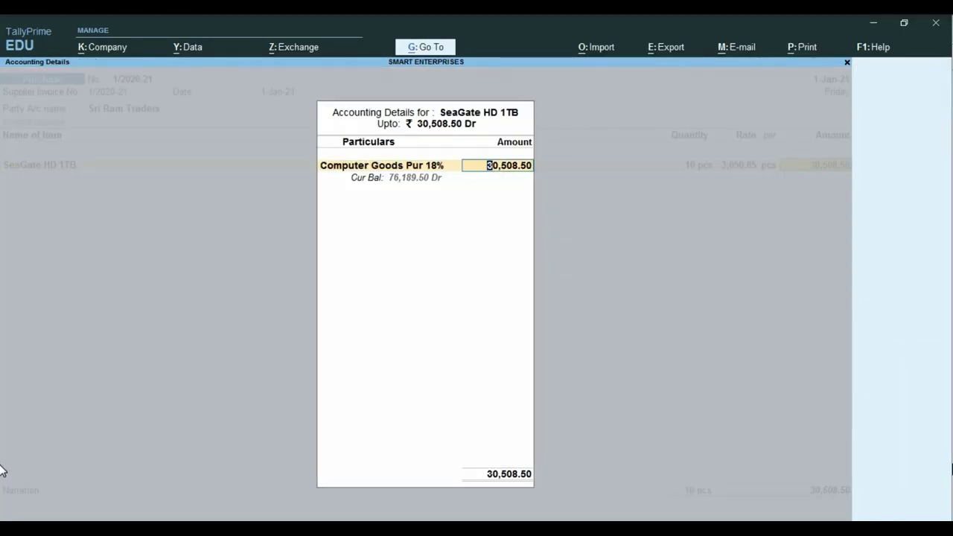
key("Return")
key("Return")
type("CG")
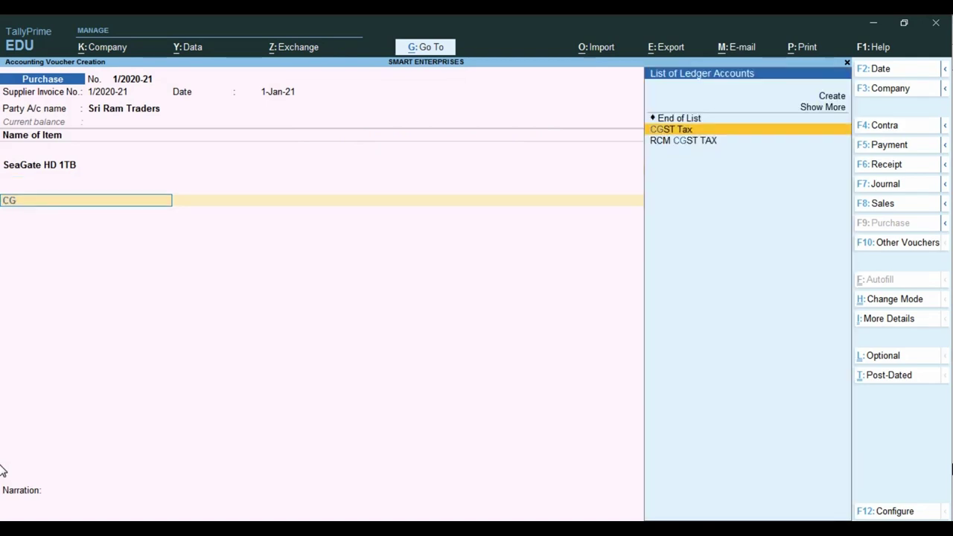
key("Return")
key("Return")
type("ST")
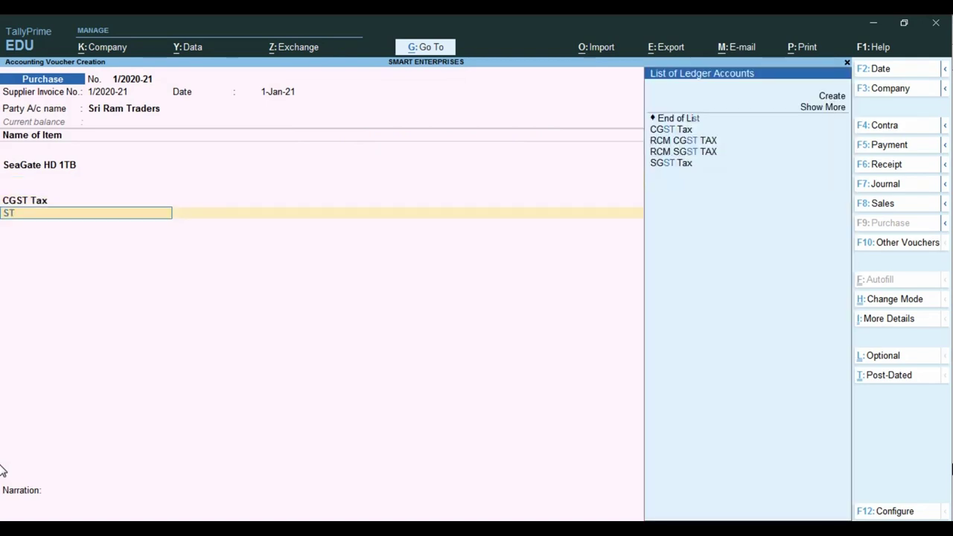
key("Up")
key("Return")
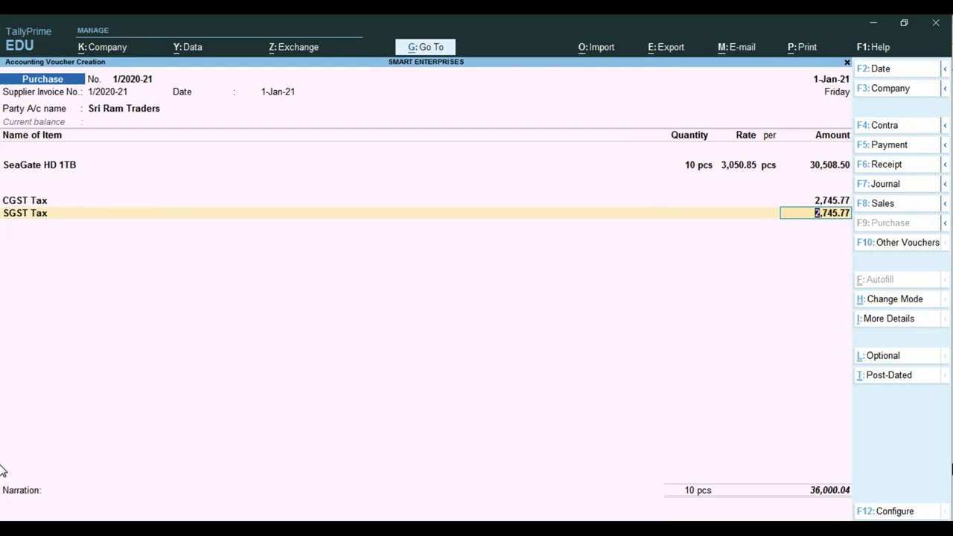
Switch to PURCHASE.pdf in Adobe Reader, check the taxable amount in the invoice's tax summary and return to TallyPrime
key("Up")
key("Up")
key("Up")
key("Up")
key("alt+Tab")
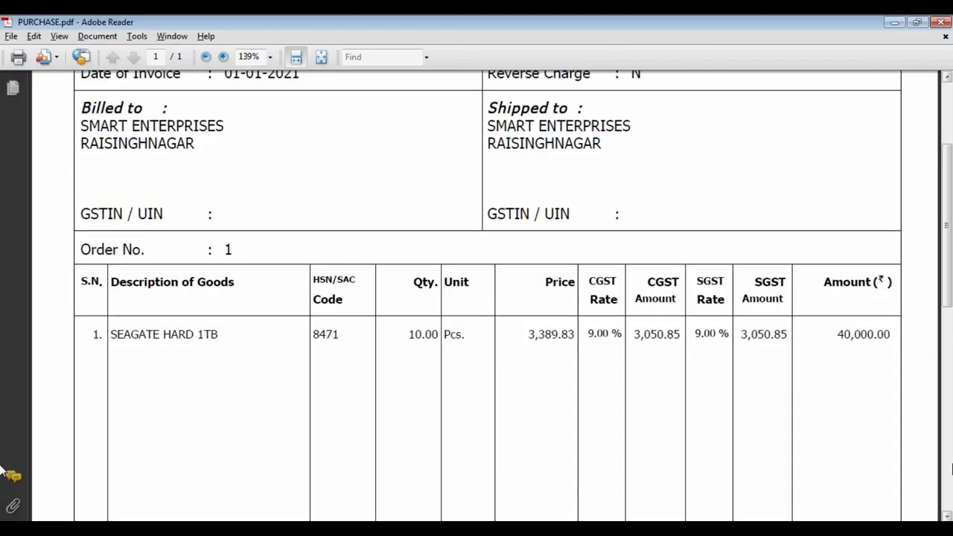
scroll(288, 385, "down", 10)
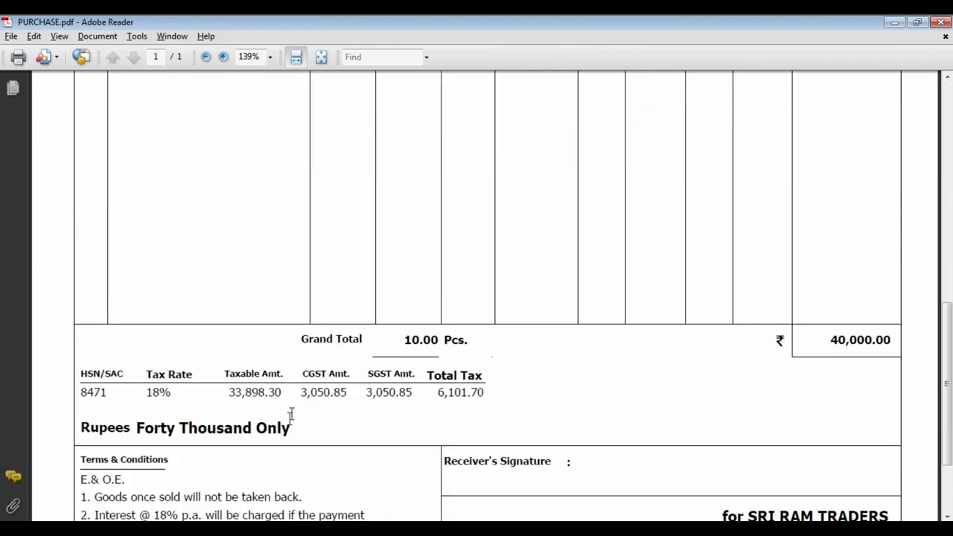
key("alt+Tab")
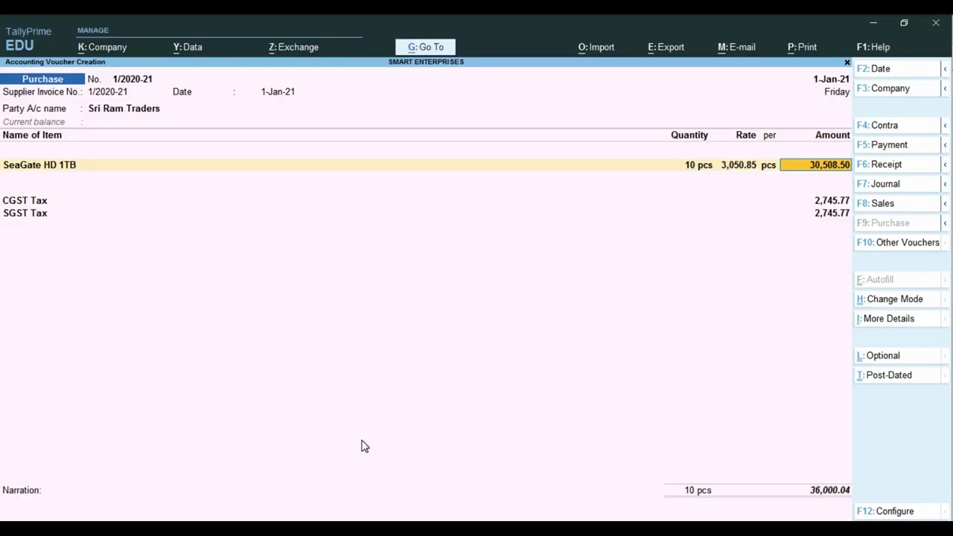
Reopen the SeaGate HD 1TB item allocation and set its amount to 33898.30, consulting the invoice in Adobe Reader
key("Up")
key("Up")
key("Up")
key("Up")
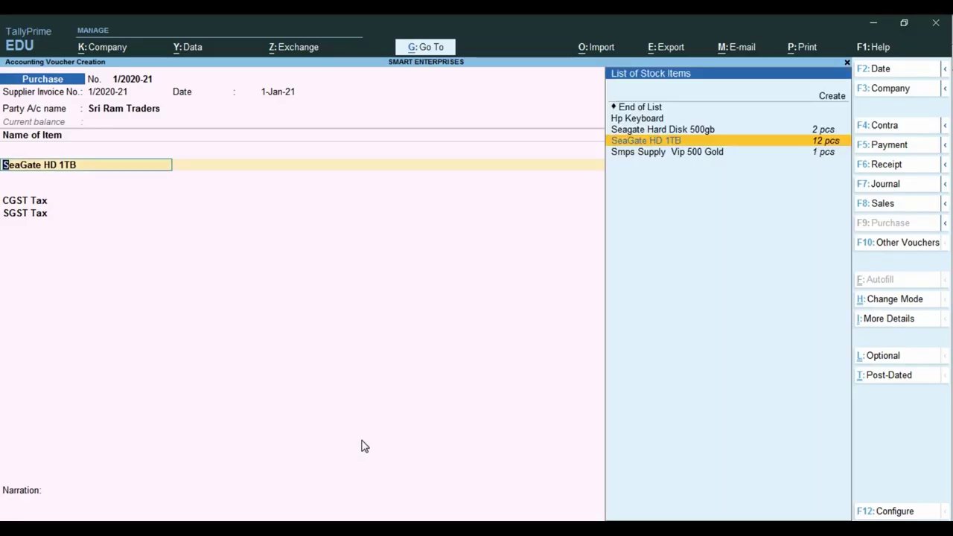
key("Return")
key("Return")
key("Return")
key("Return")
key("Return")
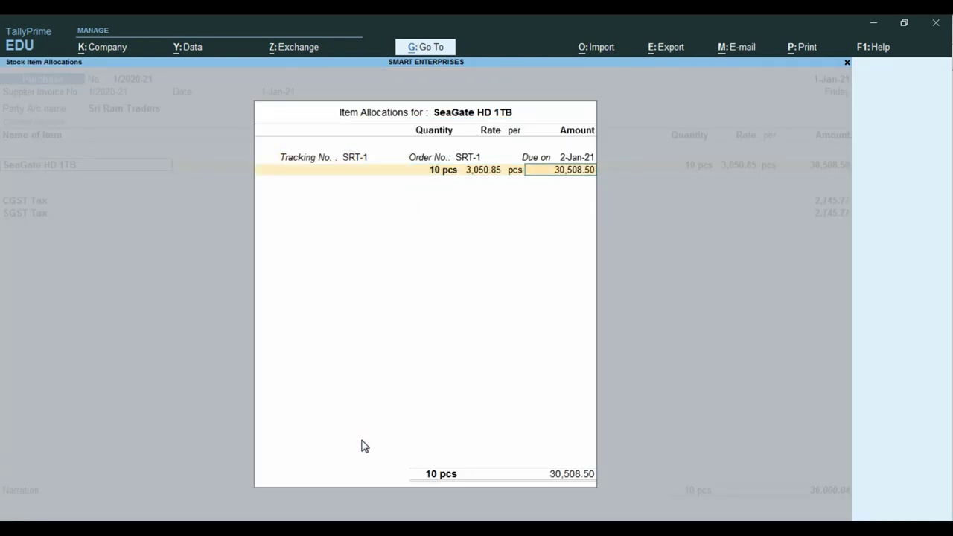
key("alt+Tab")
key("alt+Tab")
type("33898")
key("alt+Tab")
key("alt+Tab")
type(".30")
key("Return")
key("Return")
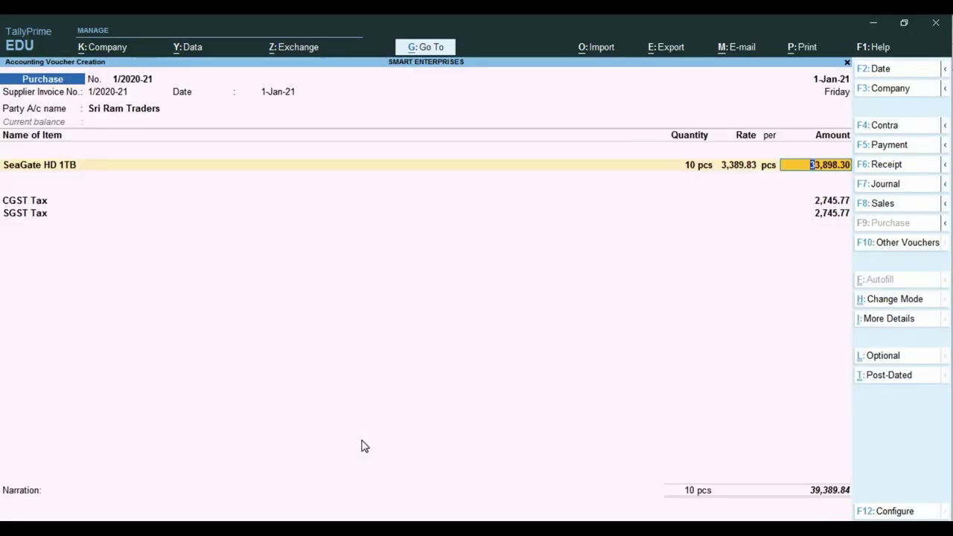
Accept the item's accounting allocation and recalculate the CGST Tax and SGST Tax amounts to 3,050.85 each
key("Return")
key("Return")
key("Return")
key("Return")
key("Return")
key("Return")
key("Return")
key("Return")
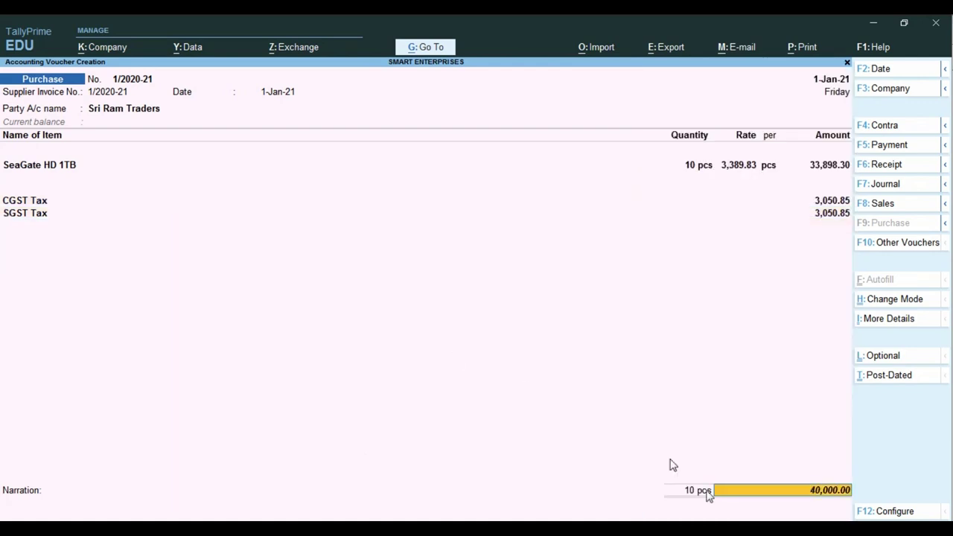
Accept the remaining details and save the Purchase voucher without a narration
key("ctrl")
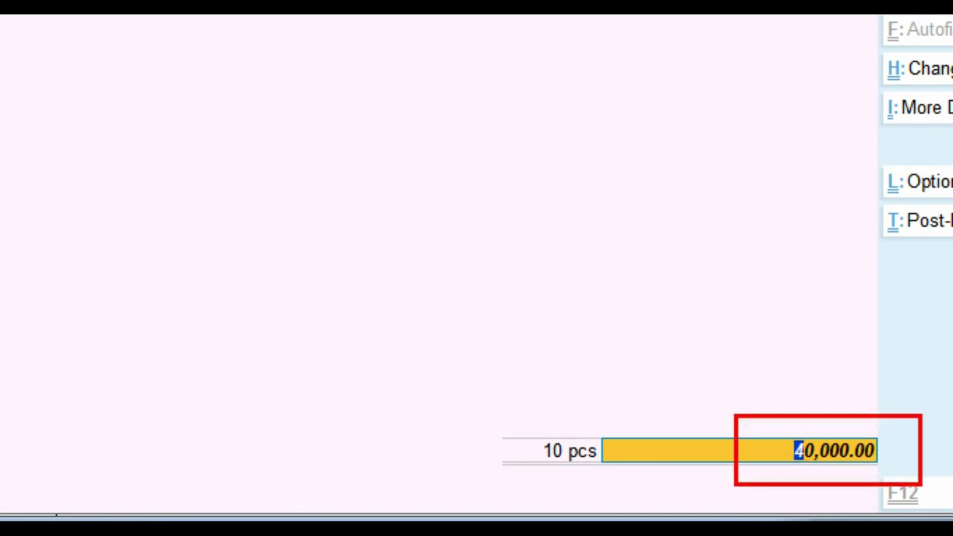
key("ctrl+a")
key("Return")
key("Return")
key("Return")
key("Return")
key("Return")
key("Return")
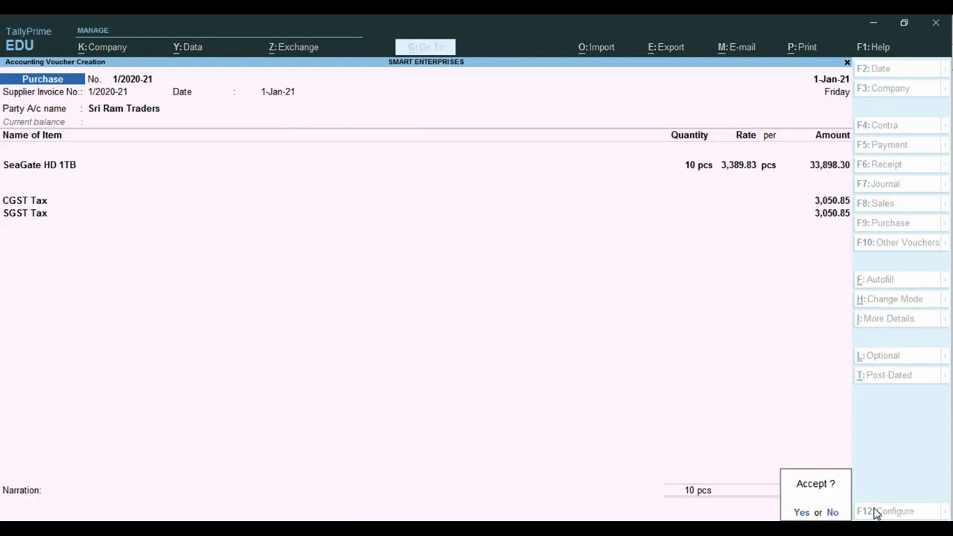
key("Return")
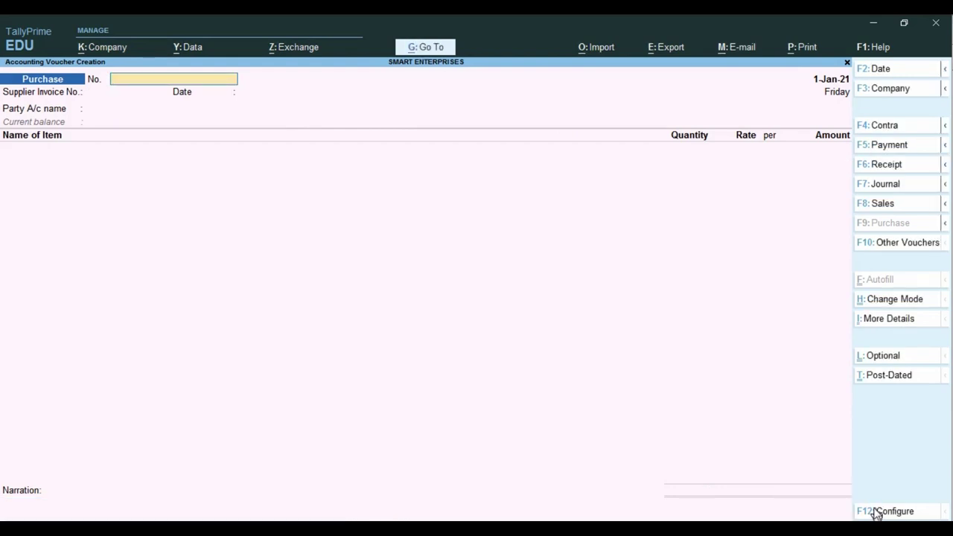
Leave voucher entry for the Gateway of Tally and open Current Liabilities in the Balance Sheet for review
key("Escape")
key("Down")
key("Down")
key("Down")
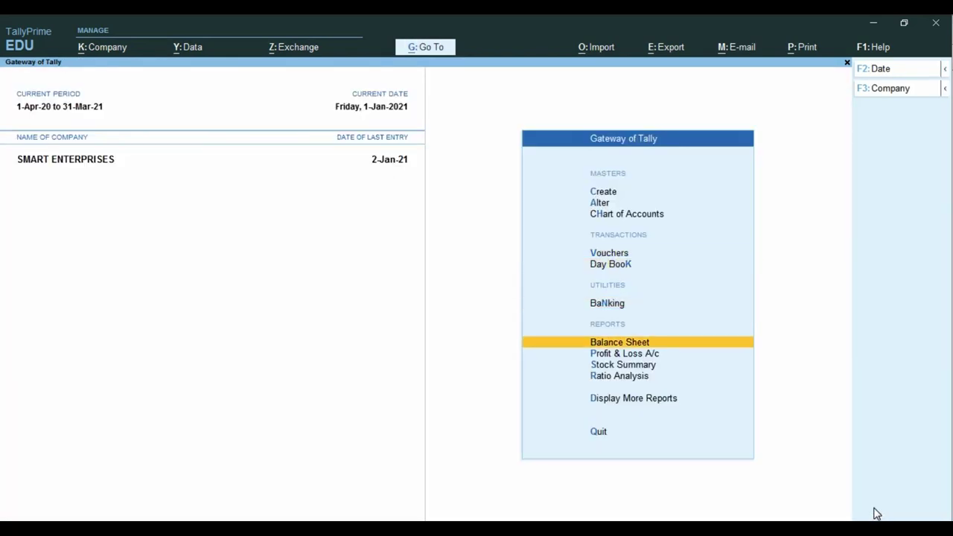
key("Return")
key("Down")
key("Down")
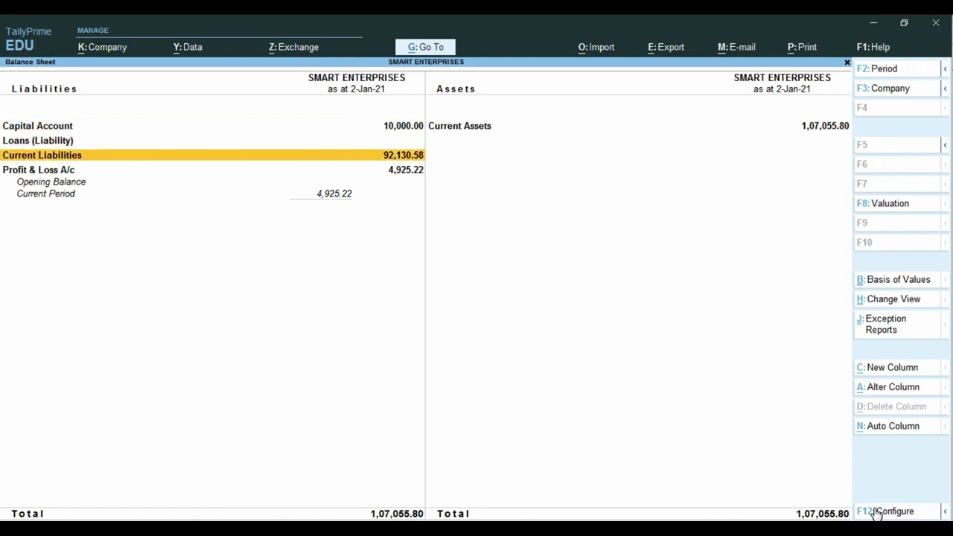
Expand the Balance Sheet, open Sundry Creditors to check the Sri Ram Traders balance, and return to the Gateway of Tally
key("alt+F5")
key("Down")
key("Down")
key("Return")
key("Down")
key("Up")
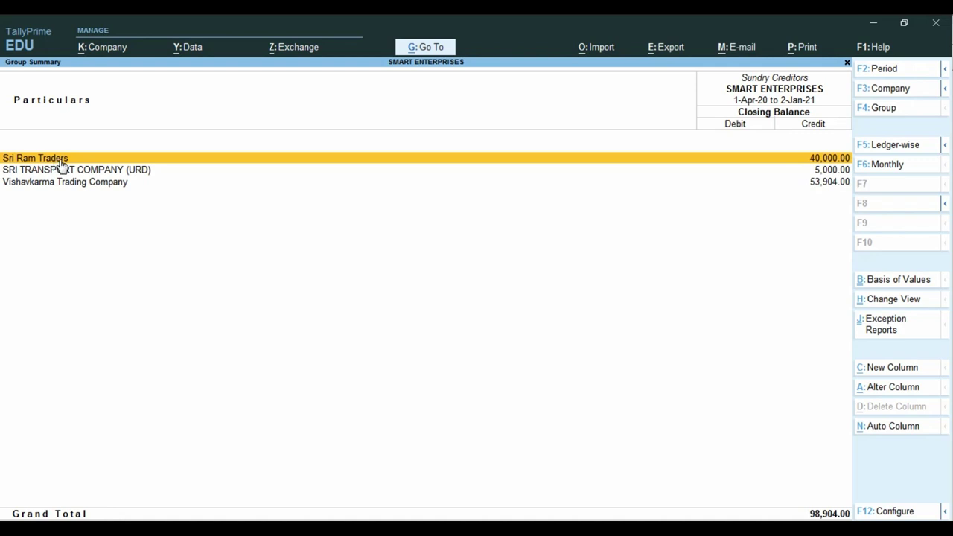
left_click(841, 162)
key("Escape")
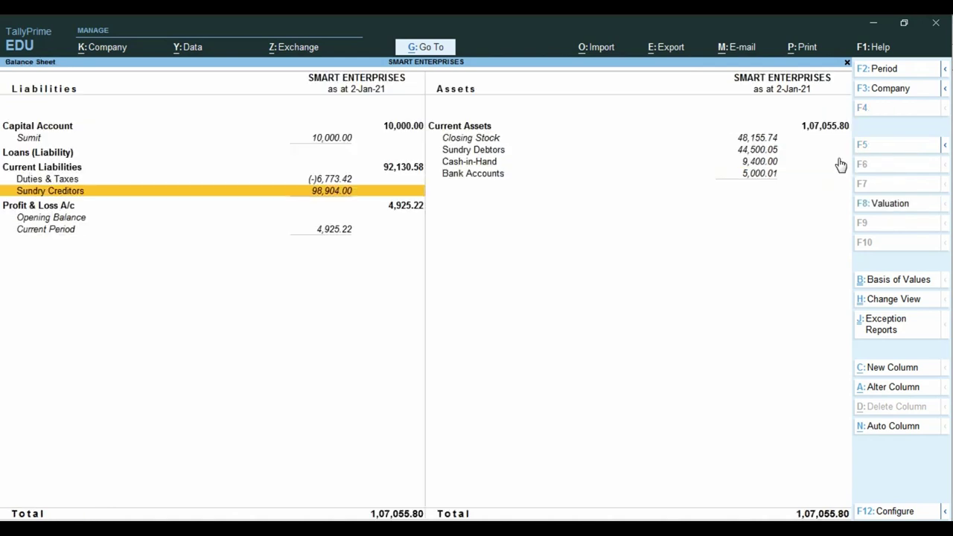
key("Escape")
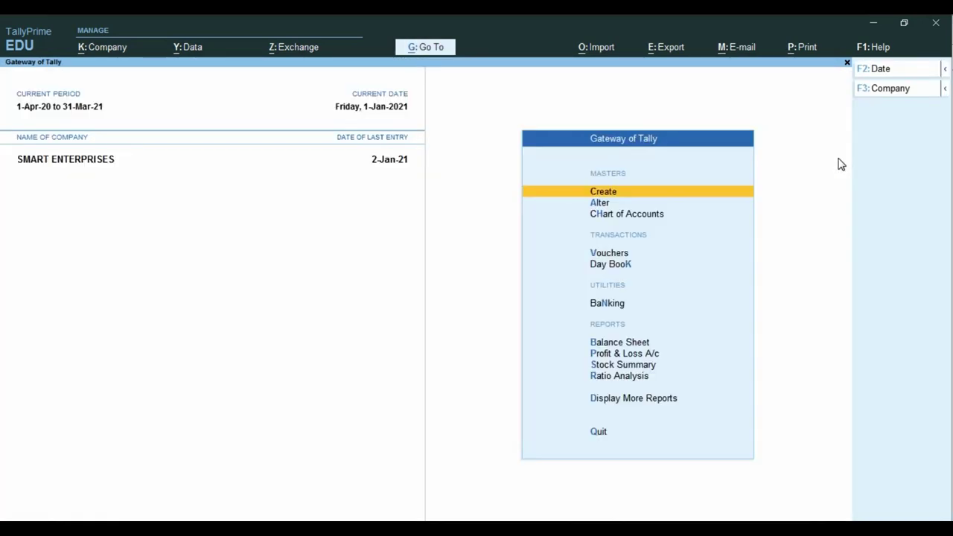